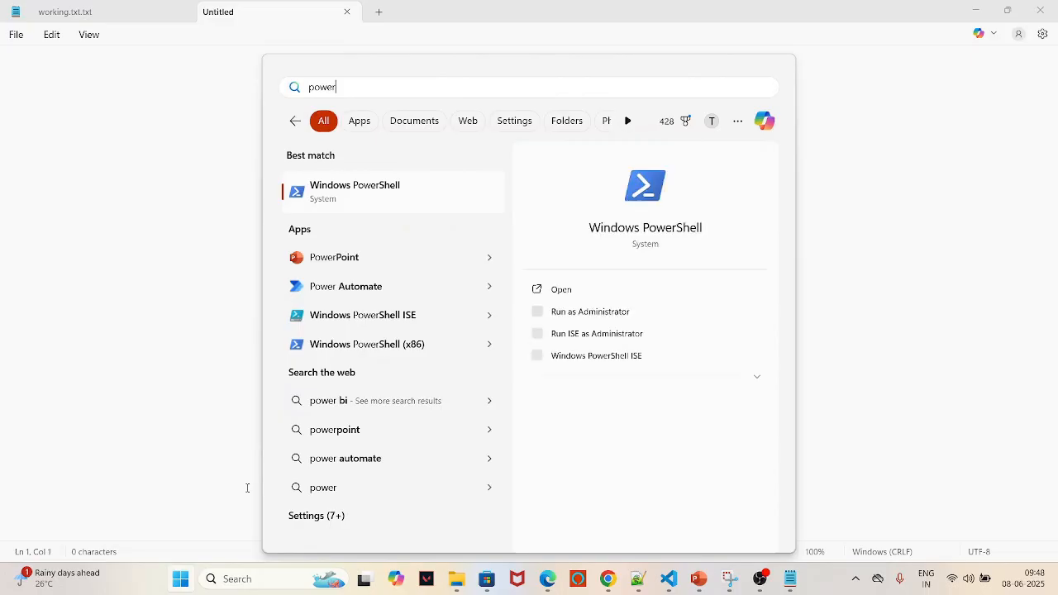
Step: Run 'chroma run --host localhost --port 8000' in an administrator PowerShell window
left_click(606, 317)
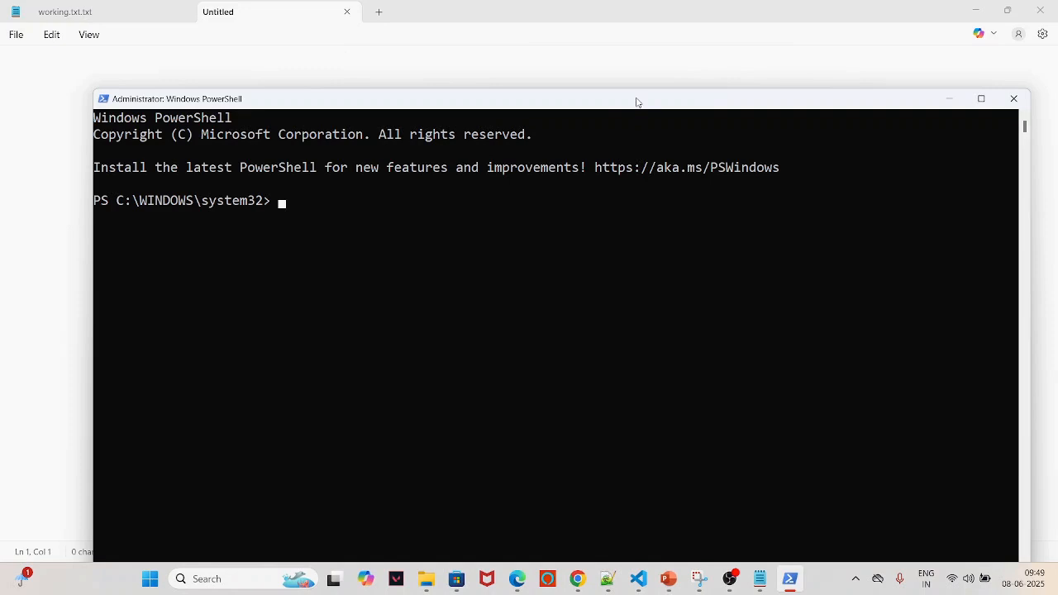
left_click_drag(636, 99, 604, 58)
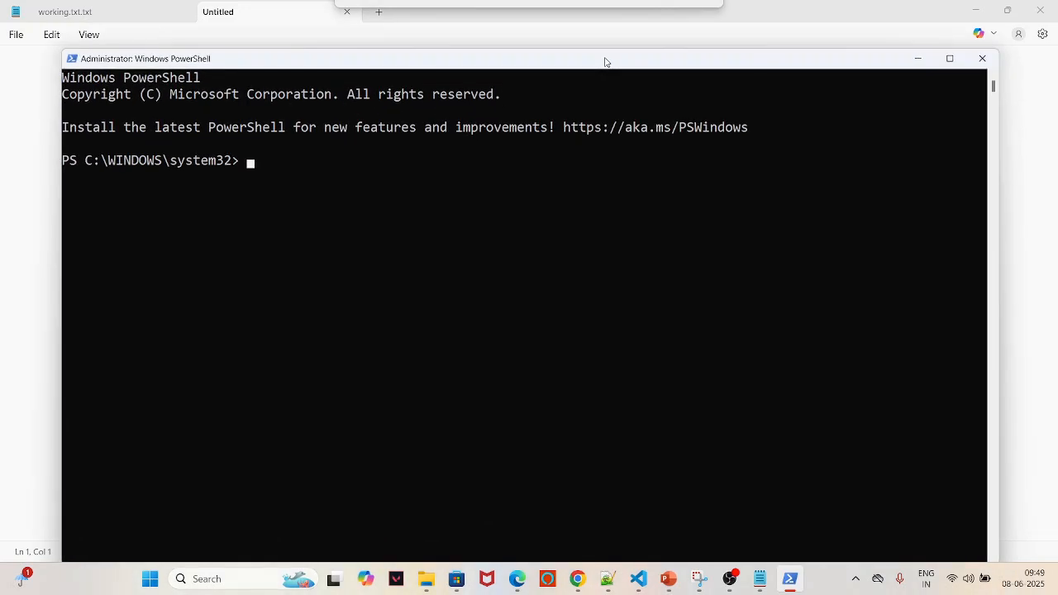
right_click(326, 171)
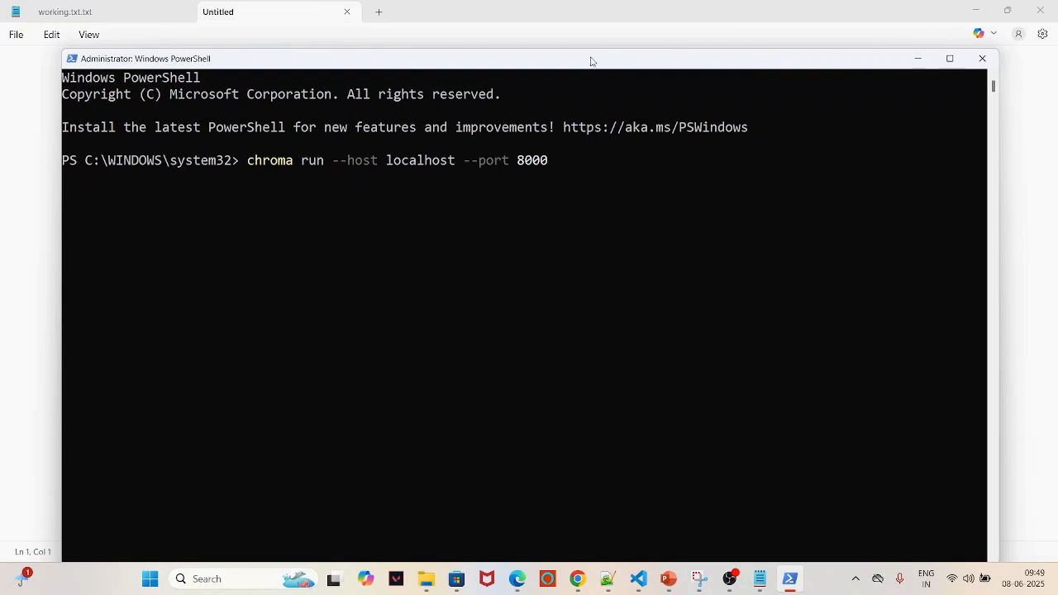
left_click_drag(590, 59, 597, 33)
key("Return")
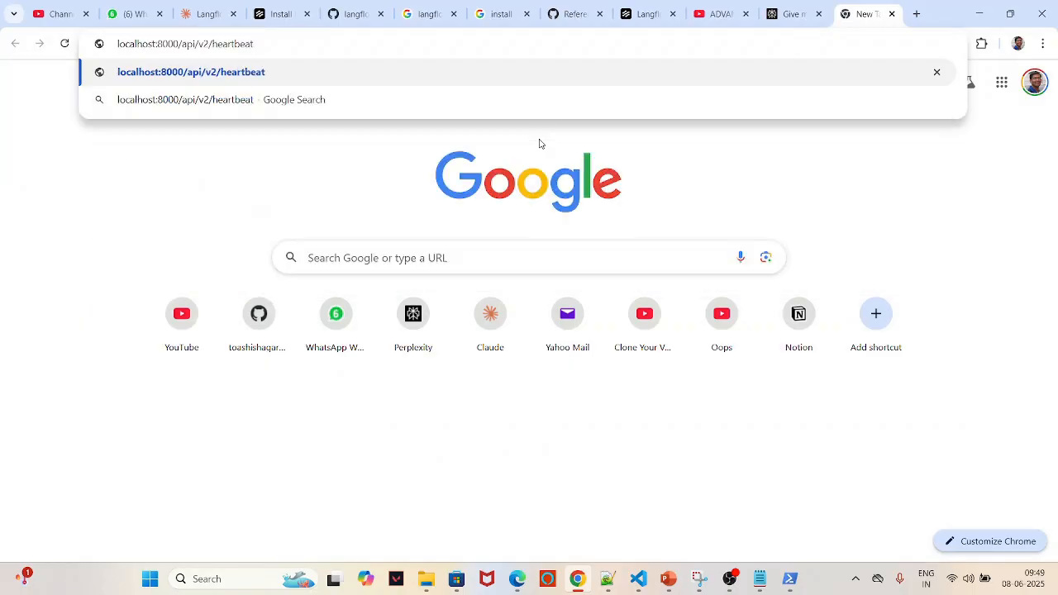
Step: Load localhost:8000/api/v2/heartbeat in Chrome to check the Chroma server responds
key("Return")
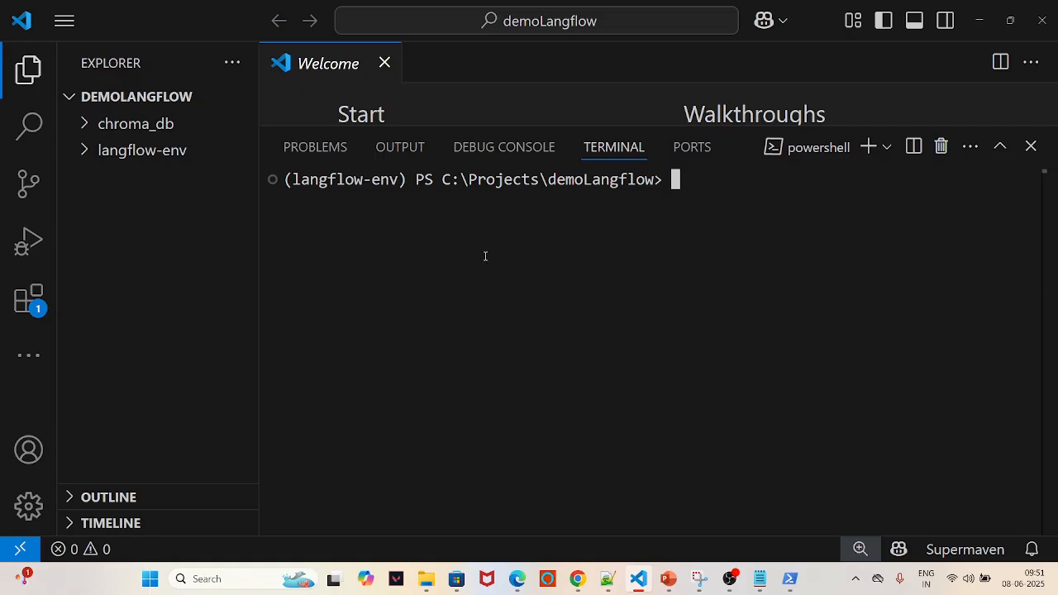
Step: Rerun 'uv run langflow run' in the VS Code terminal to serve Langflow at 127.0.0.1:7860
key("Up")
key("Up")
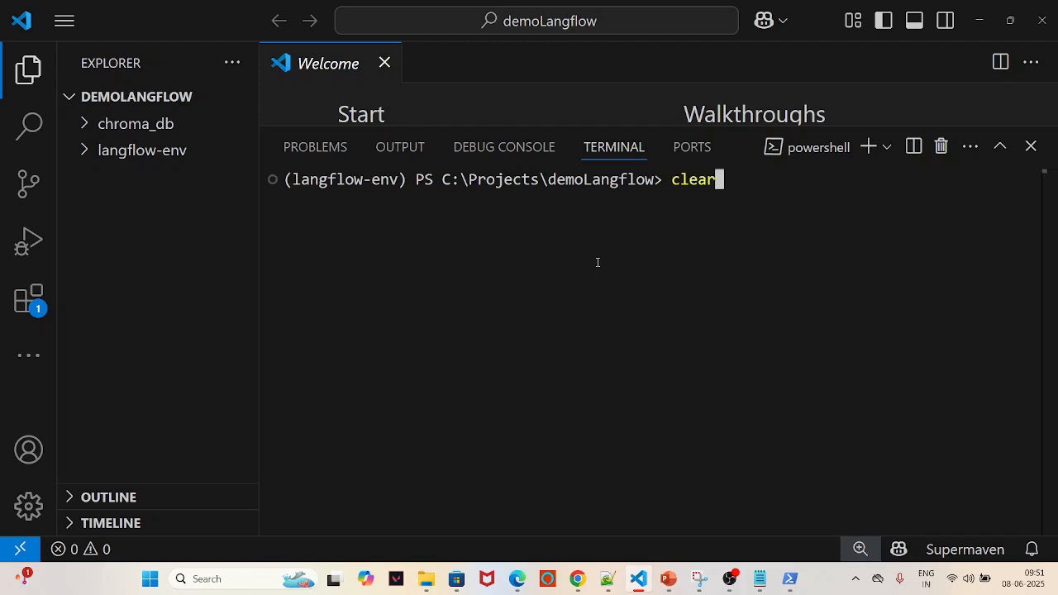
key("Return")
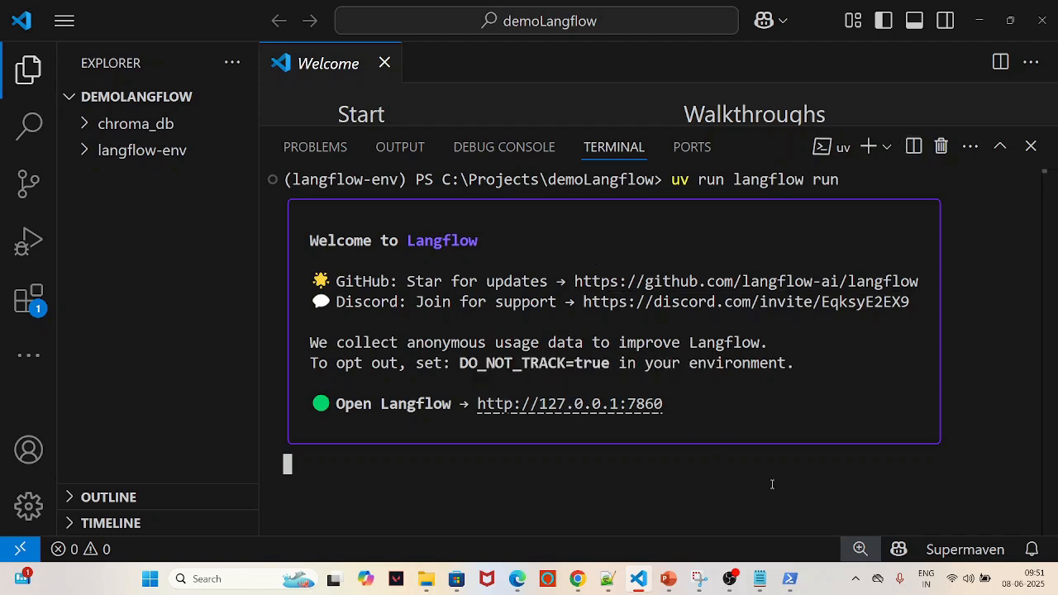
left_click(577, 579)
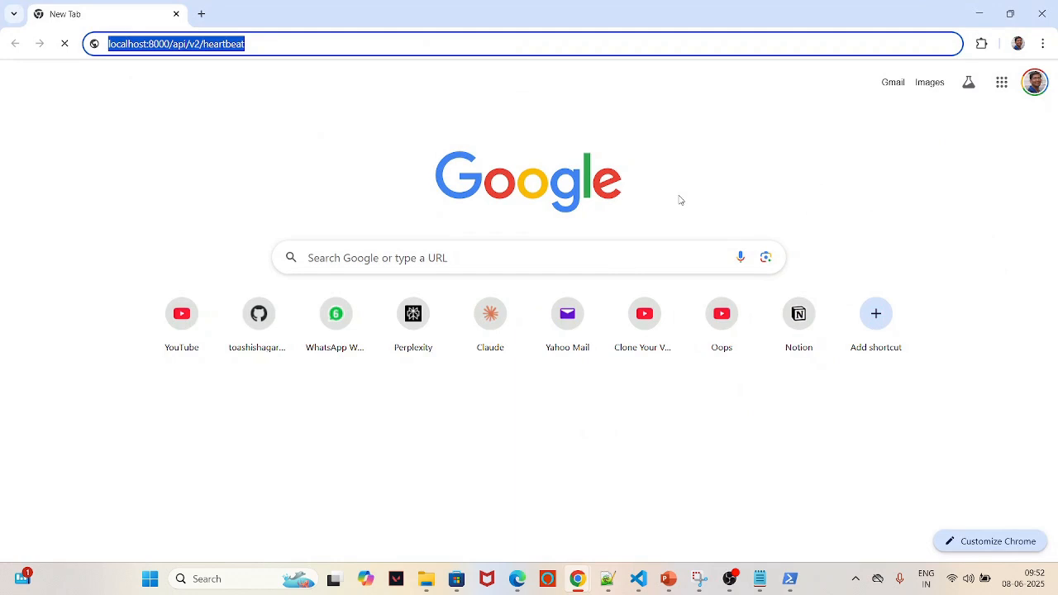
Step: Load Langflow at 127.0.0.1:7860 and go to its Settings Global Variables page
type("127.0.0.1:7860")
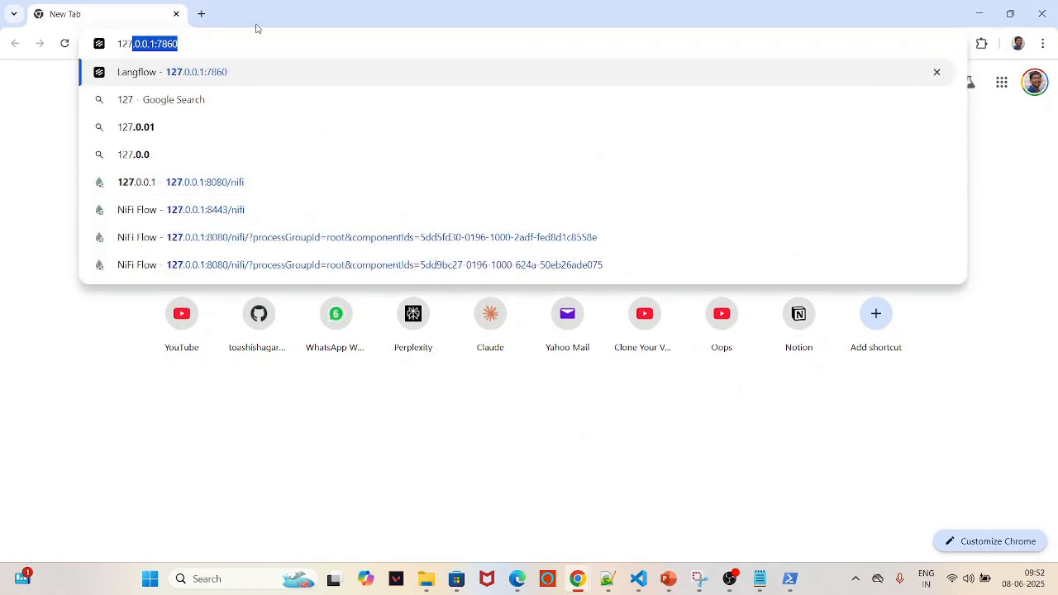
left_click(225, 75)
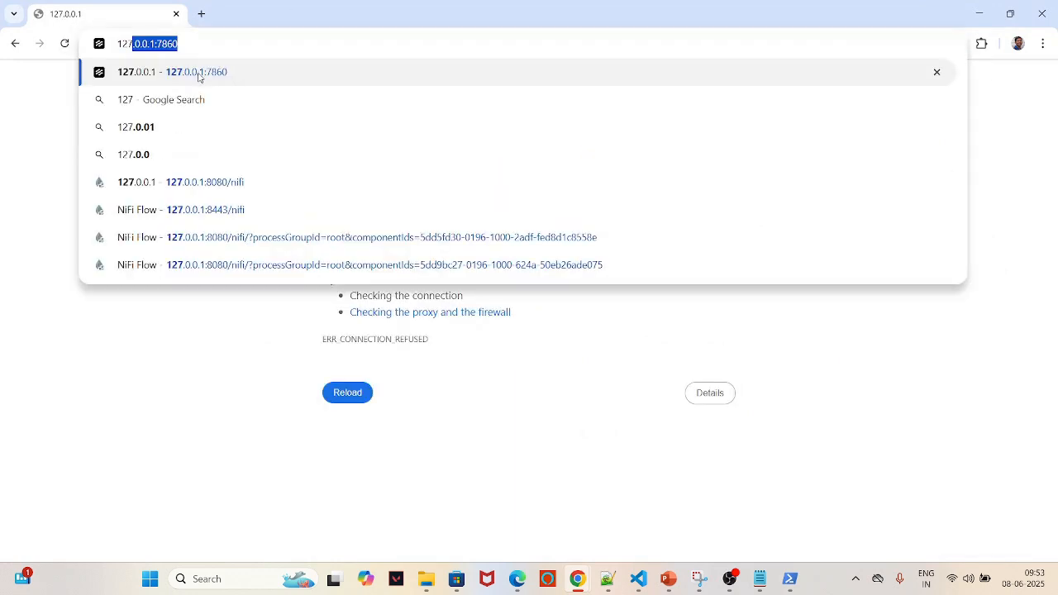
left_click(199, 75)
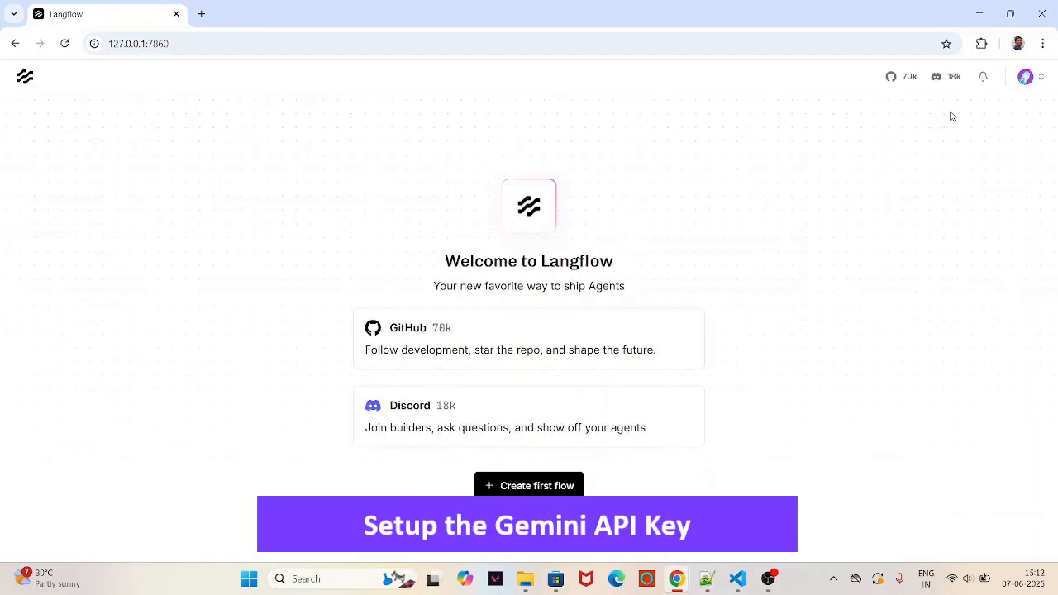
left_click(1025, 78)
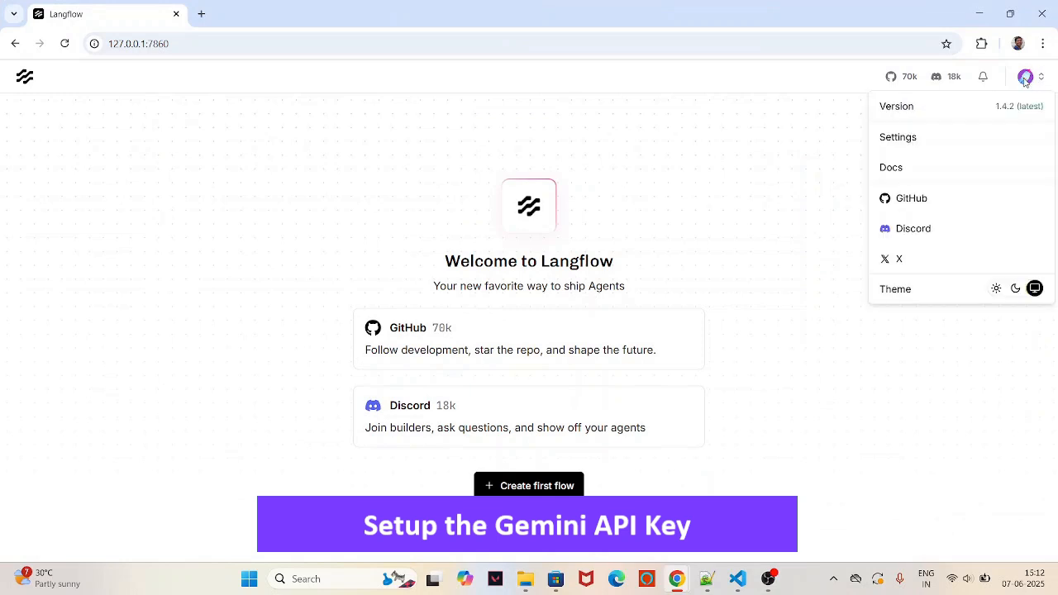
left_click(908, 137)
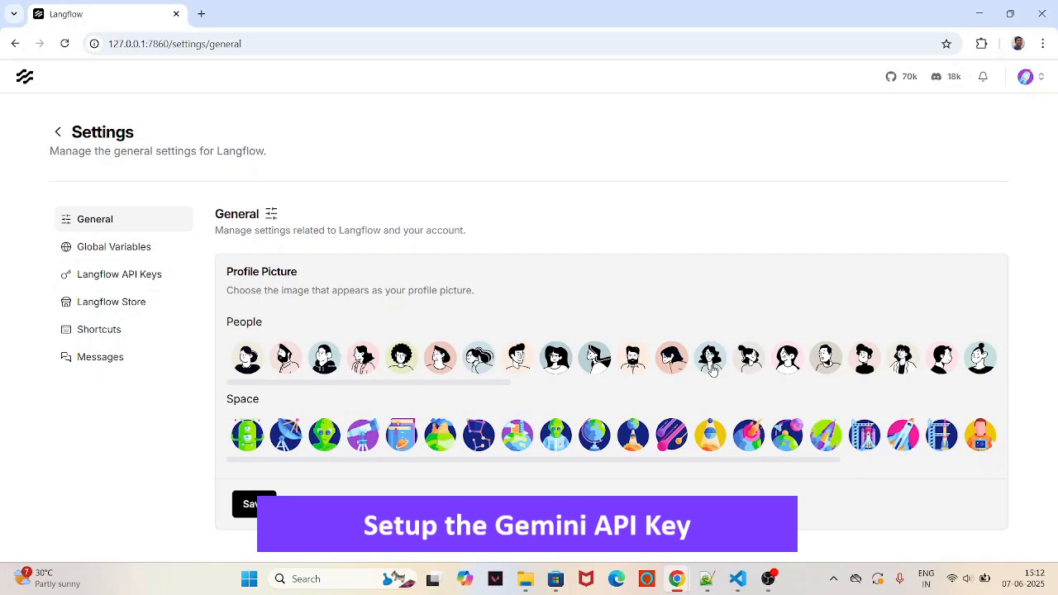
left_click(98, 250)
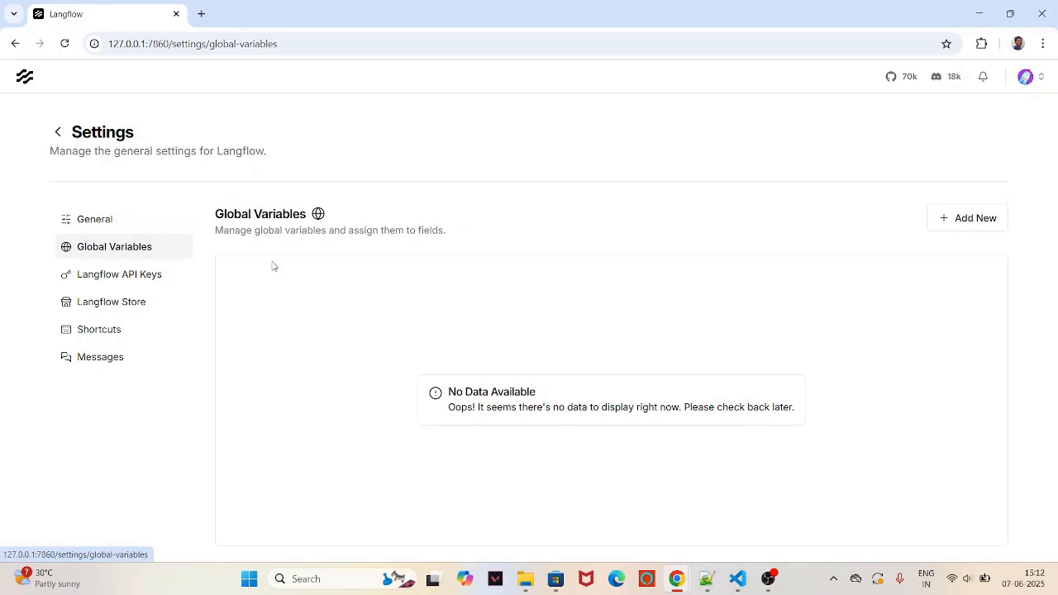
left_click(977, 221)
Step: Save a GEMINI_API_KEY variable holding the pasted Gemini API key, declining Chrome's password prompt
left_click(473, 281)
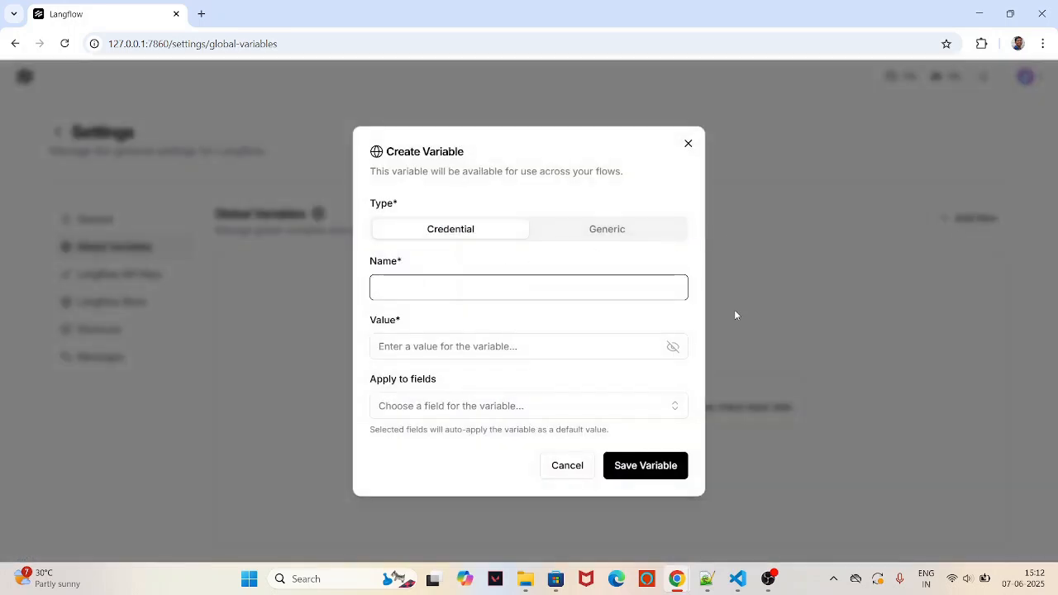
type("GEMINI")
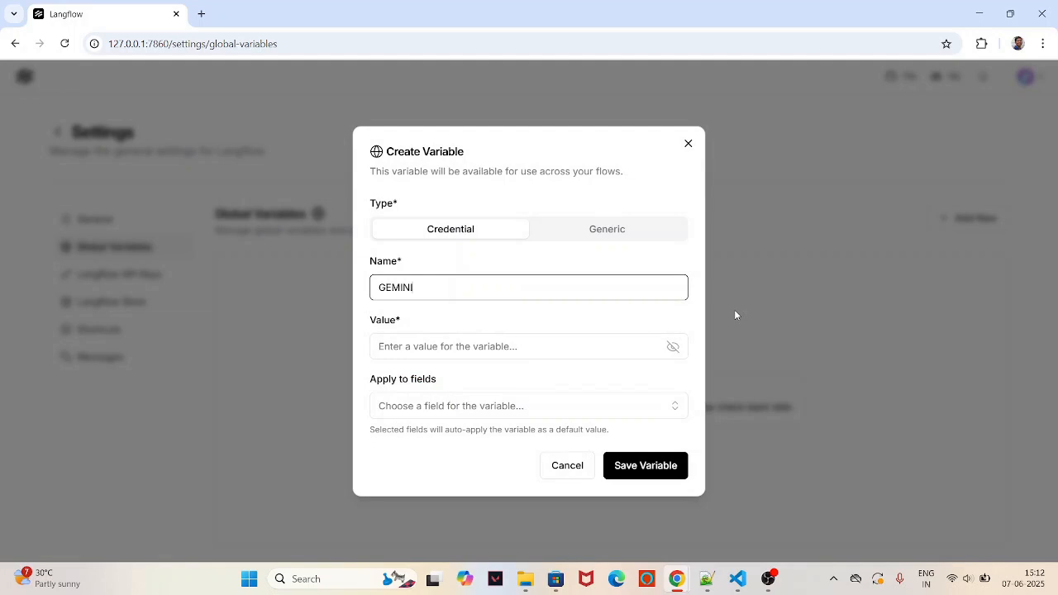
type("-A")
key("BackSpace")
type("API_KEY")
left_click(470, 353)
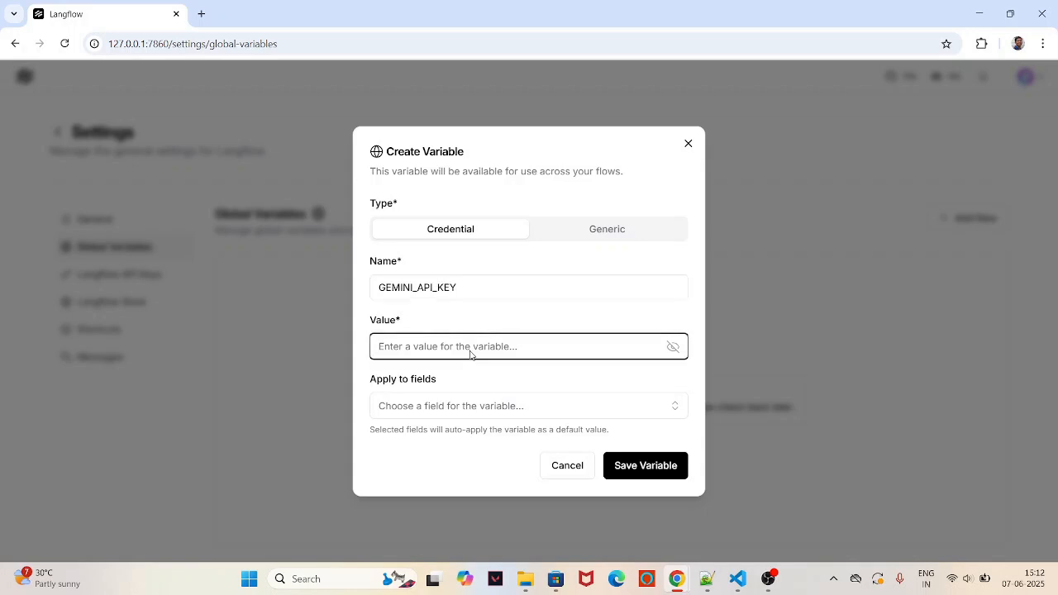
key("ctrl+v")
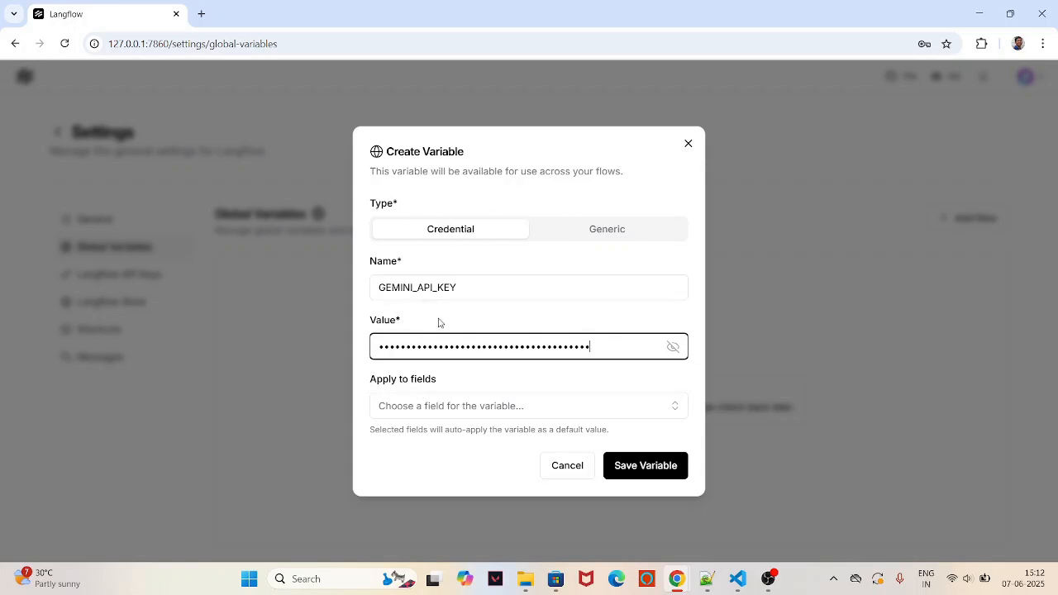
left_click(645, 466)
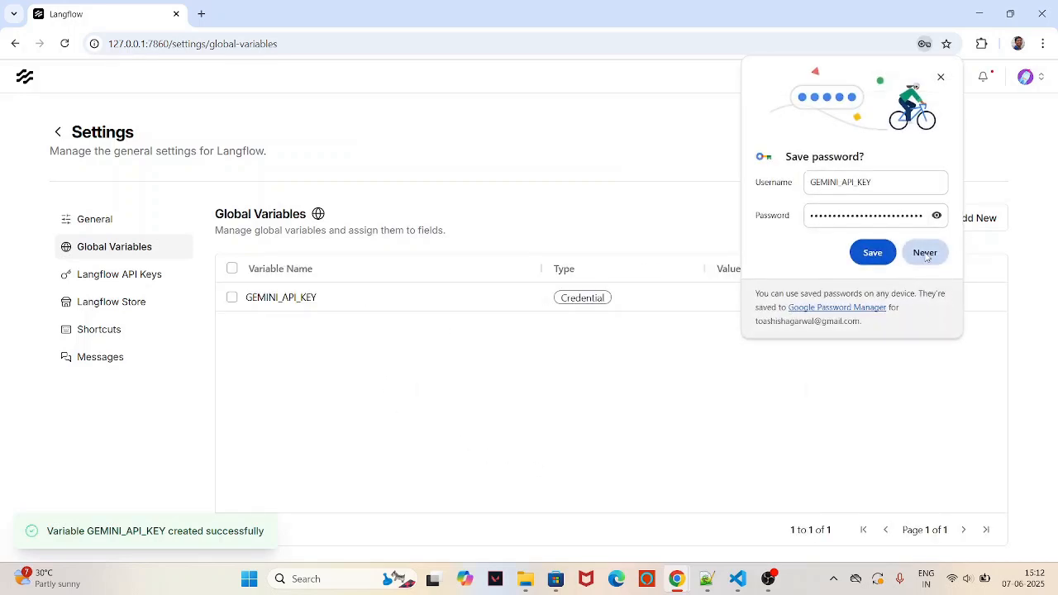
left_click(925, 253)
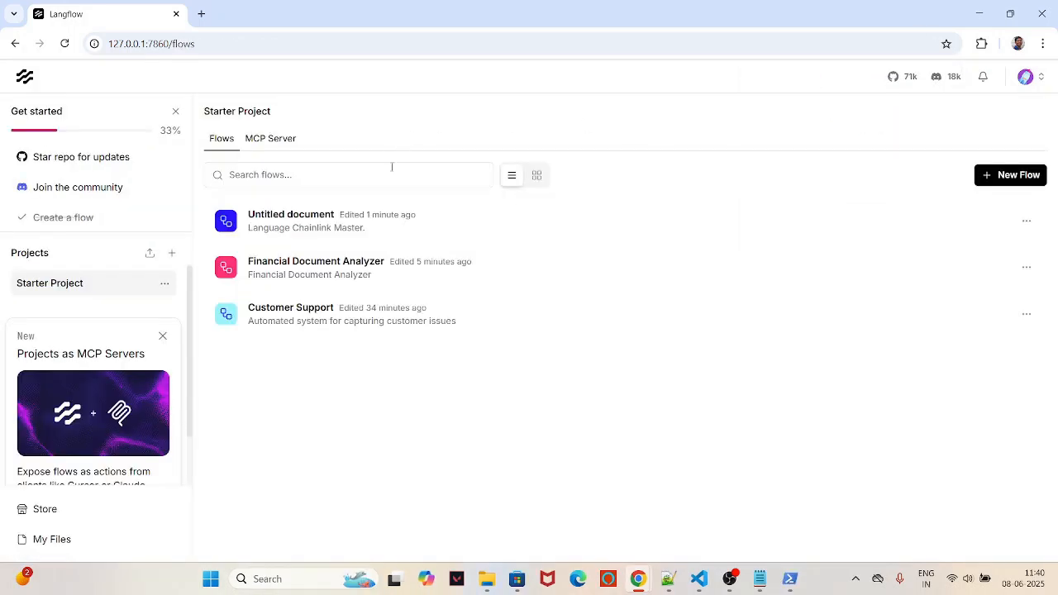
Step: Create a blank flow and name it DemoLangFlow in its details
left_click(1025, 175)
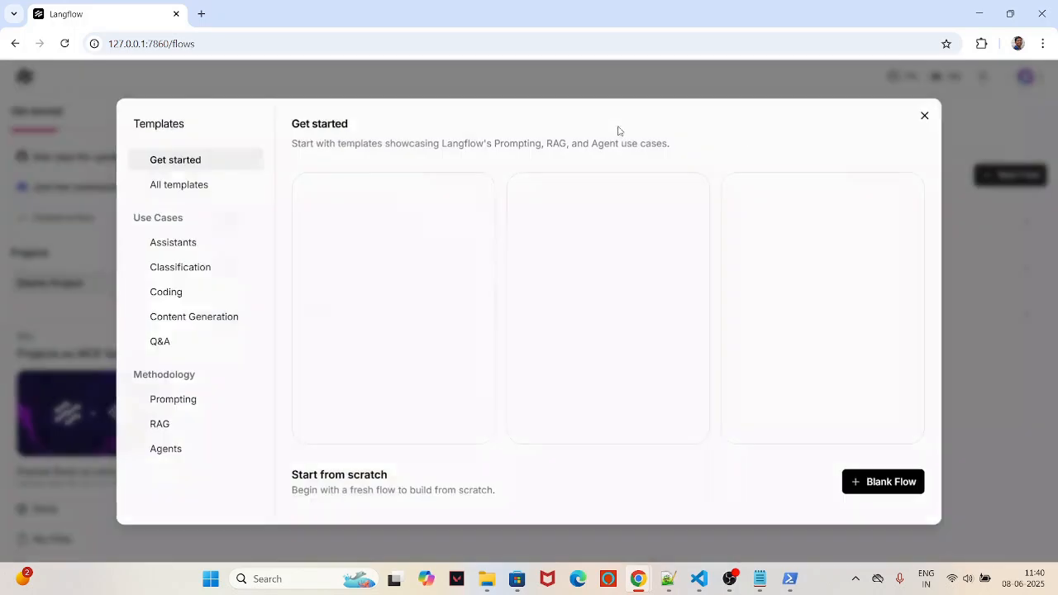
left_click(912, 484)
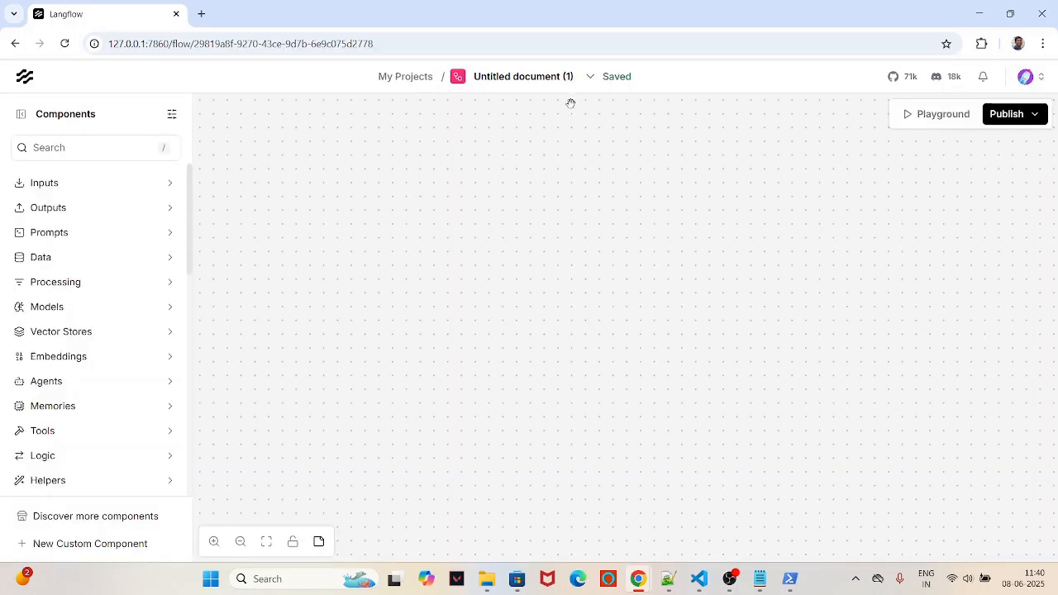
left_click(590, 76)
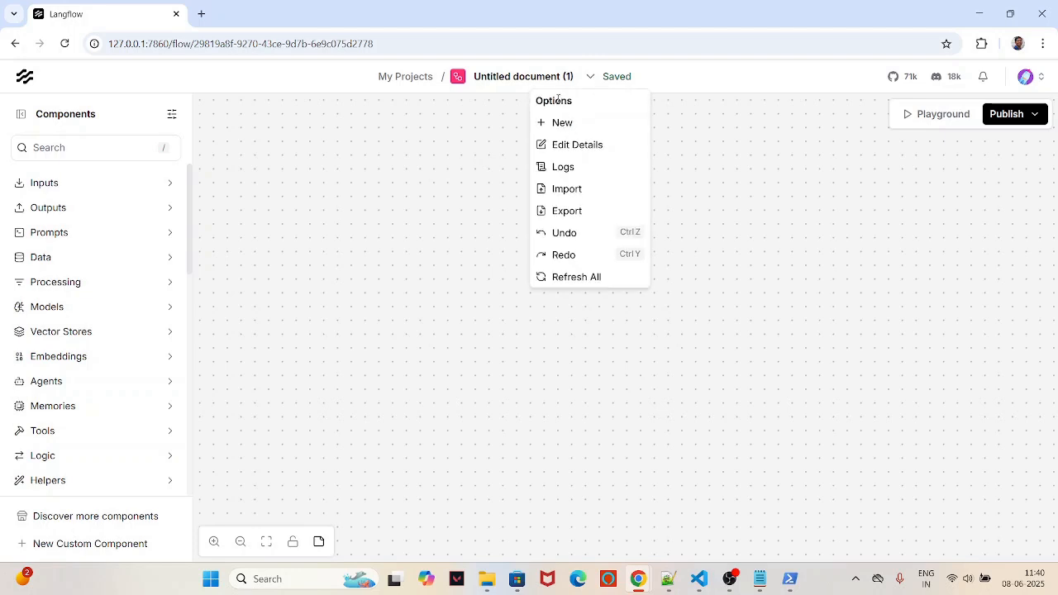
left_click(557, 145)
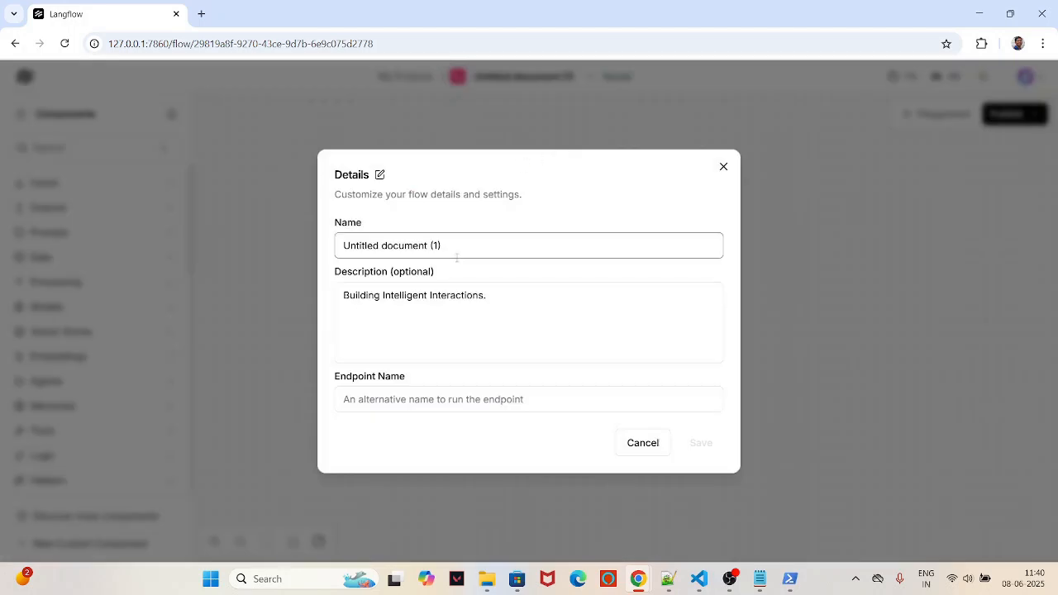
left_click_drag(440, 245, 311, 248)
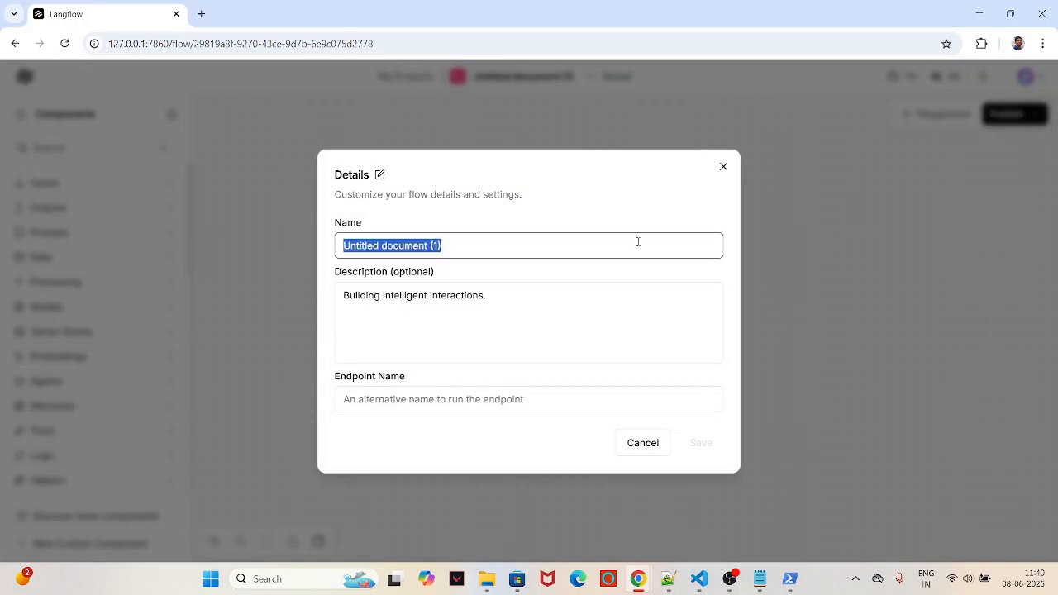
type("DemoLang")
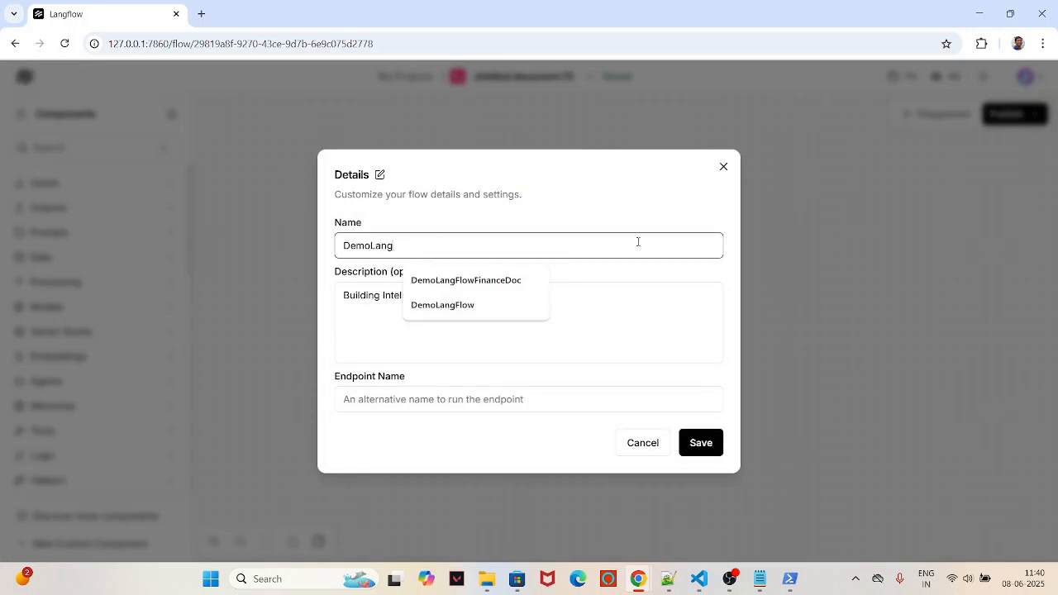
type("Flow")
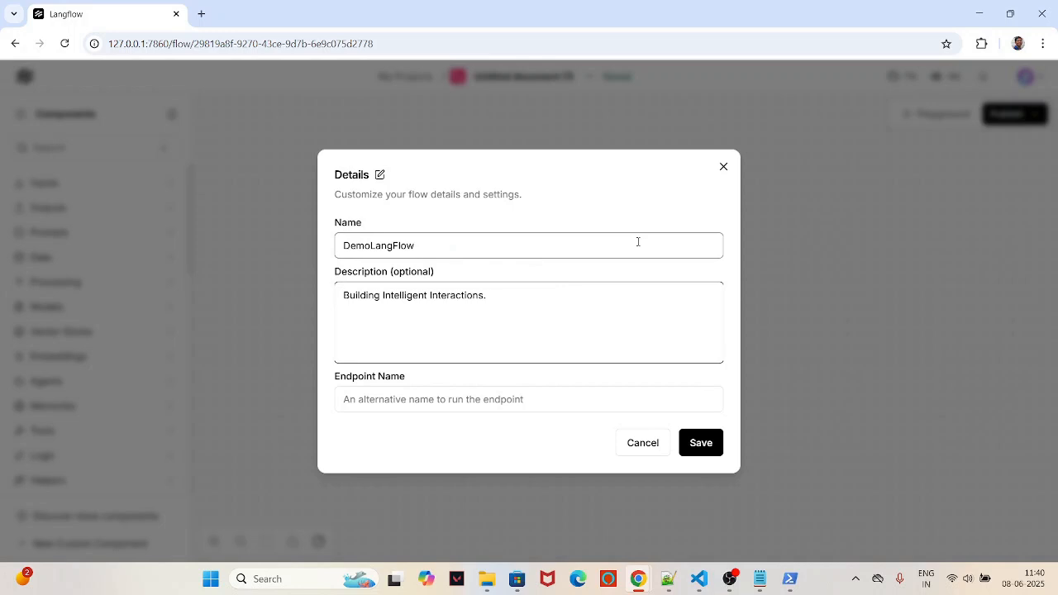
type("DemoF")
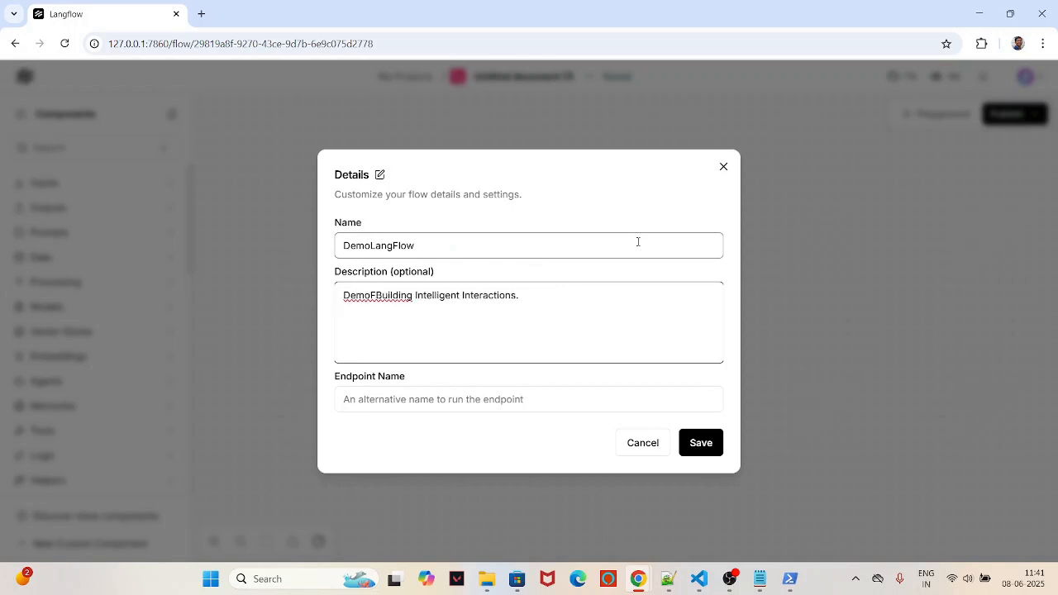
Step: Set the flow description to 'Demo LangFlow Finance Document'
left_click_drag(437, 243, 305, 257)
key("ctrl+c")
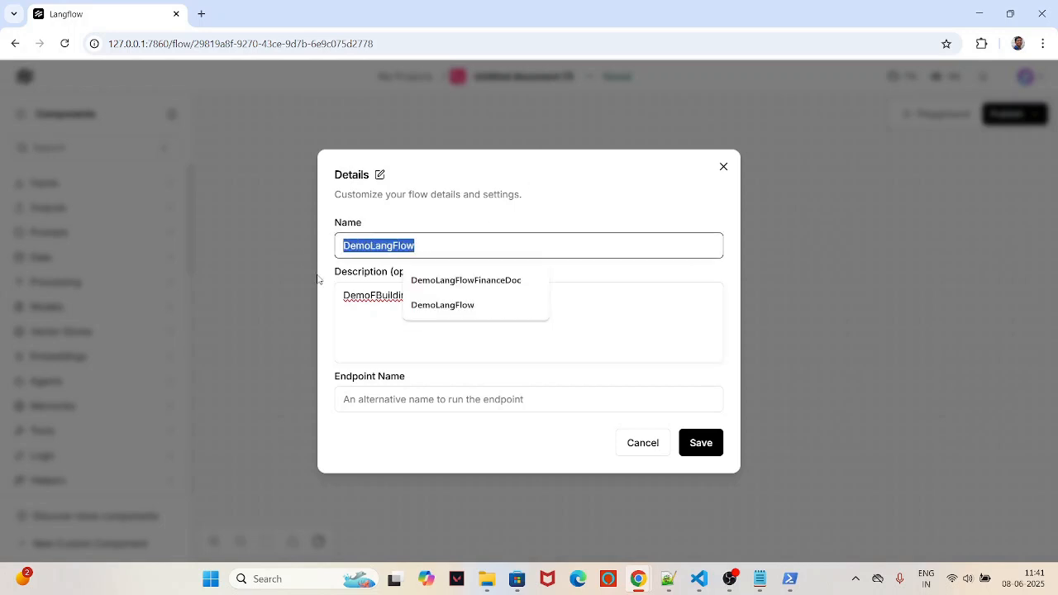
left_click_drag(553, 317, 317, 300)
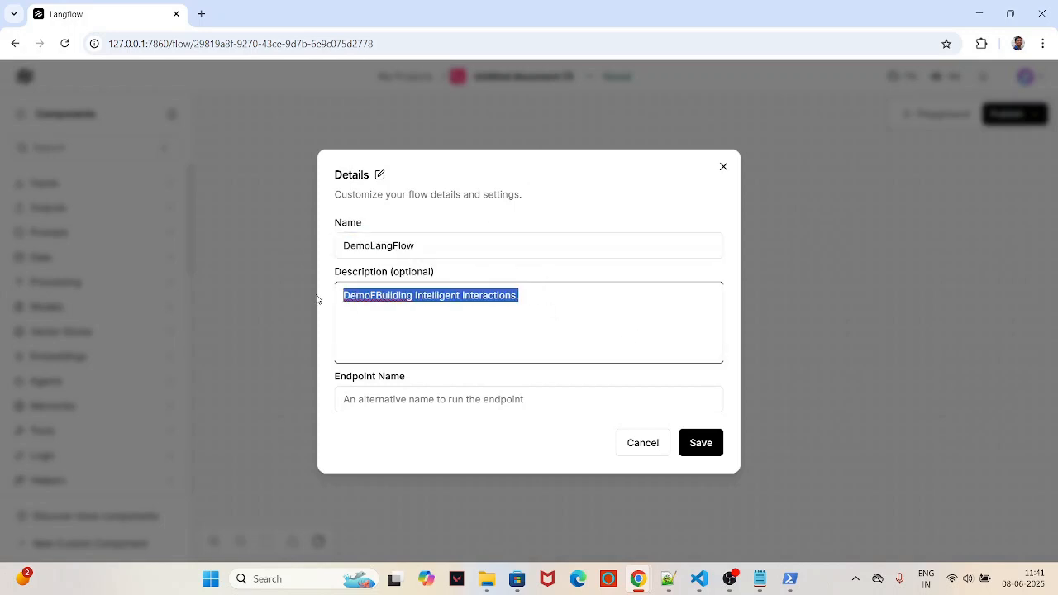
key("ctrl+v")
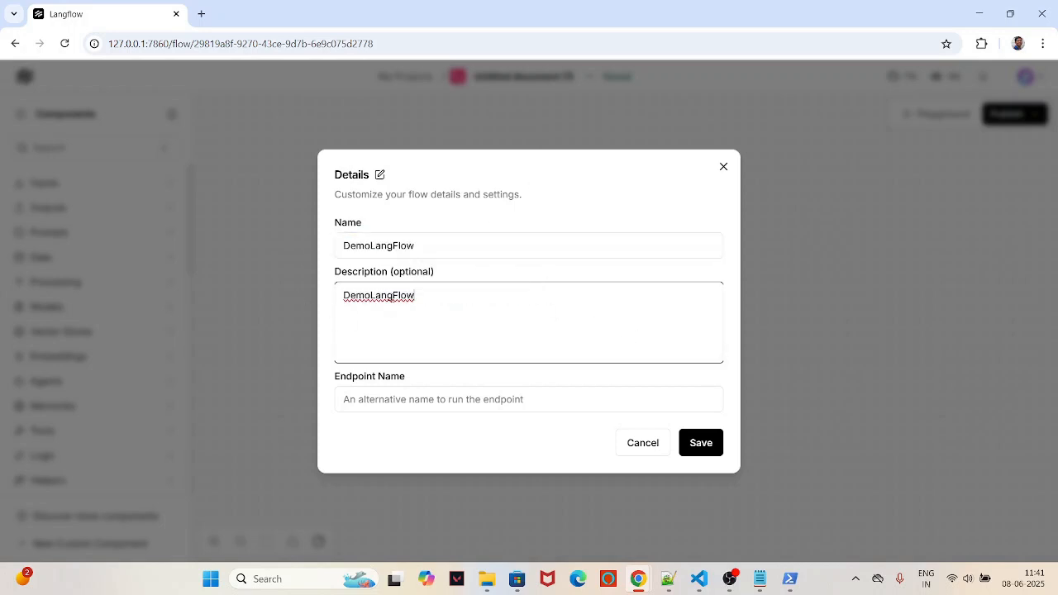
left_click(371, 295)
type("Finanac")
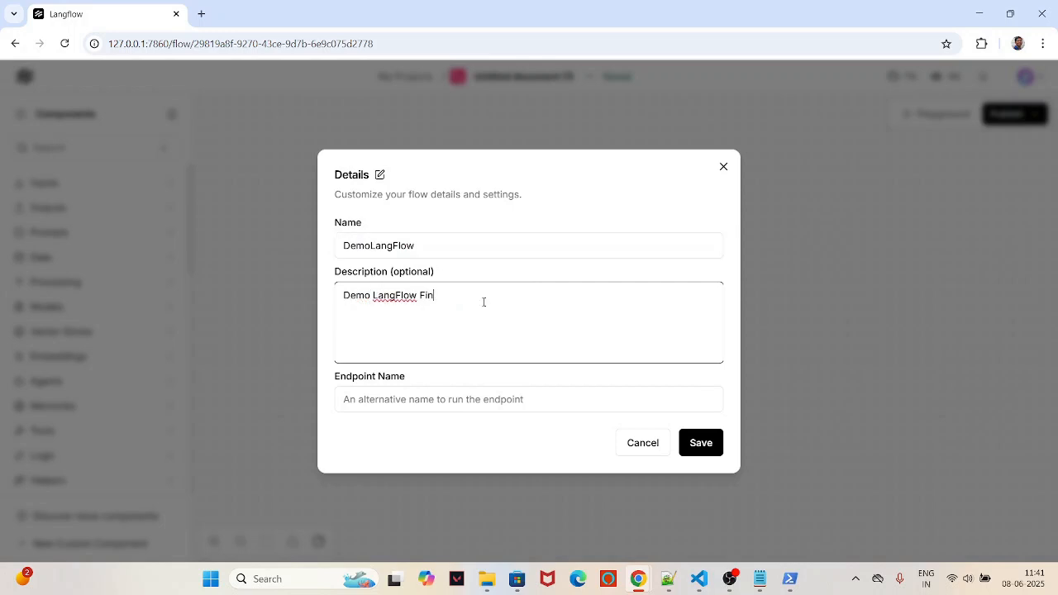
key("BackSpace")
key("BackSpace")
type("ce Document")
Step: Set the flow's endpoint name to Finance and save the details
left_click(421, 397)
type("C")
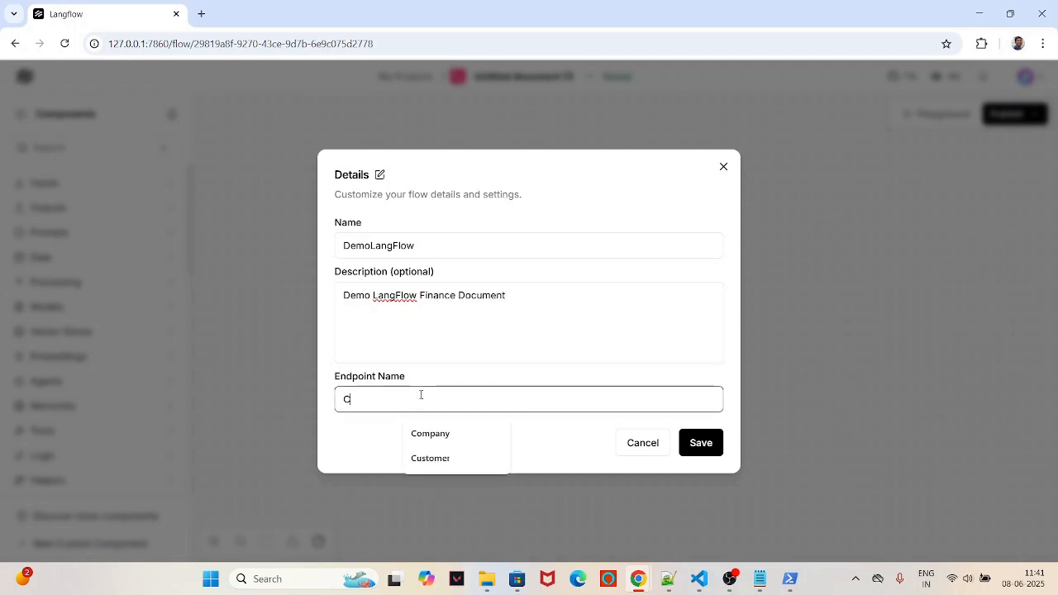
type("ompan")
type("y")
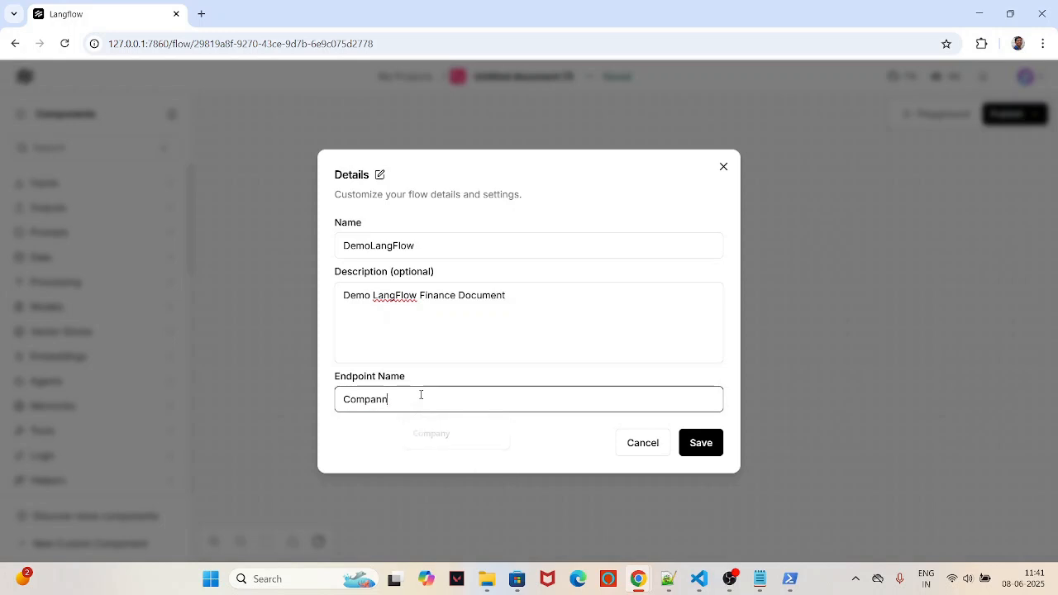
key("BackSpace")
type("y")
key("BackSpace")
key("BackSpace")
key("BackSpace")
key("BackSpace")
key("BackSpace")
key("BackSpace")
key("BackSpace")
type("Finance")
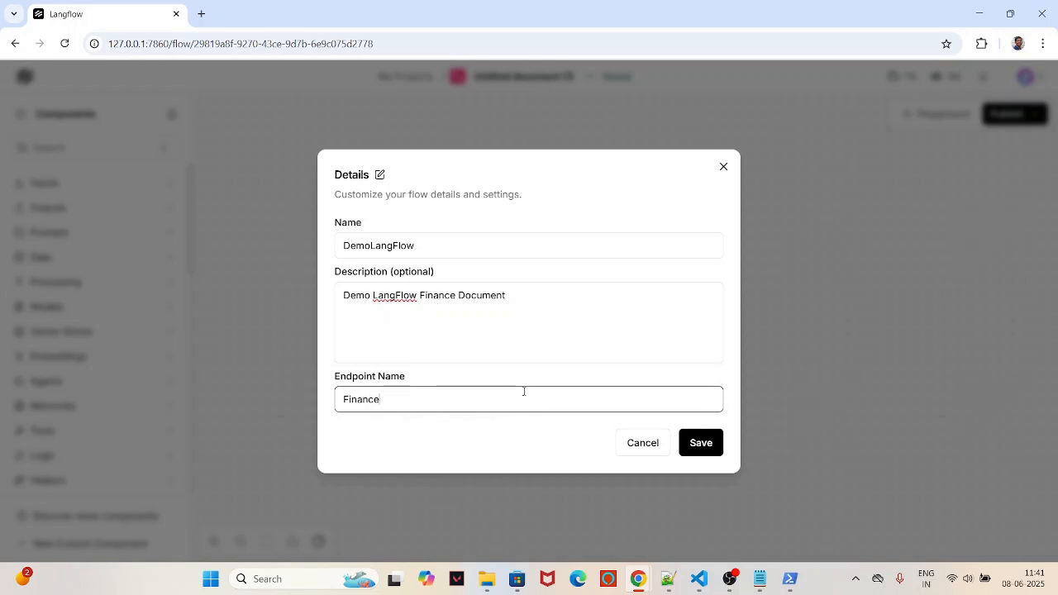
left_click(697, 447)
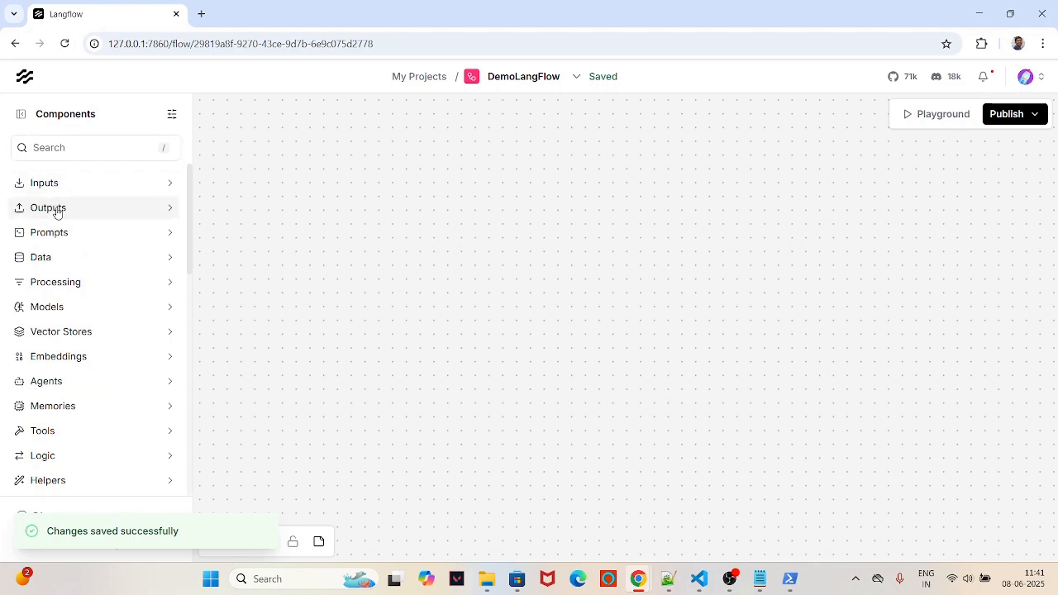
Step: Place a File component in the upper left of the canvas, leaving its file picker empty
left_click(66, 149)
type("F")
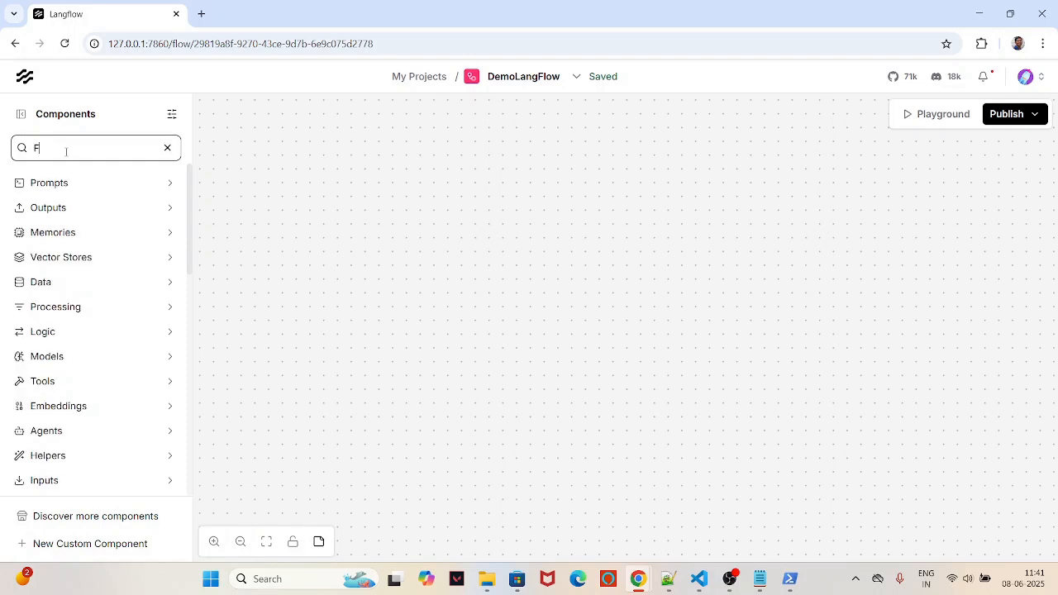
type("ie")
type("le")
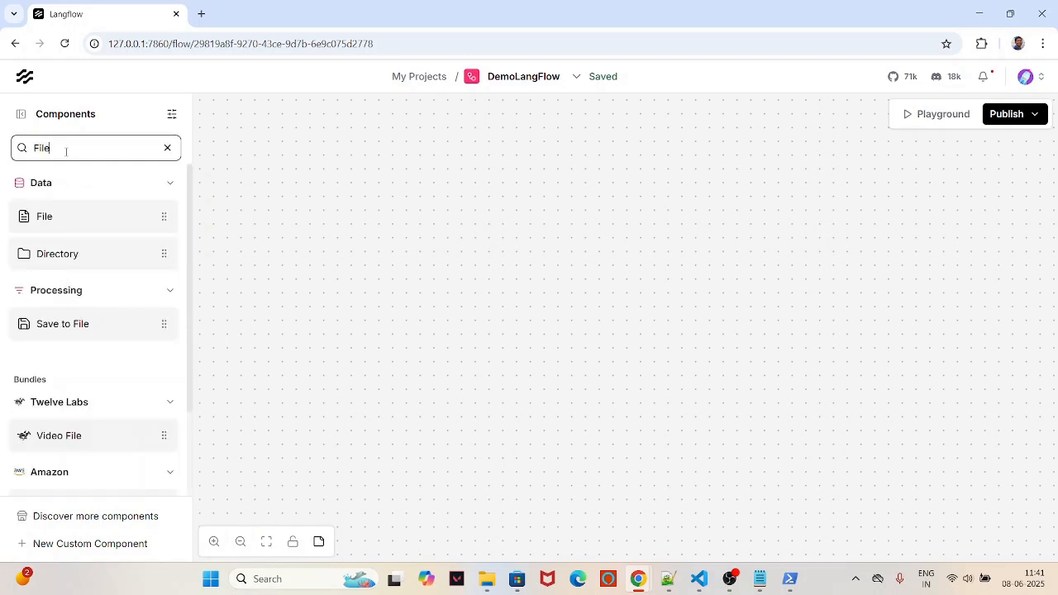
left_click(149, 220)
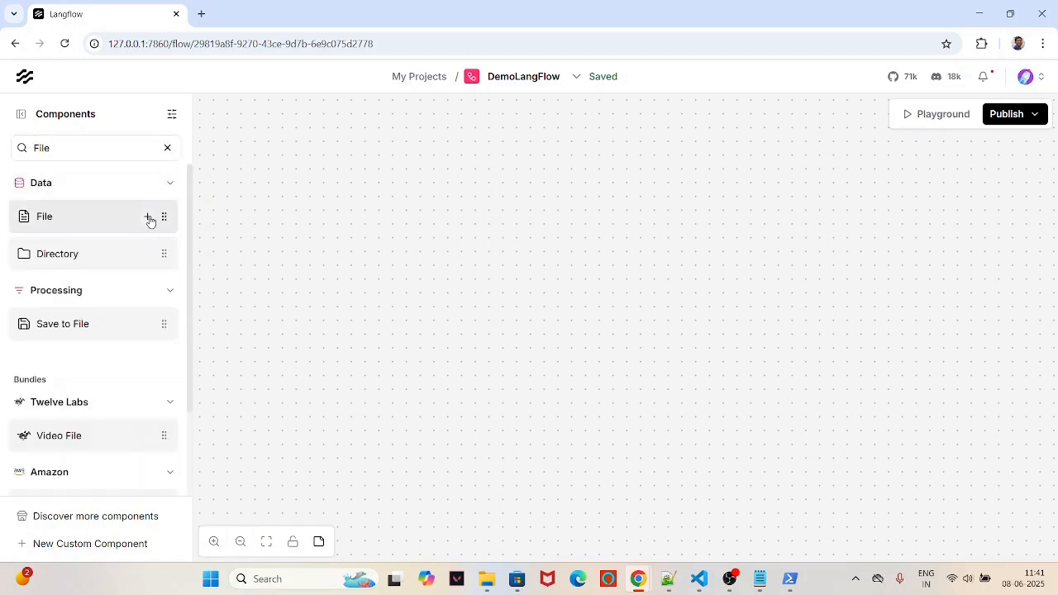
left_click_drag(572, 212, 325, 184)
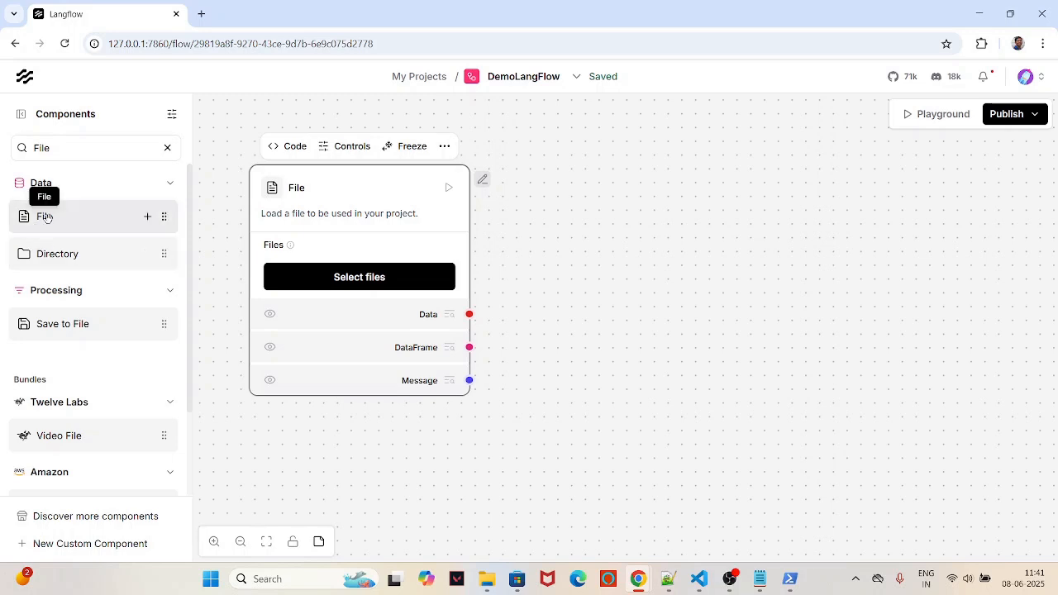
left_click(63, 152)
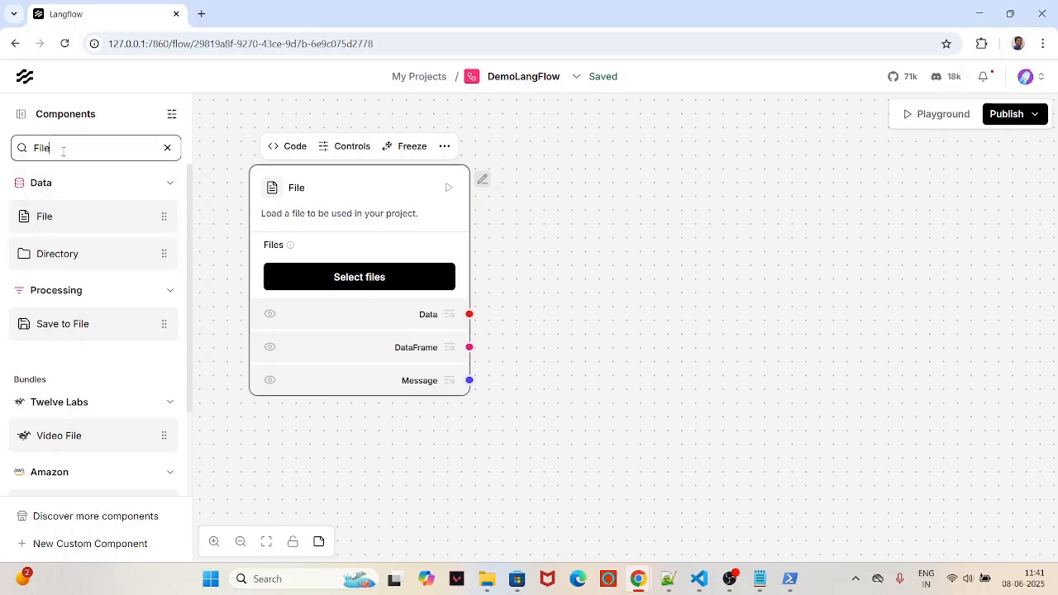
double_click(63, 152)
left_click(371, 281)
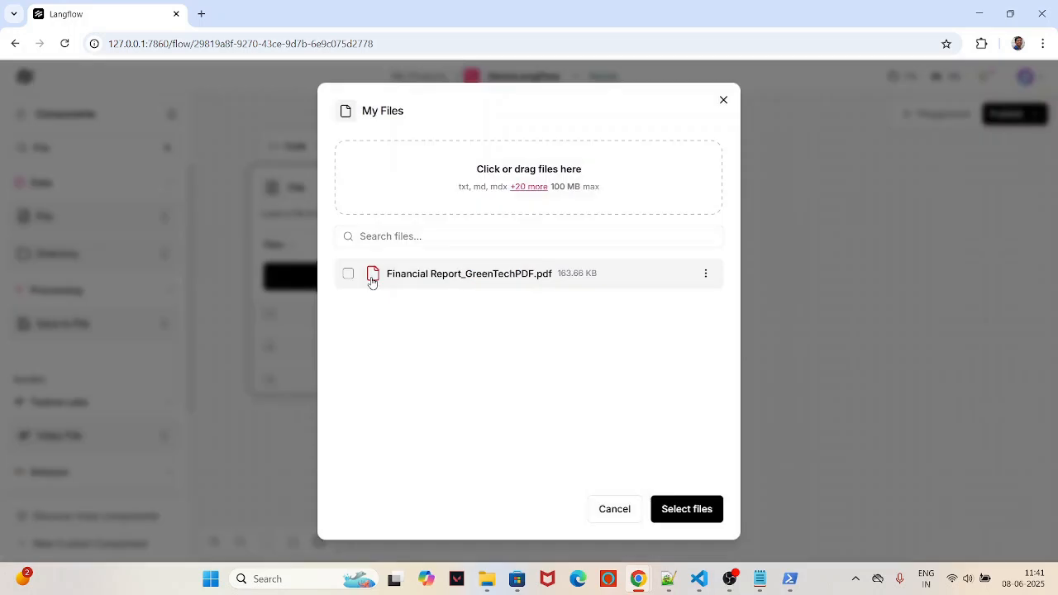
left_click(727, 101)
left_click(80, 147)
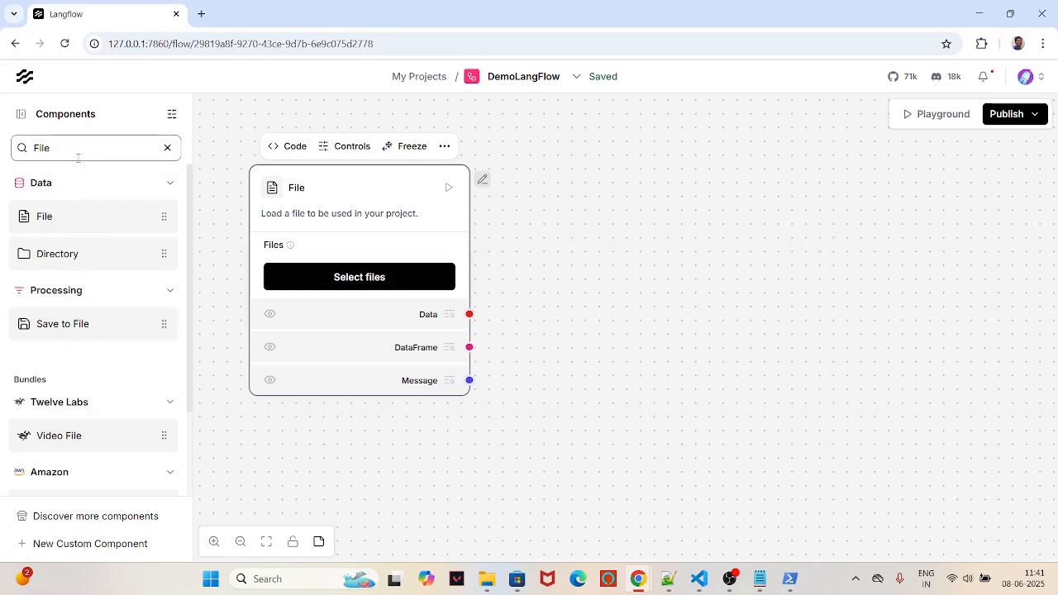
key("ctrl+a")
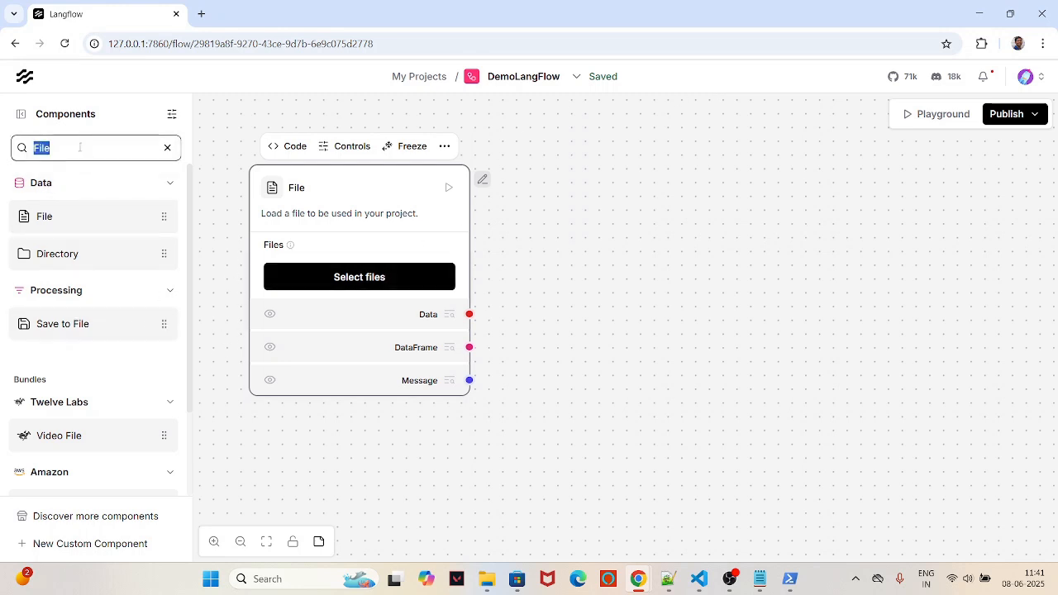
type("Spli")
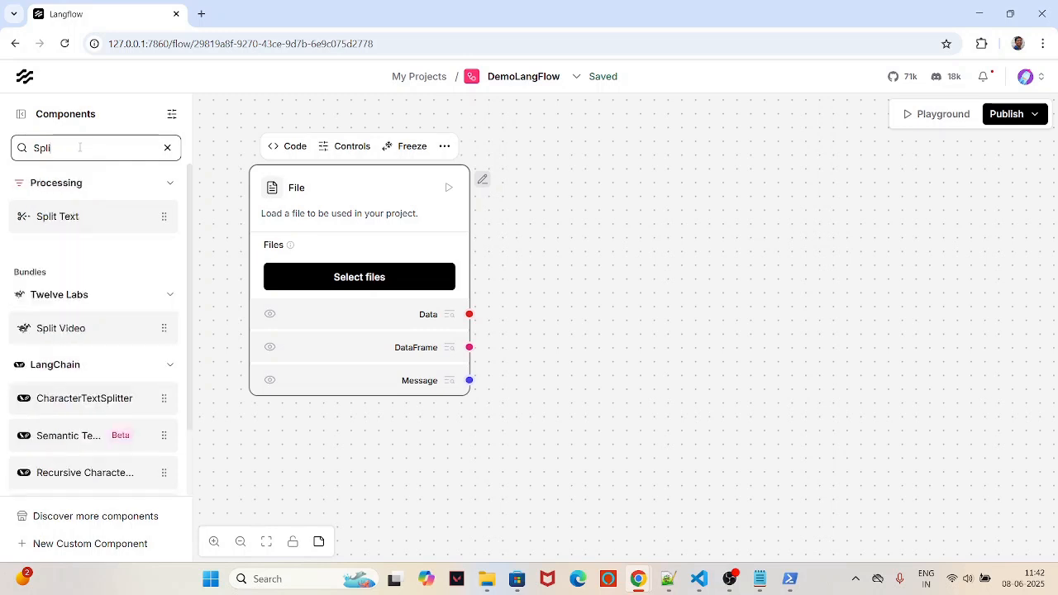
Step: Place a Split Text node beside File and change its Chunk Size from 1000 to 4000
left_click_drag(46, 217, 533, 198)
left_click_drag(645, 202, 628, 171)
left_click_drag(395, 197, 372, 170)
left_click_drag(574, 159, 549, 143)
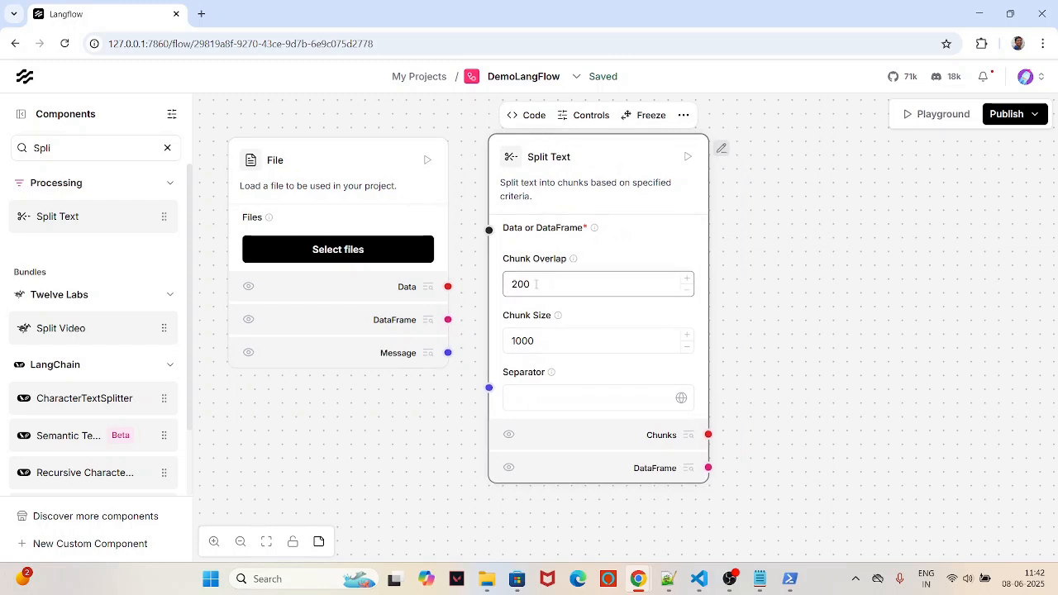
left_click(527, 340)
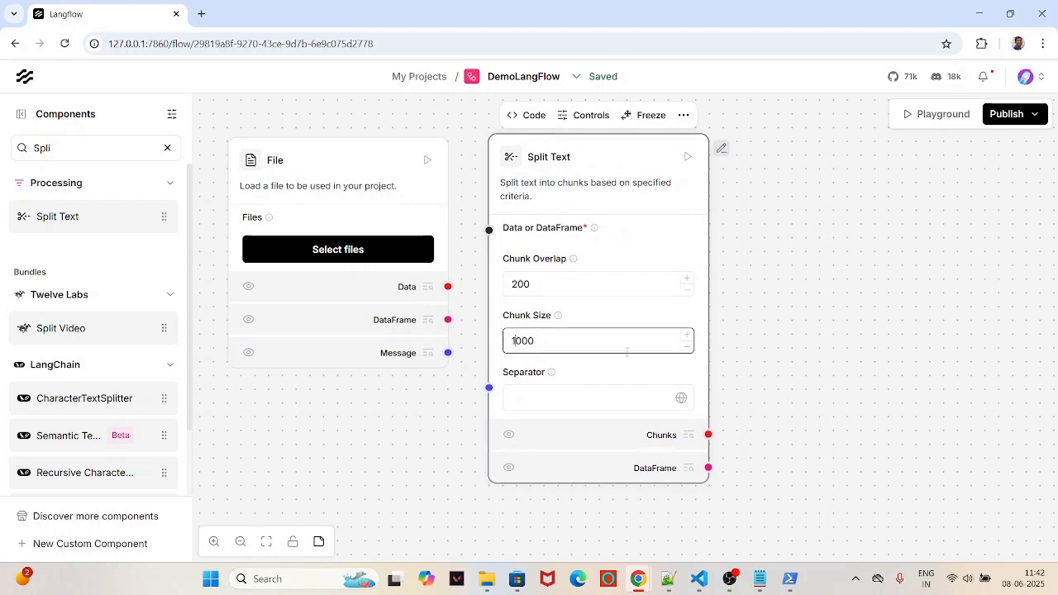
key("BackSpace")
Step: Confirm chunk size 4000 and add a Chroma DB vector store right of Split Text
left_click(756, 348)
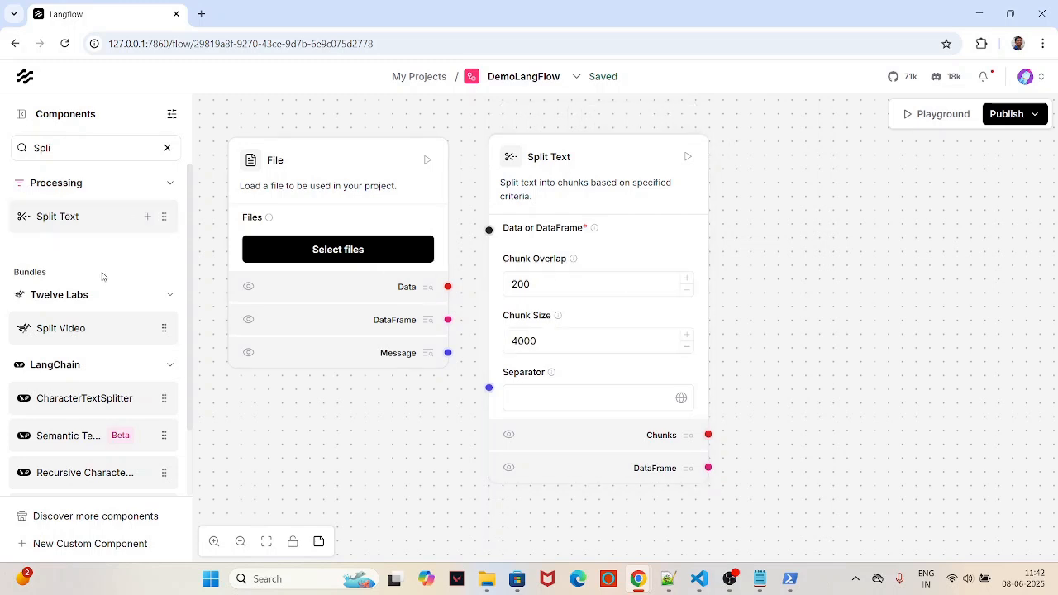
double_click(73, 143)
type("C")
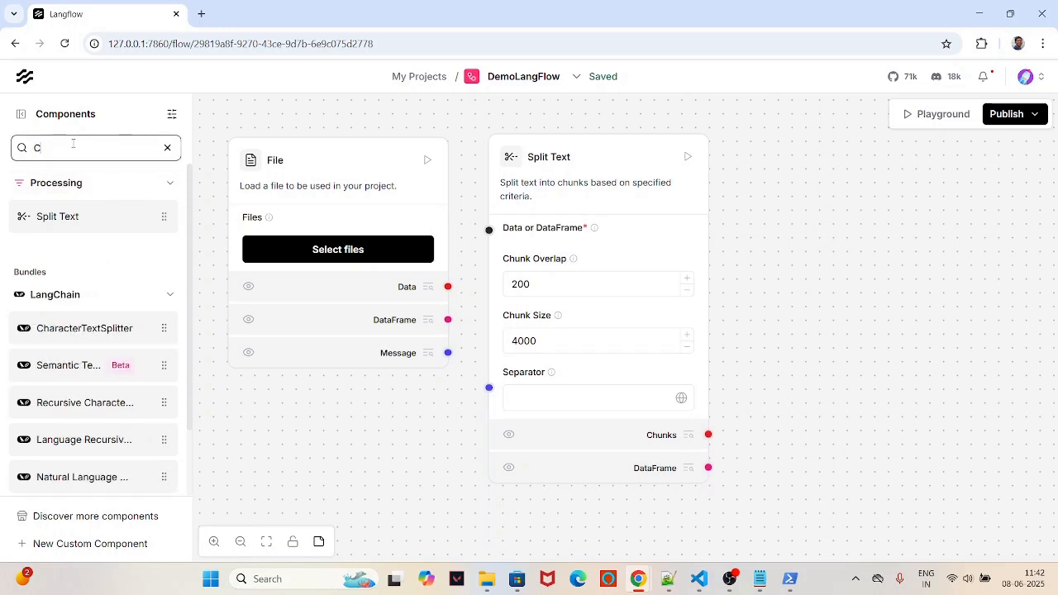
type("hr")
key("BackSpace")
key("BackSpace")
key("BackSpace")
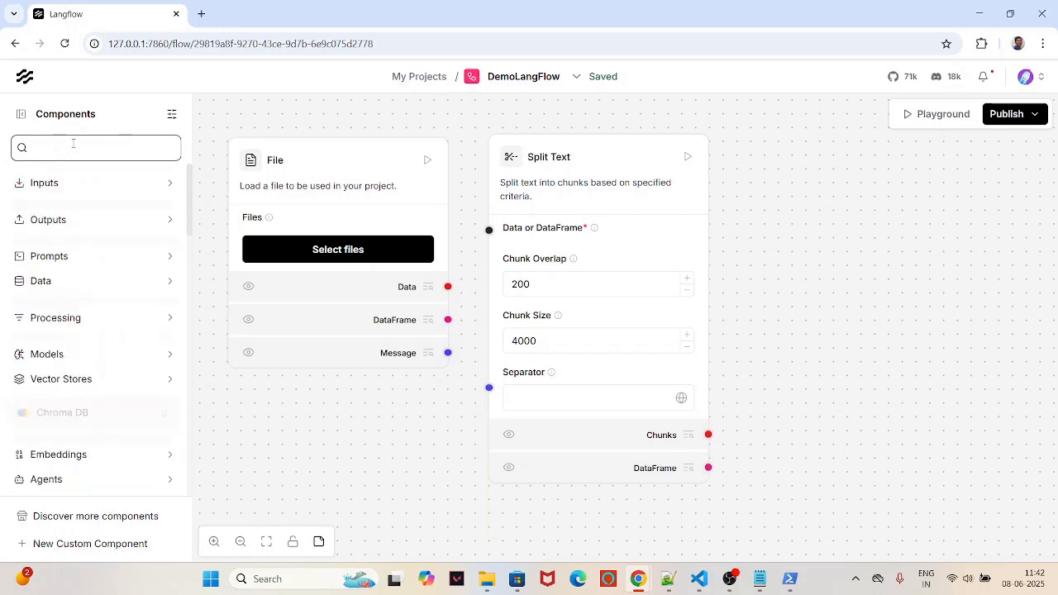
type("B")
key("BackSpace")
type("C")
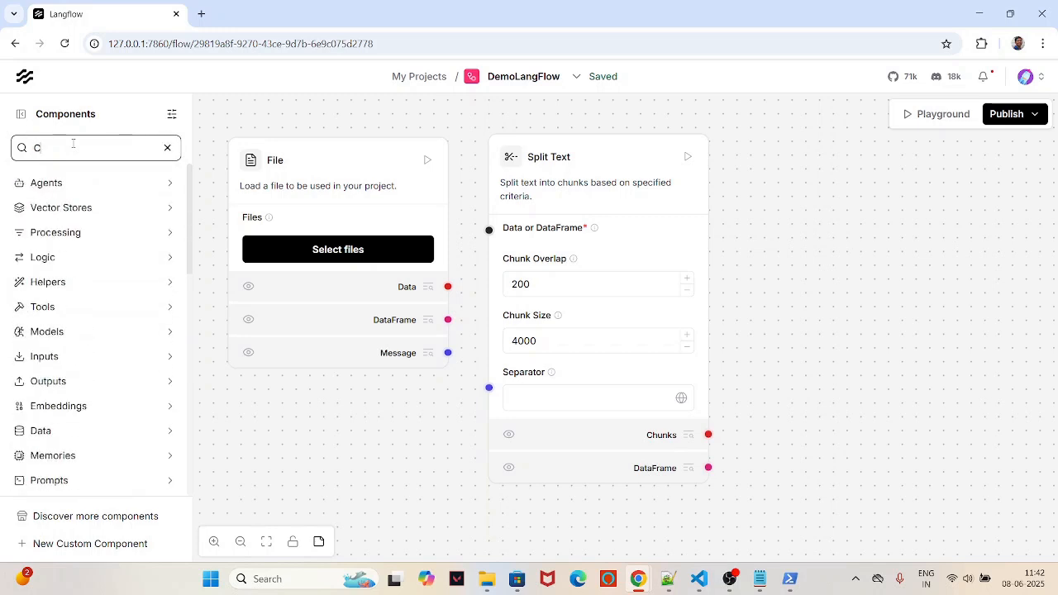
type("hr")
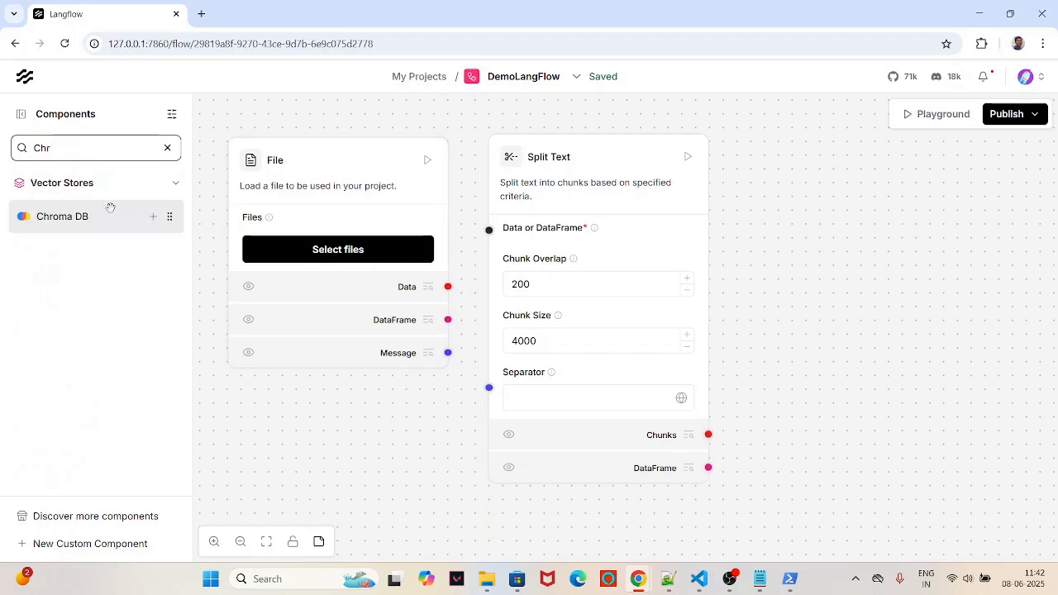
left_click(153, 218)
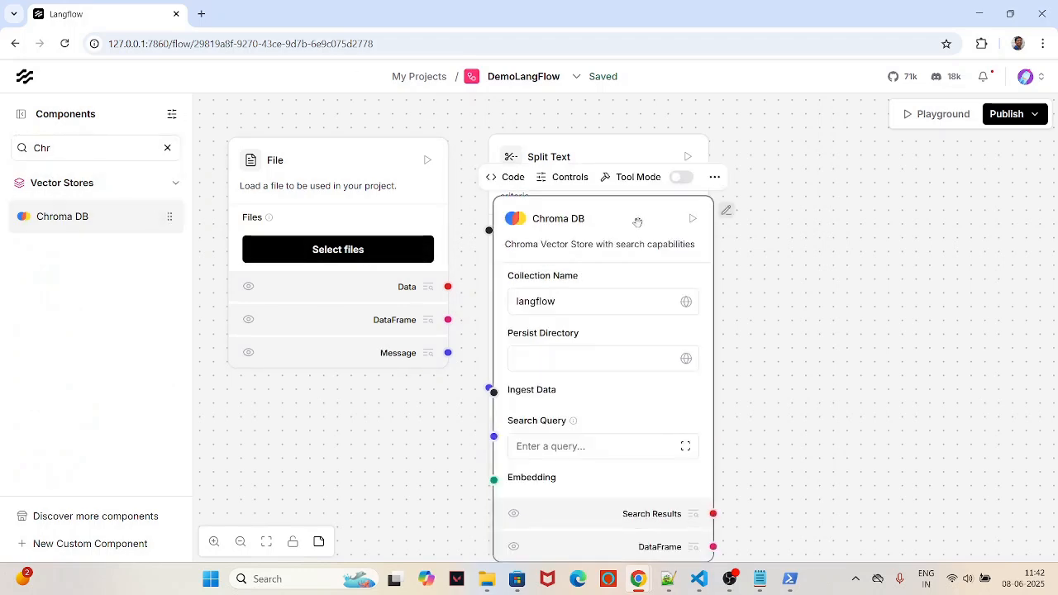
left_click_drag(636, 222, 888, 194)
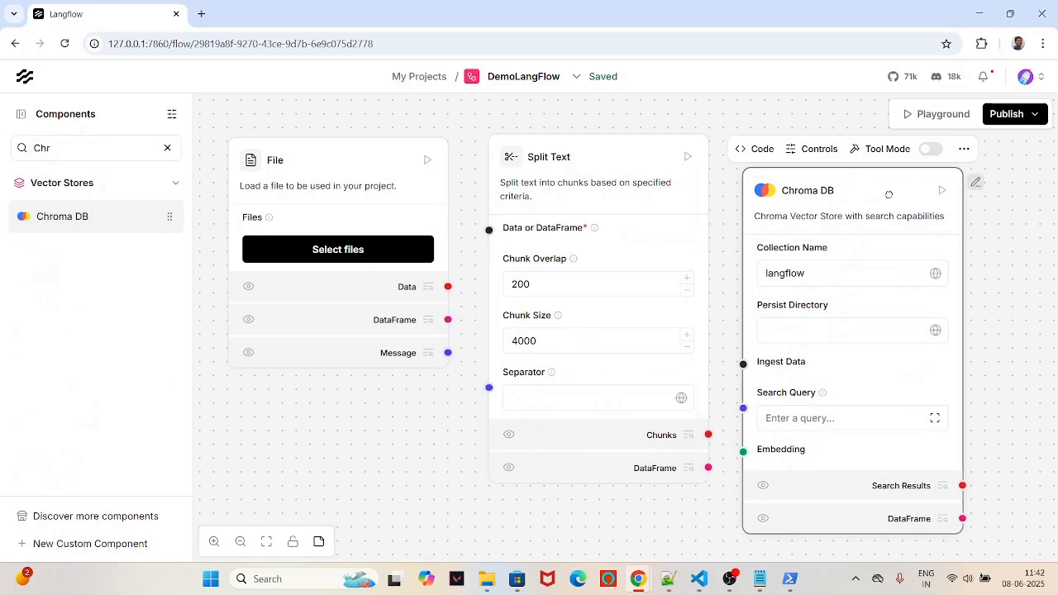
Step: Set the Chroma DB collection name to GreenTech and Persist Directory to chroma_db
left_click(817, 274)
double_click(816, 274)
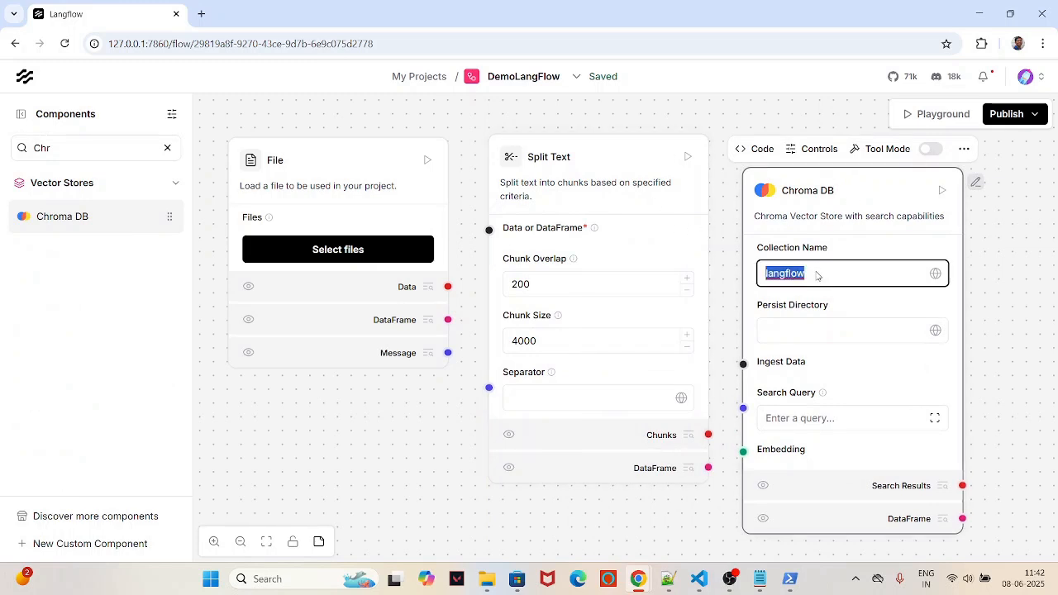
type("C")
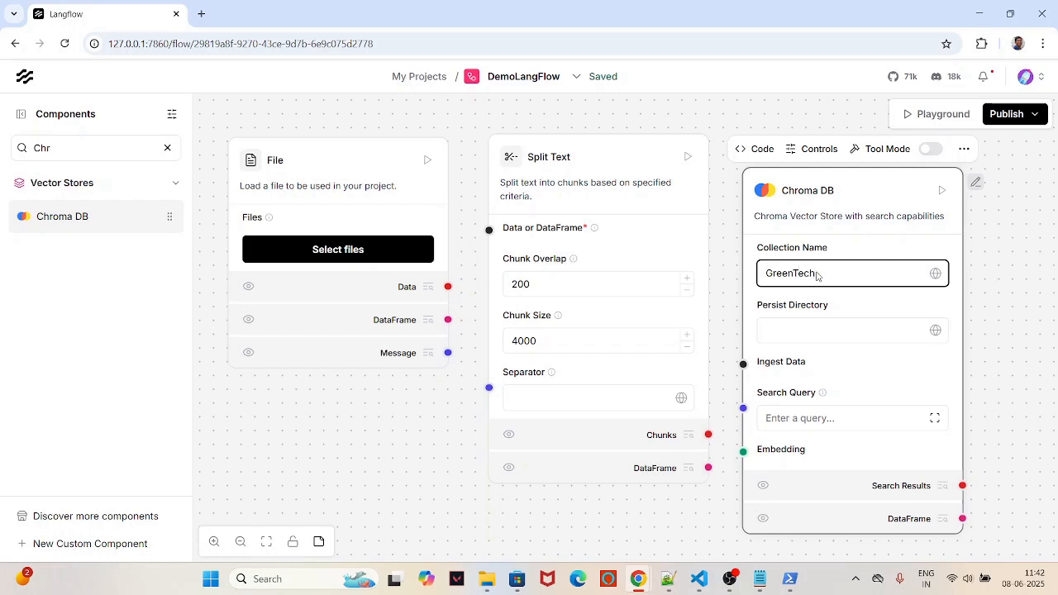
left_click(809, 332)
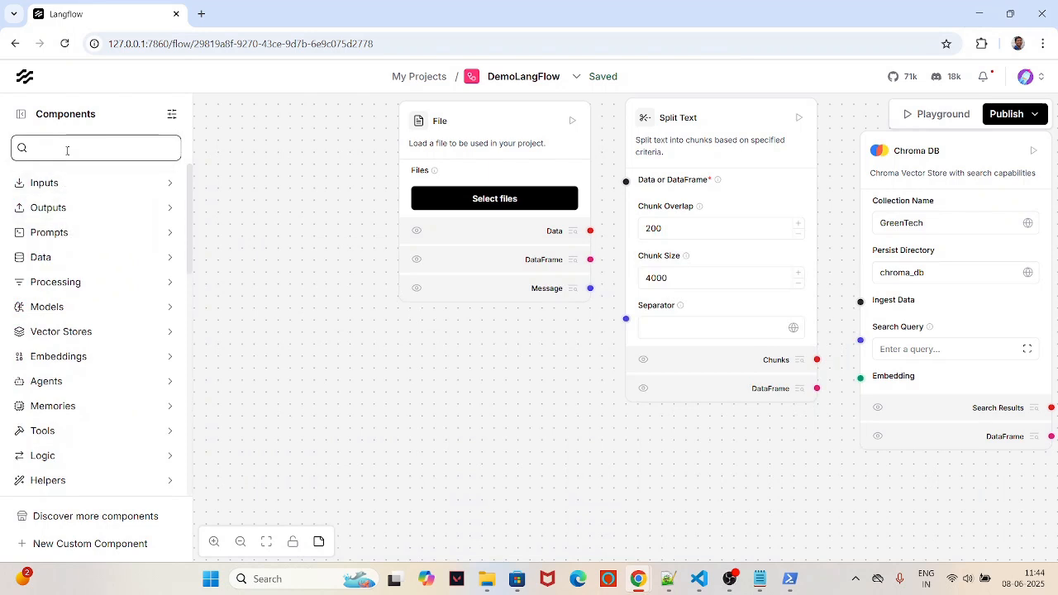
Step: Add Google Generative AI Embeddings (models/text-embedding-004) with API key GEMINI_API_KEY, below Split Text
type("embed")
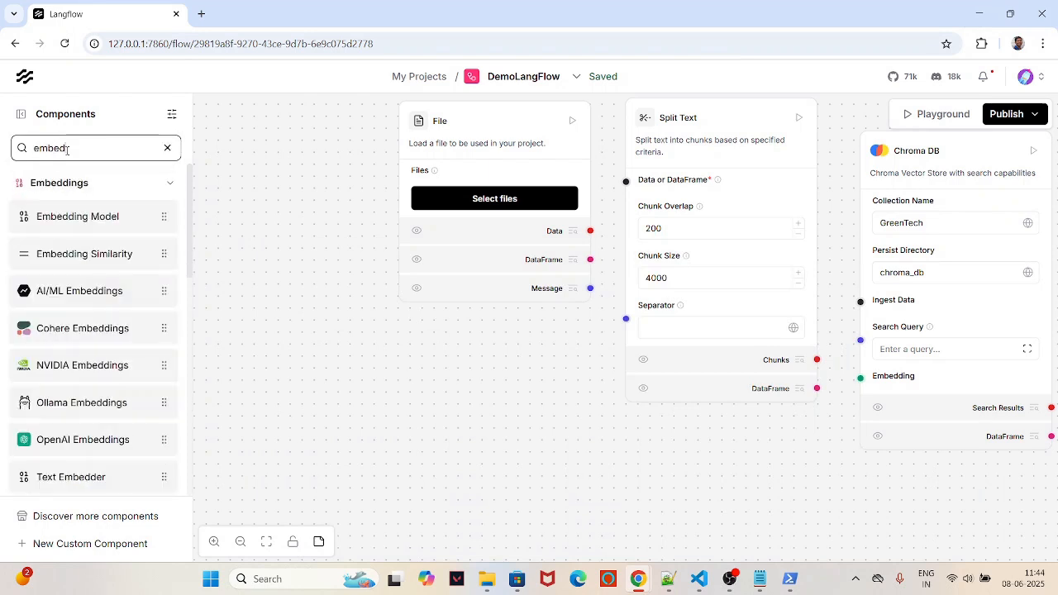
scroll(63, 339, "down", 5)
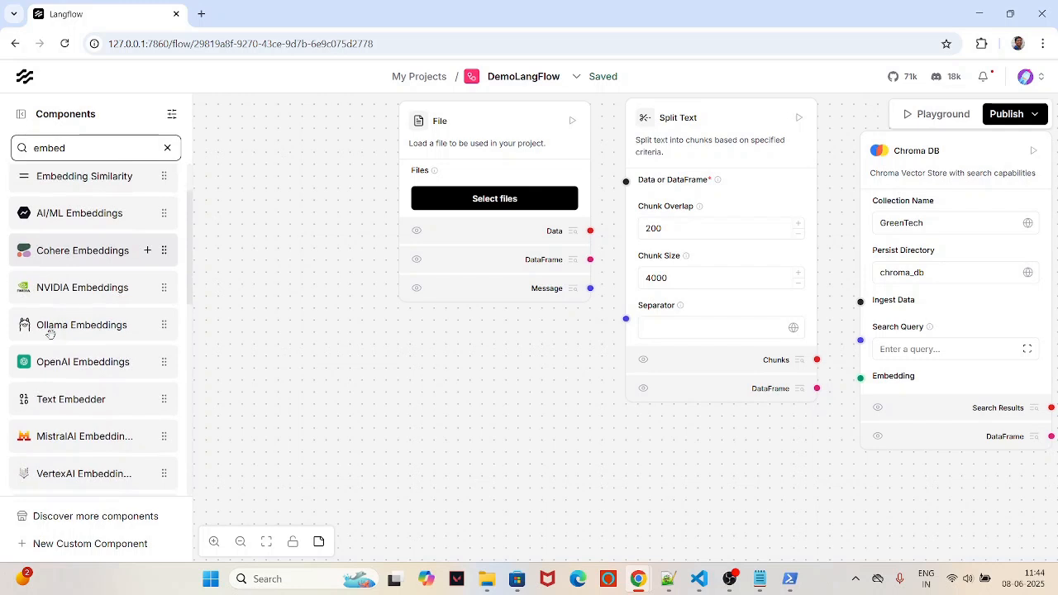
scroll(63, 344, "down", 2)
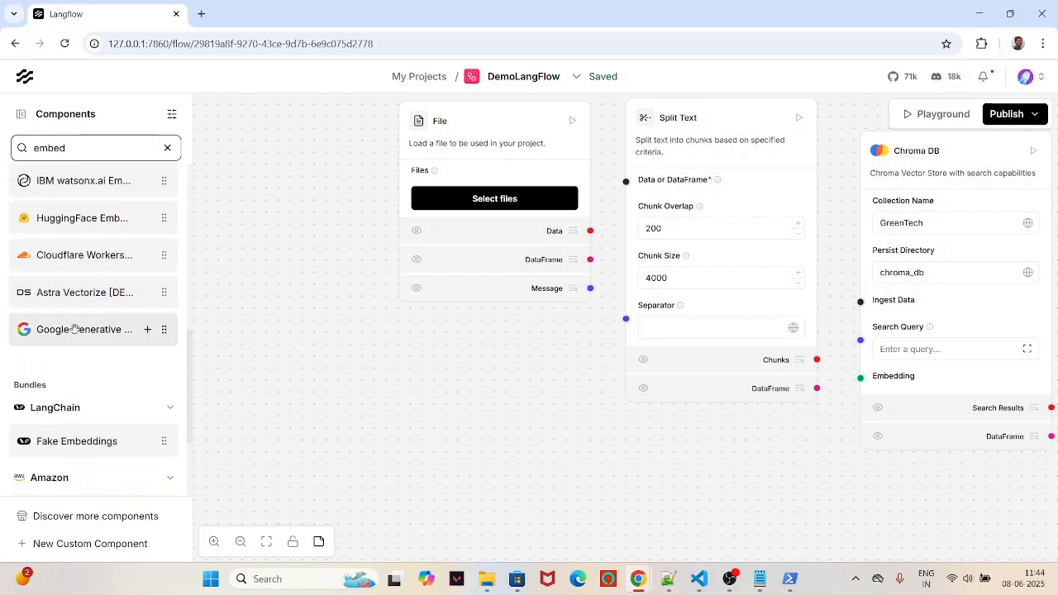
left_click_drag(73, 329, 602, 471)
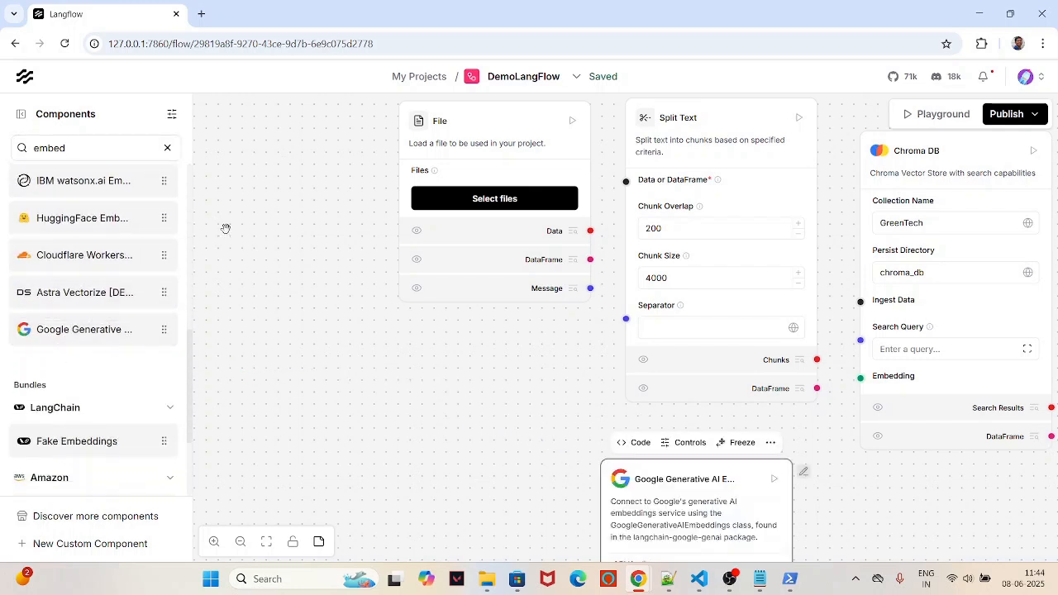
left_click(165, 148)
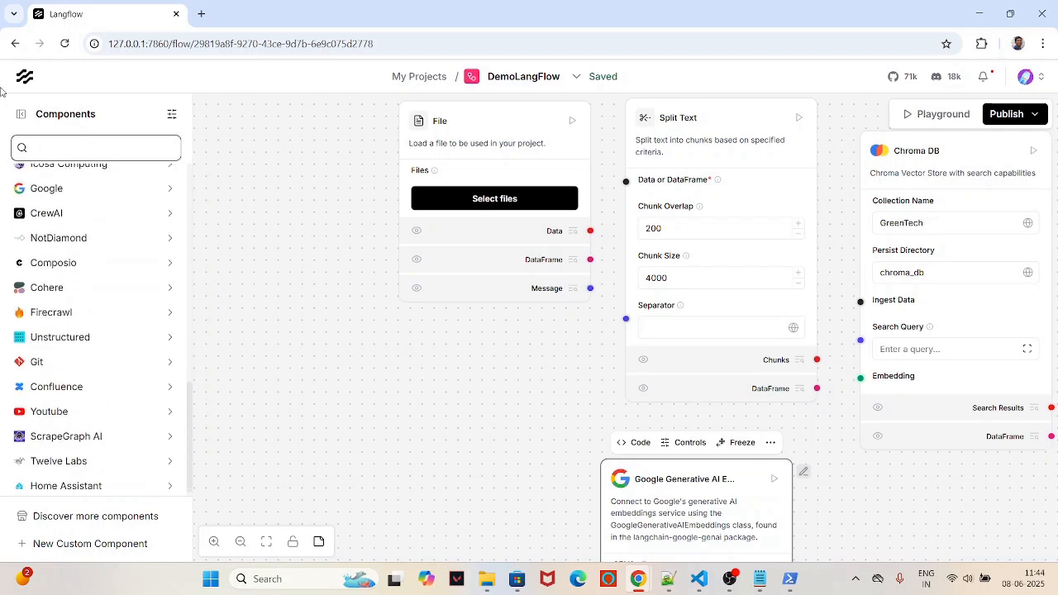
key("ctrl+b")
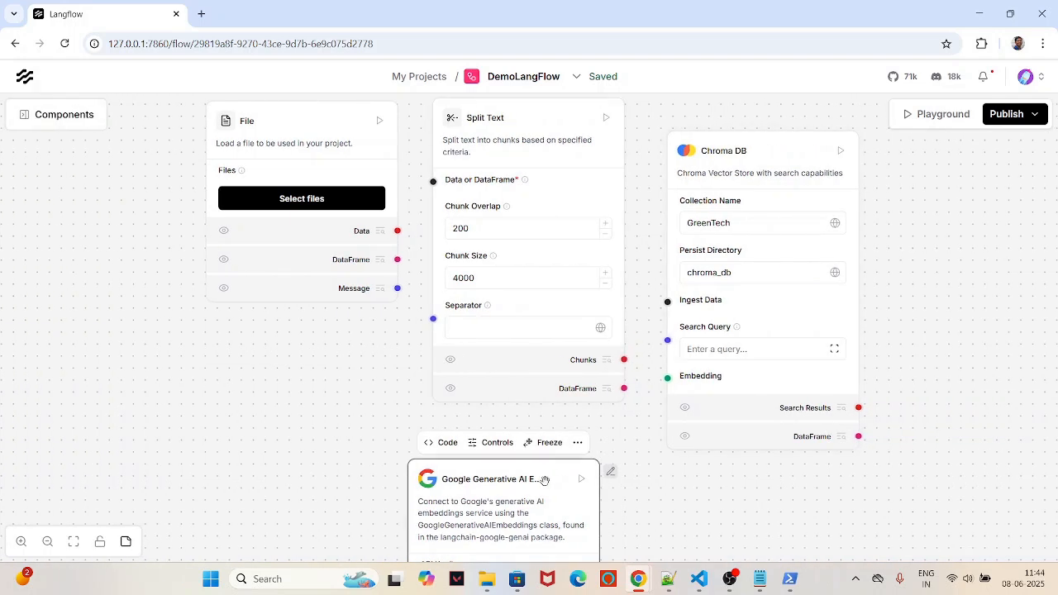
left_click_drag(544, 482, 363, 266)
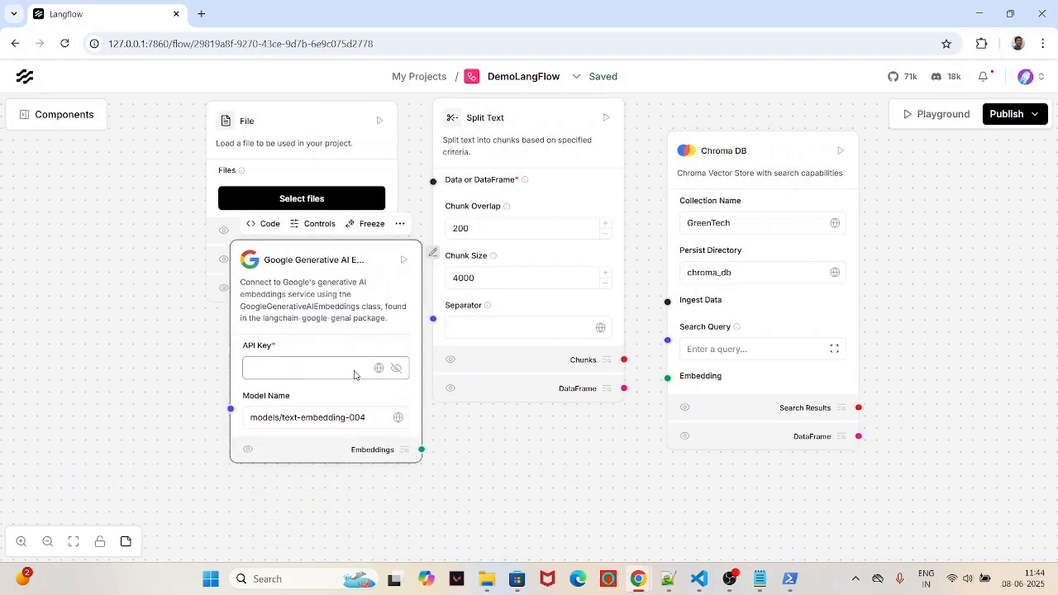
left_click(379, 367)
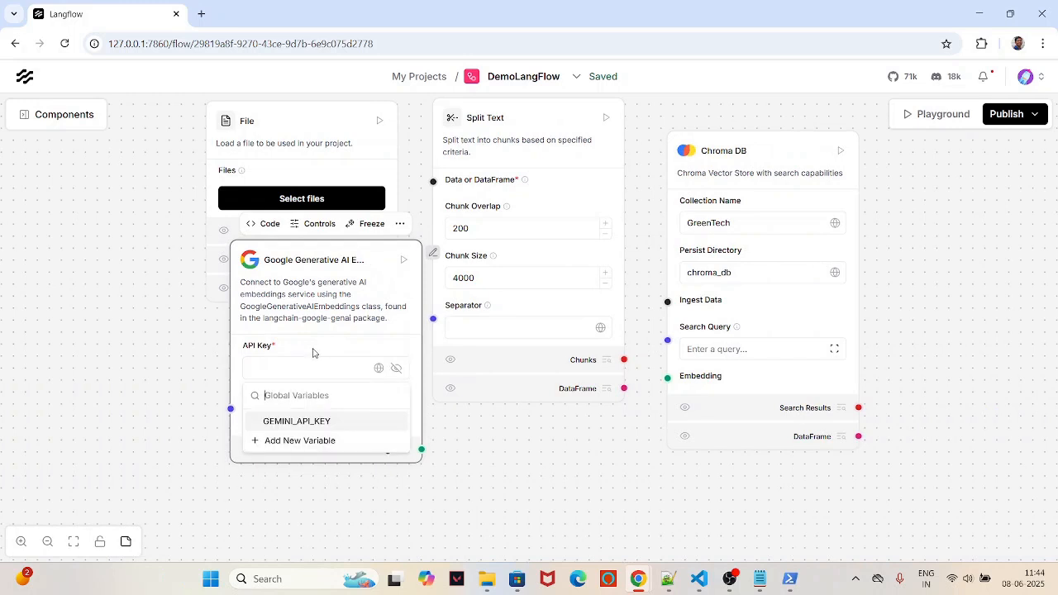
left_click(304, 421)
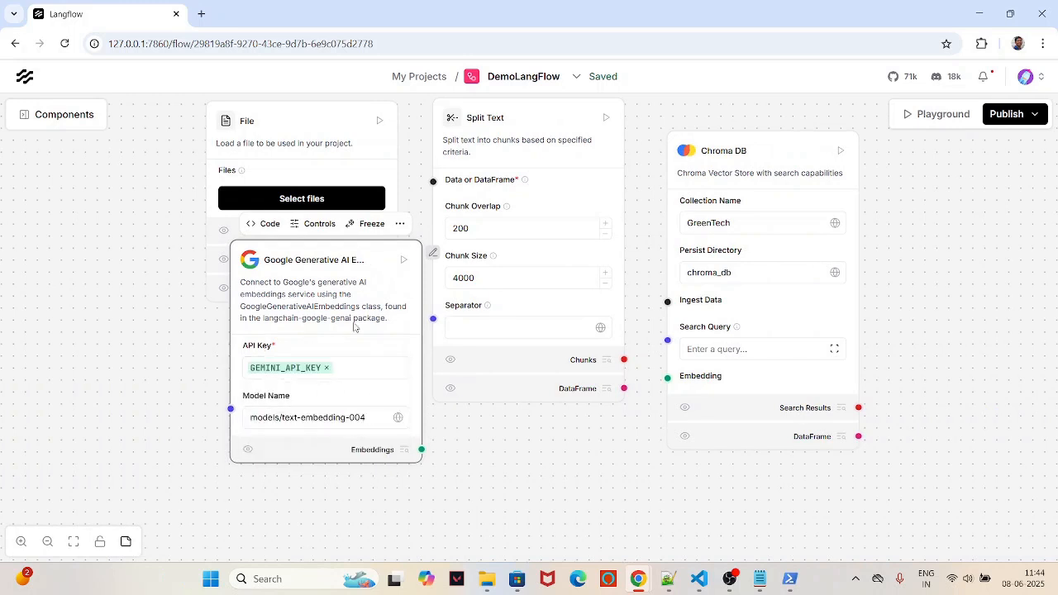
left_click_drag(355, 263, 397, 368)
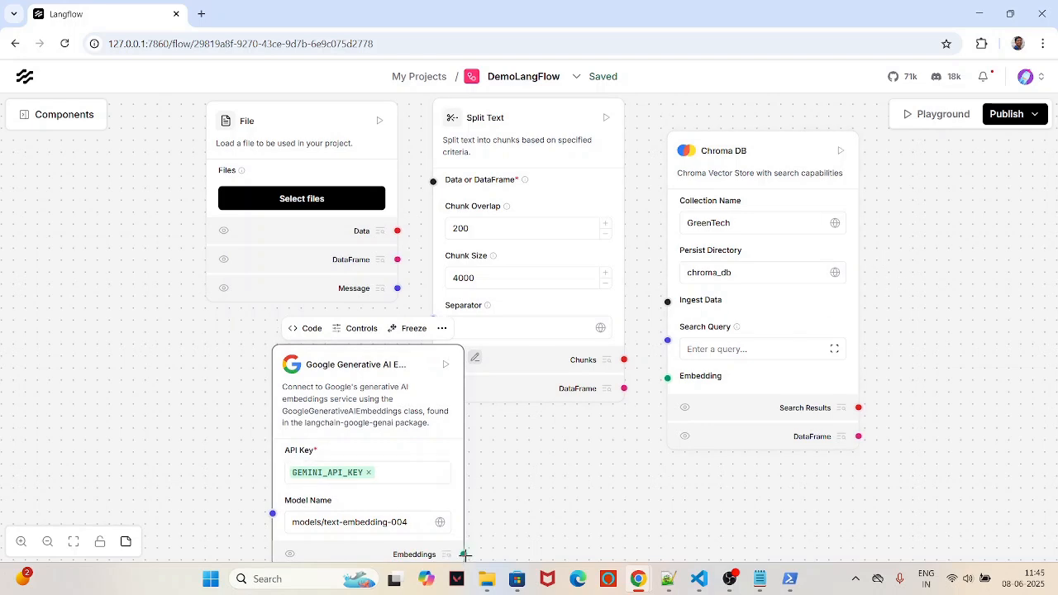
Step: Rearrange the File, Split Text, embeddings and Chroma DB nodes into a compact layout
scroll(539, 363, "down", 2)
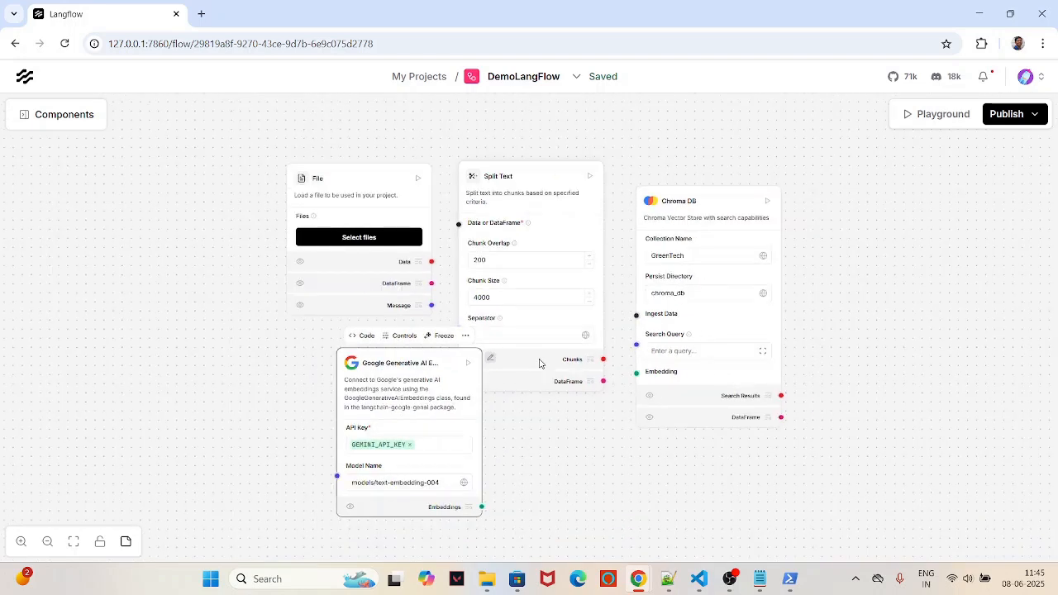
left_click_drag(385, 167, 276, 134)
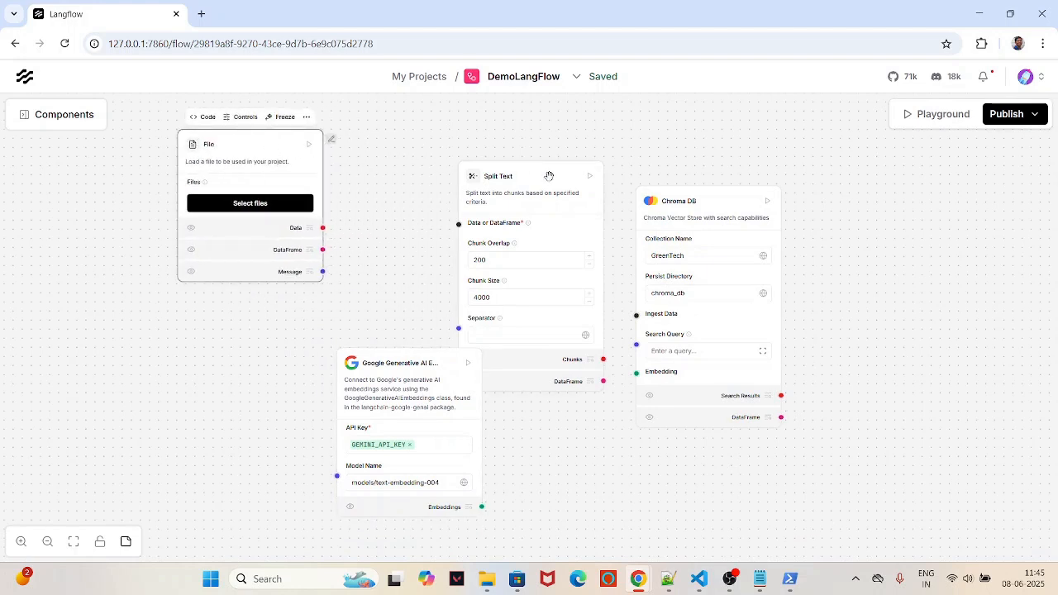
left_click_drag(548, 176, 449, 139)
left_click_drag(419, 391, 430, 431)
left_click_drag(738, 201, 657, 193)
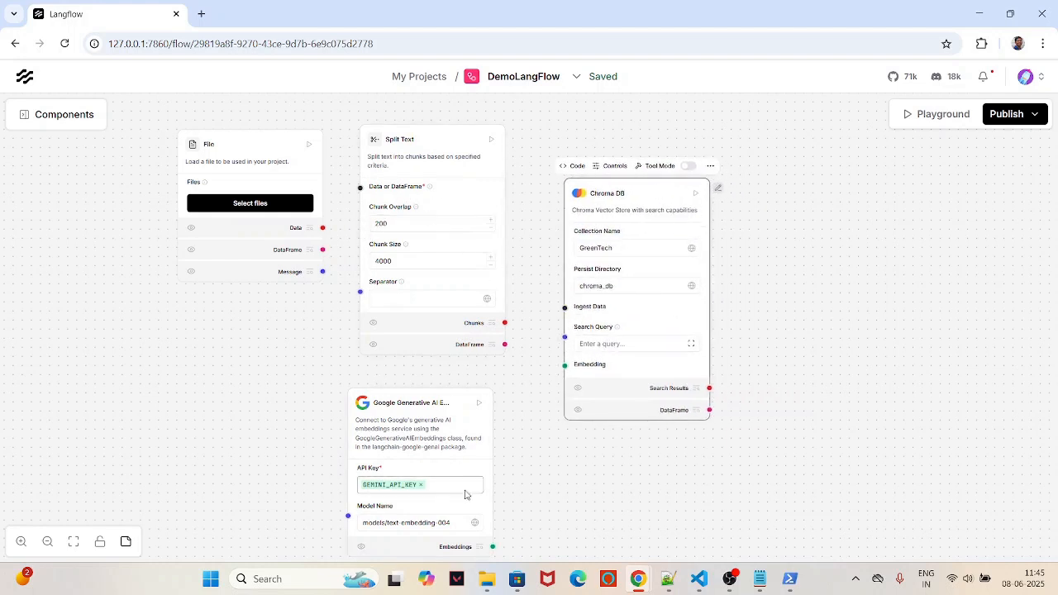
Step: Connect Embeddings to Chroma DB's Embedding, Chunks to Ingest Data, and File Data to Split Text
left_click_drag(493, 546, 561, 355)
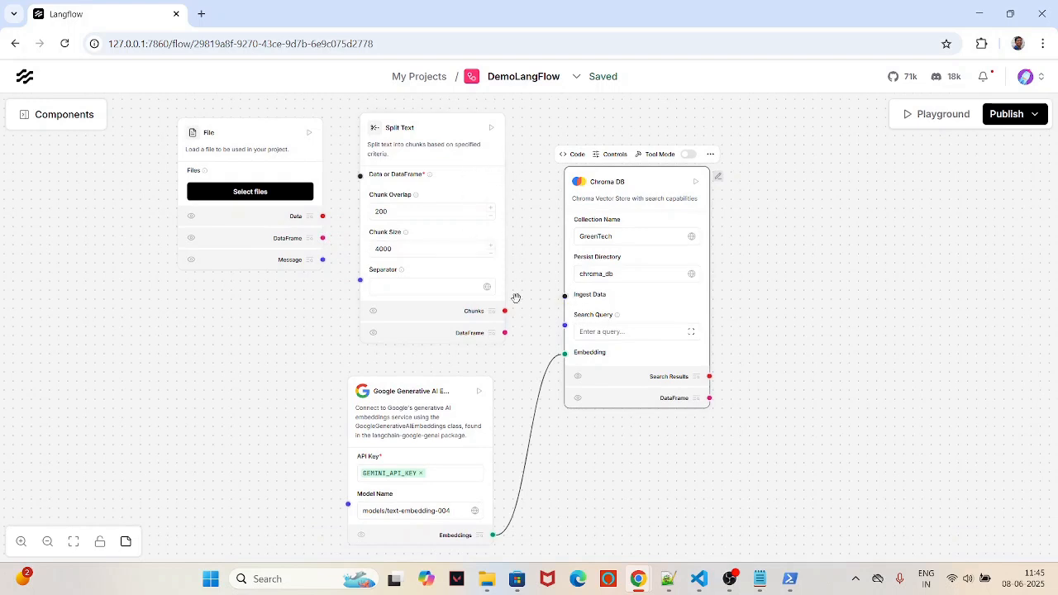
left_click_drag(504, 311, 564, 295)
left_click_drag(276, 133, 256, 127)
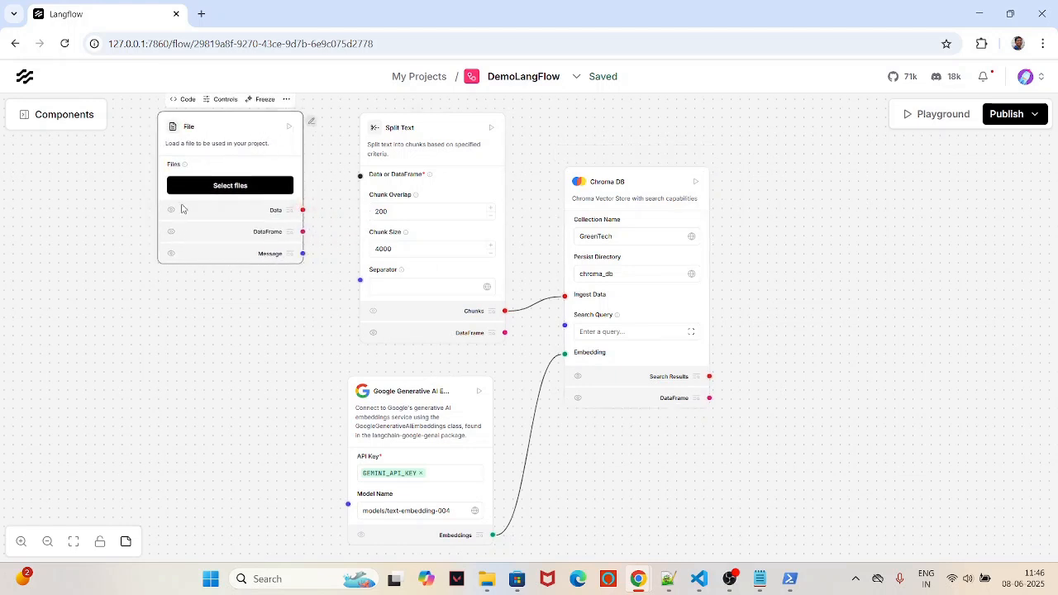
left_click_drag(302, 210, 360, 176)
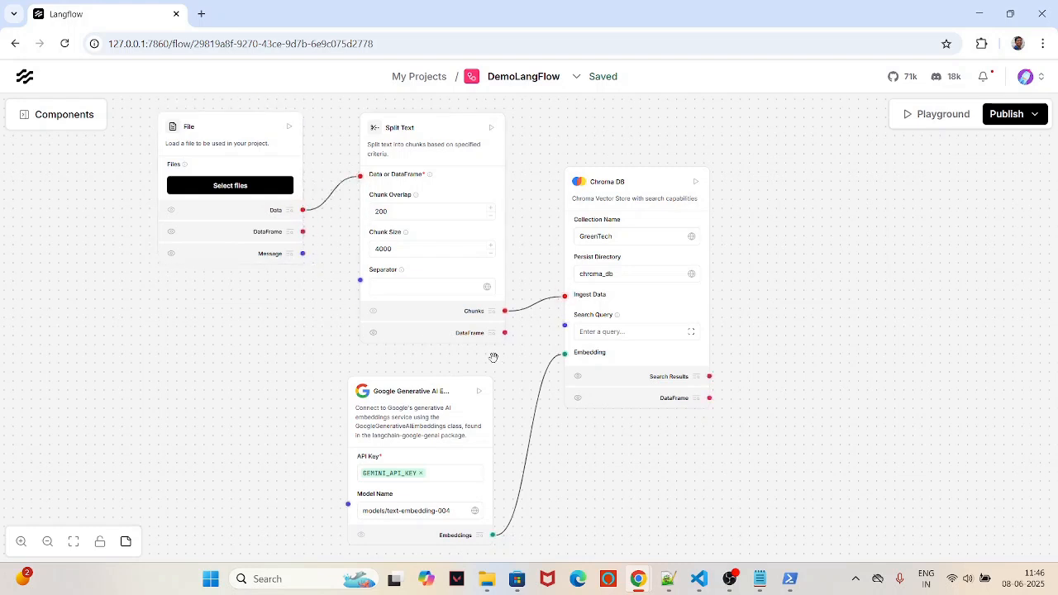
left_click_drag(455, 380, 480, 376)
left_click_drag(645, 180, 629, 174)
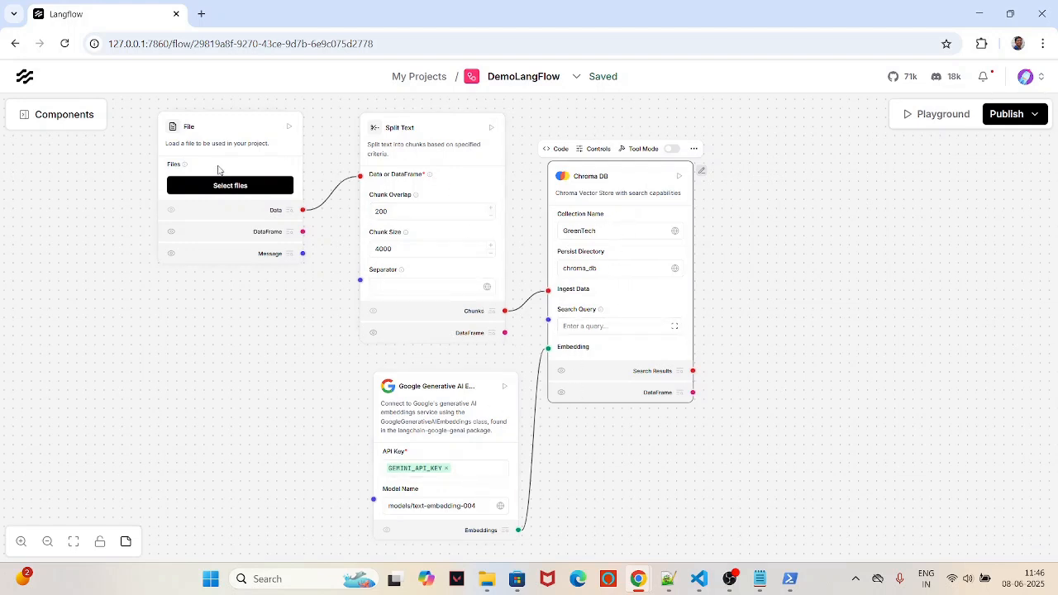
Step: Permanently delete the old stored financial report from the File component's file list
left_click(237, 188)
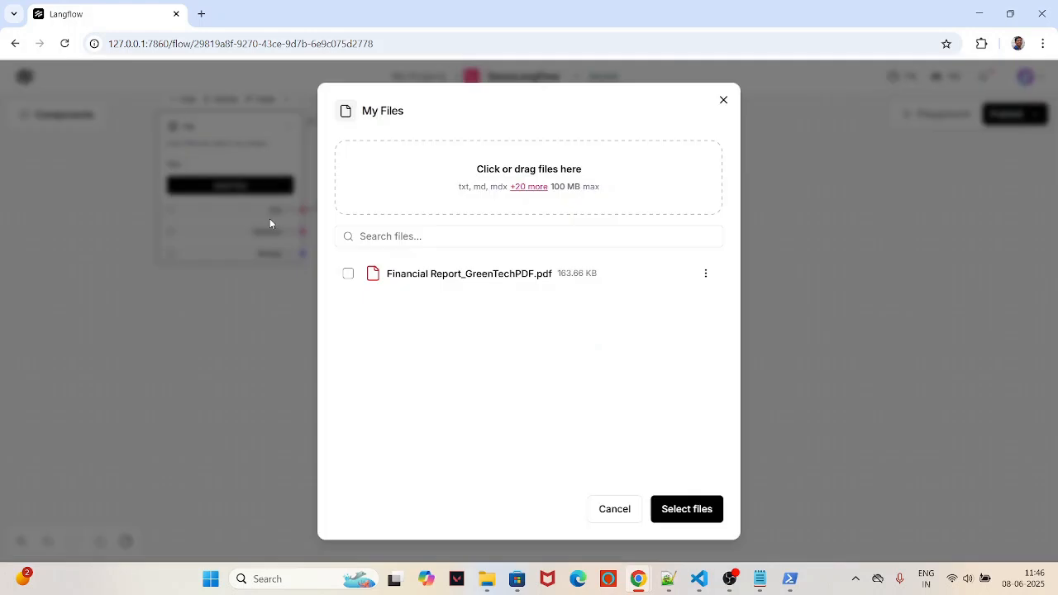
left_click(348, 275)
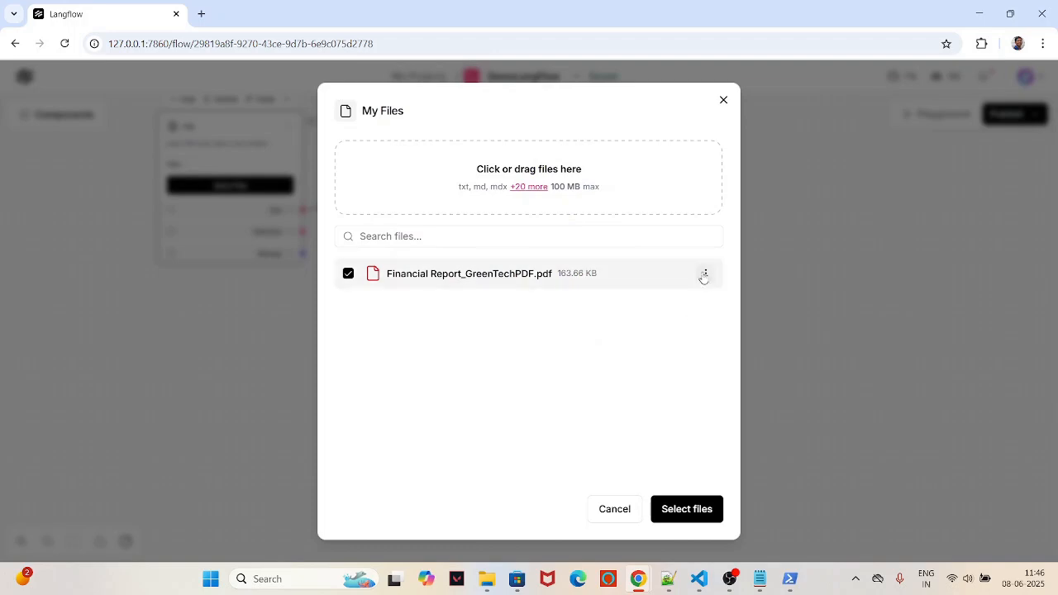
left_click(704, 276)
left_click(669, 342)
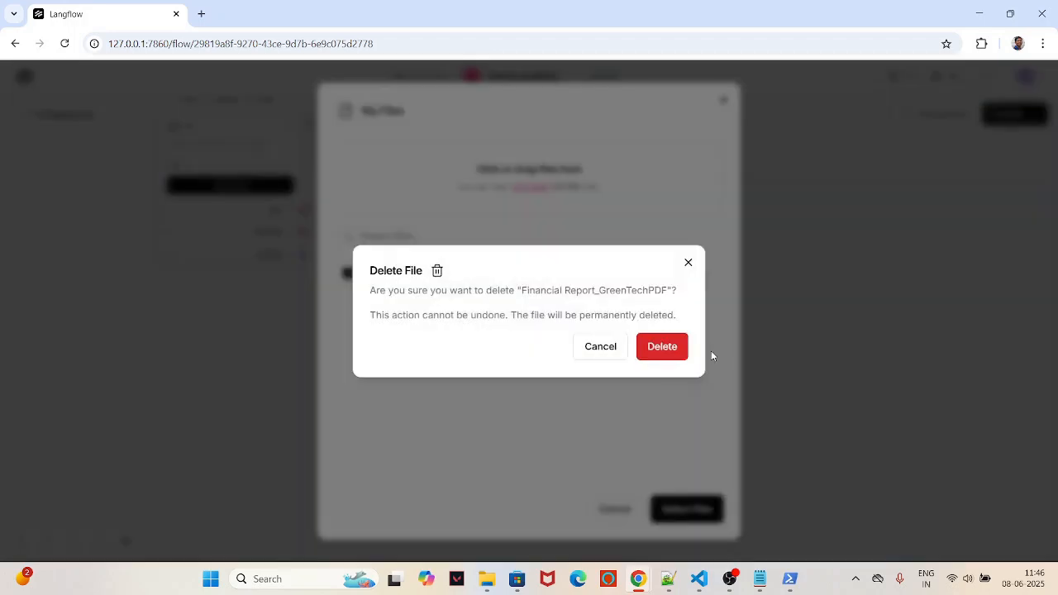
left_click(659, 347)
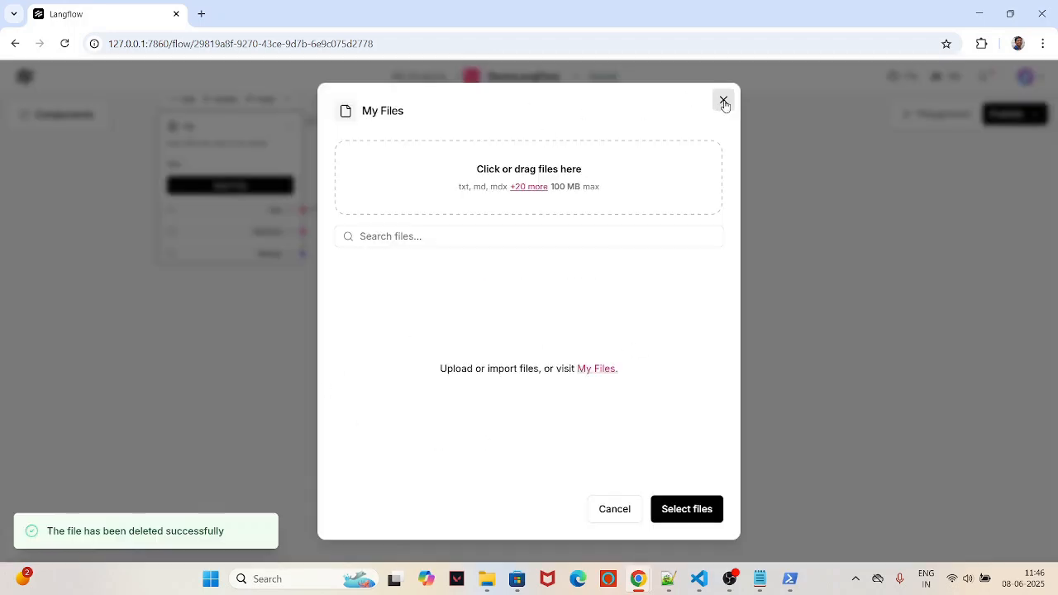
left_click(723, 100)
Step: Upload Financial Report_GreenTechPDF.pdf from the computer and load it into the File component
left_click(237, 187)
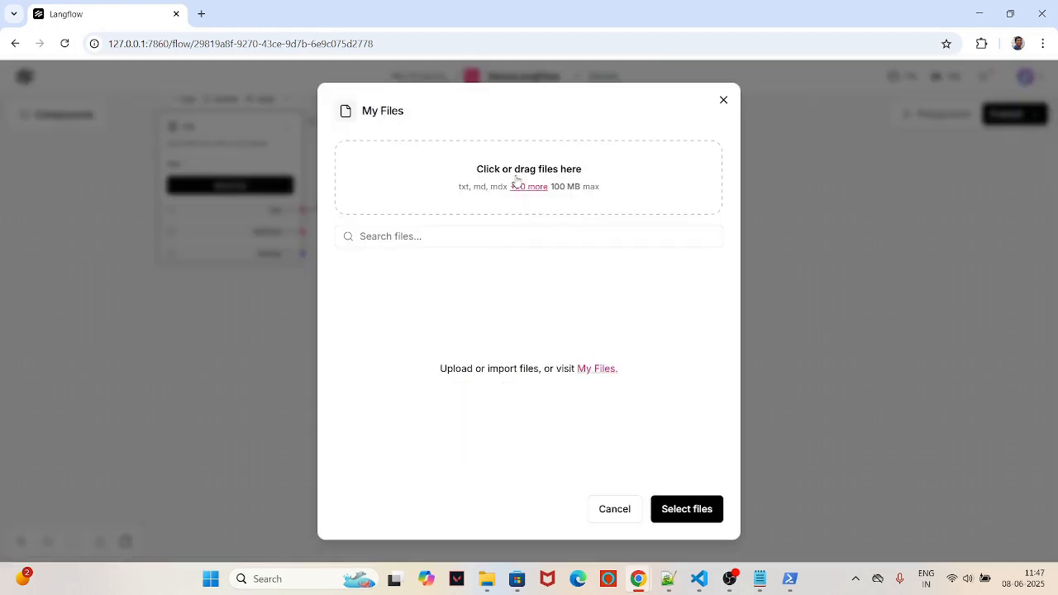
left_click(516, 180)
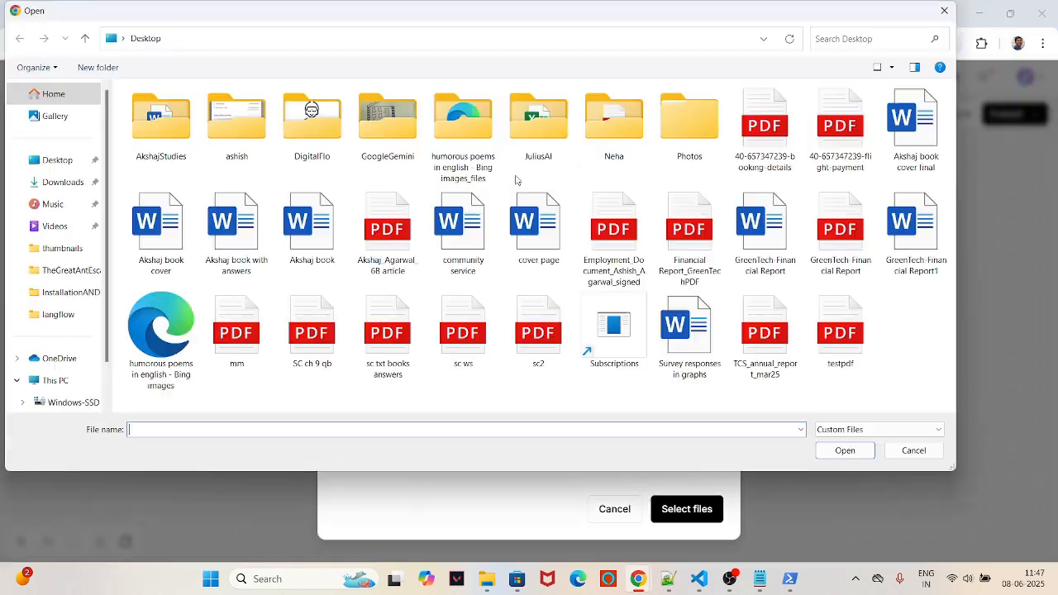
left_click(679, 207)
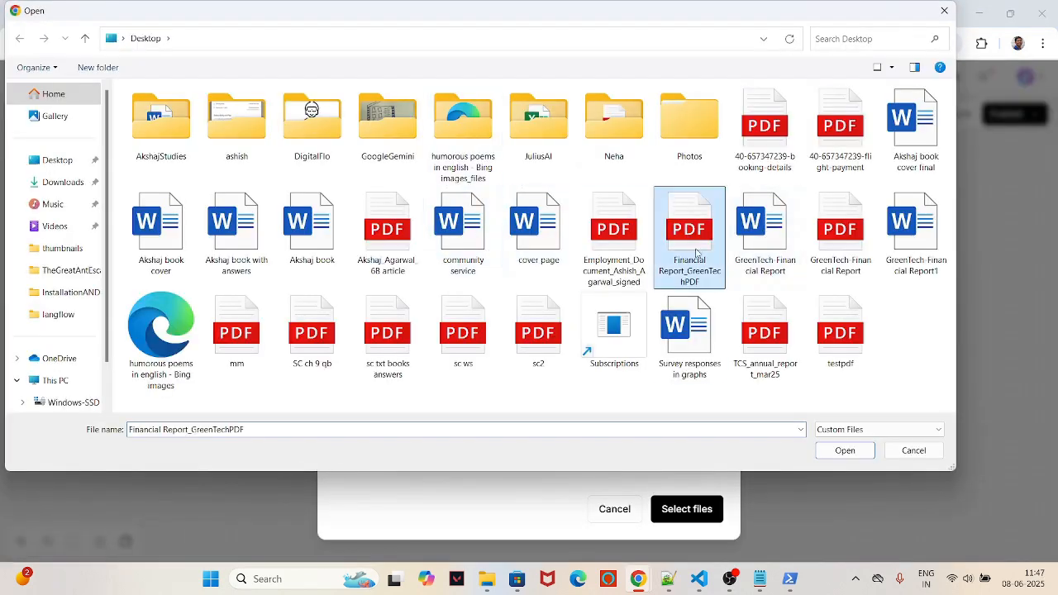
left_click(837, 454)
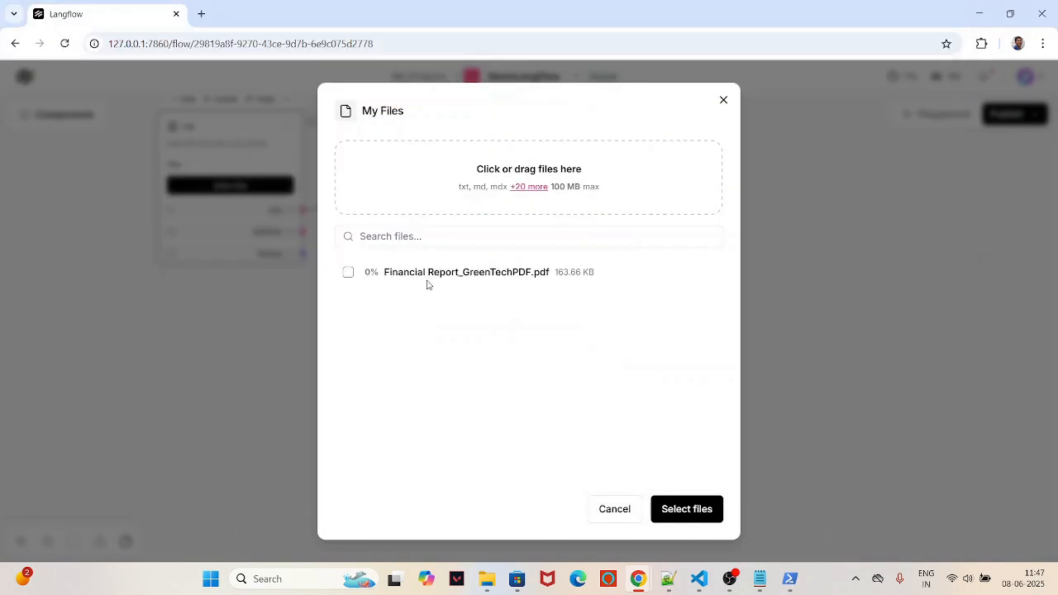
left_click(348, 274)
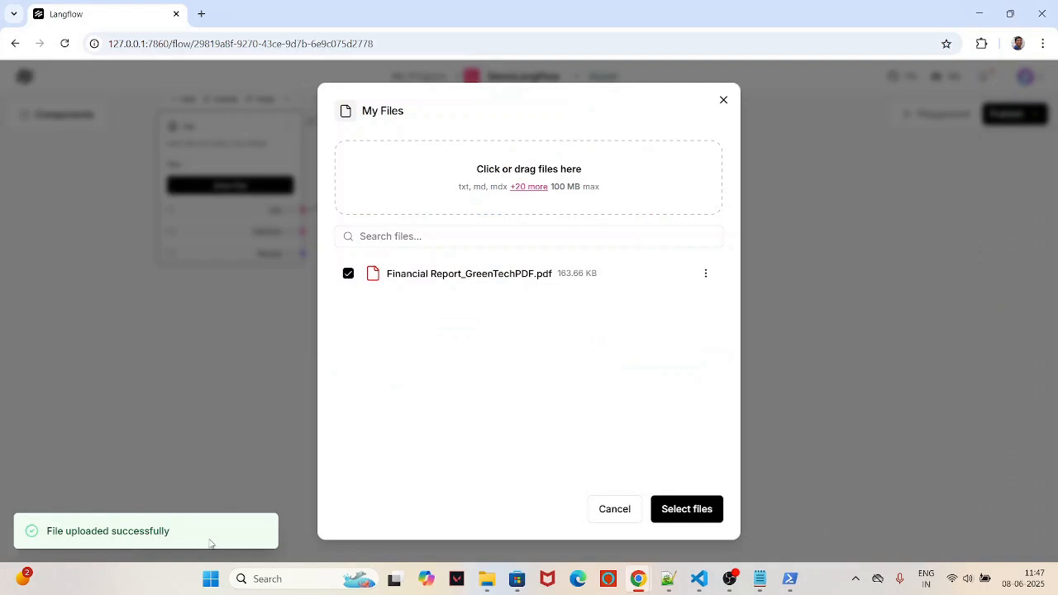
left_click(690, 508)
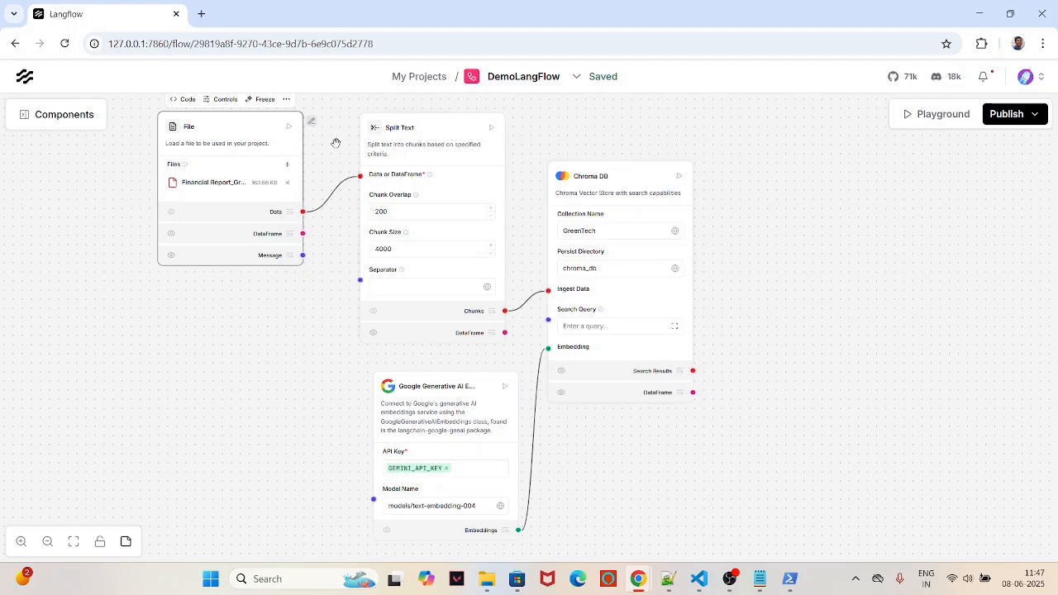
Step: Build the ingestion flow through Chroma DB until it reports a successful build
left_click(679, 179)
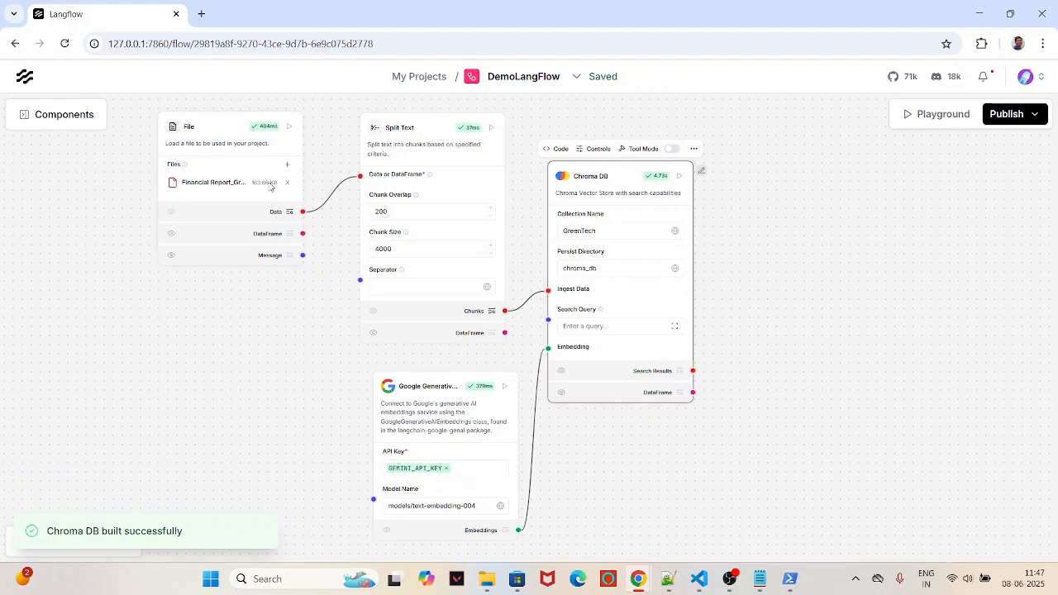
left_click_drag(231, 128, 206, 126)
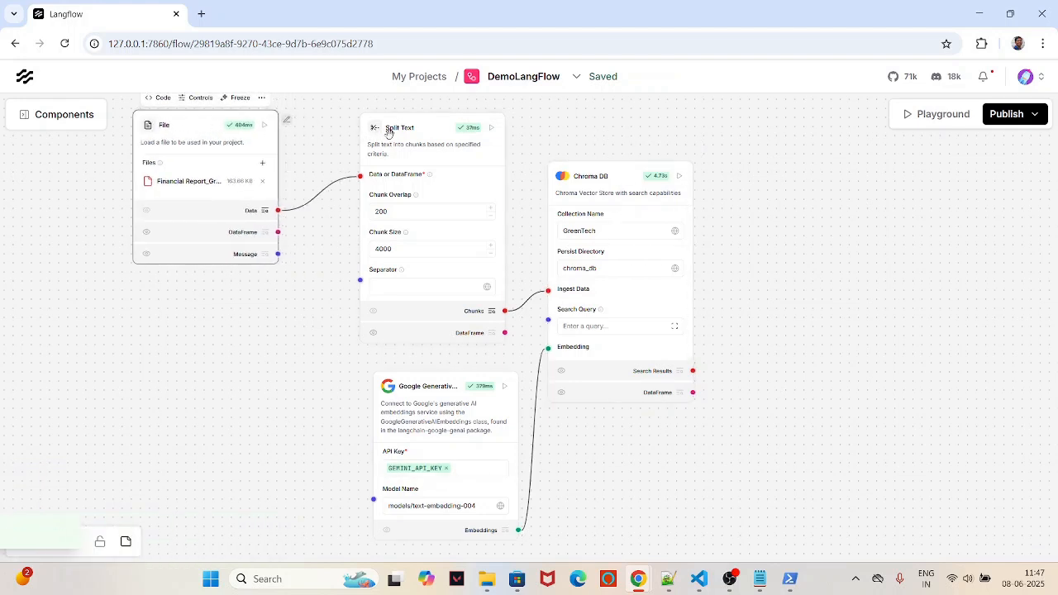
left_click_drag(388, 132, 349, 128)
Step: Search components for 'input' and place a Chat Input component at the top right
left_click(54, 115)
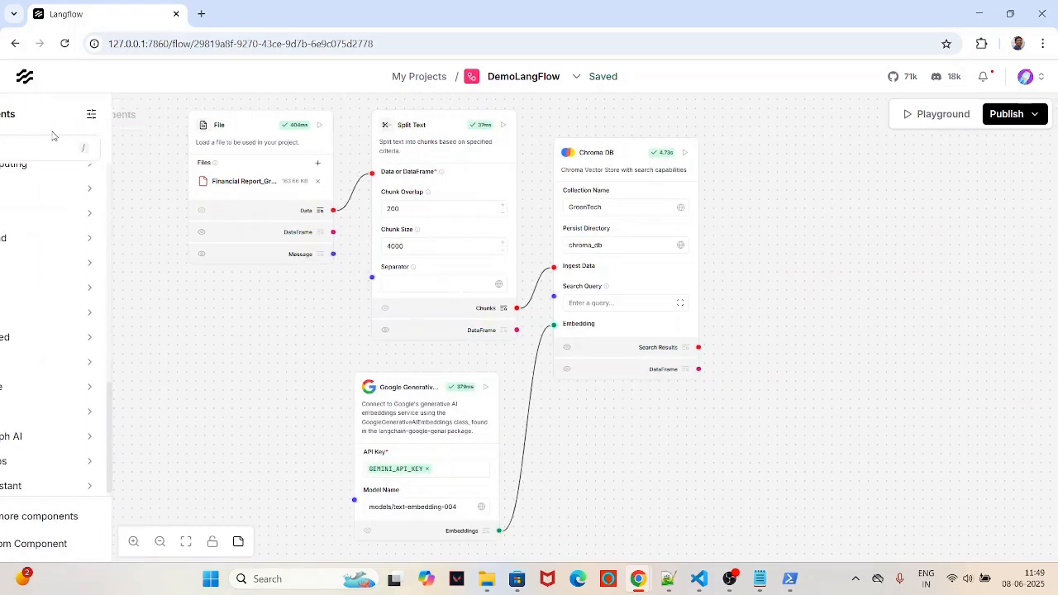
left_click(69, 148)
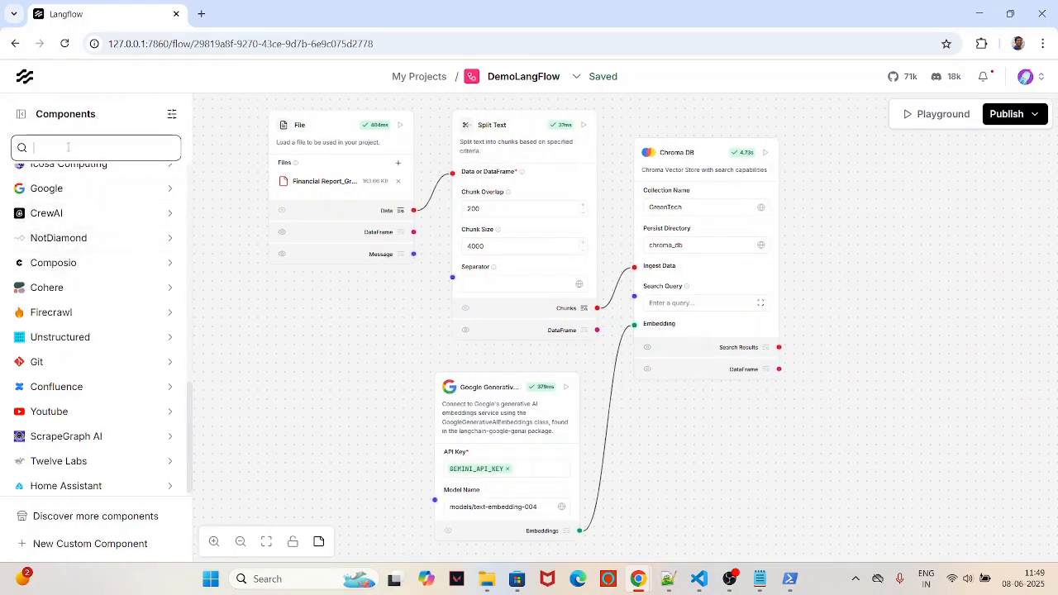
type("input")
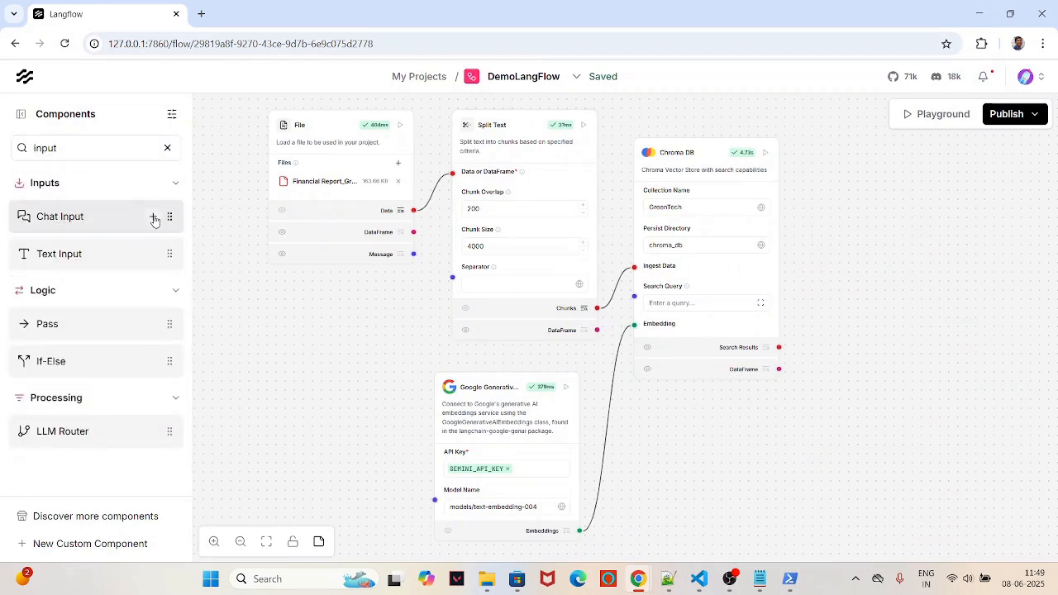
left_click_drag(154, 220, 881, 224)
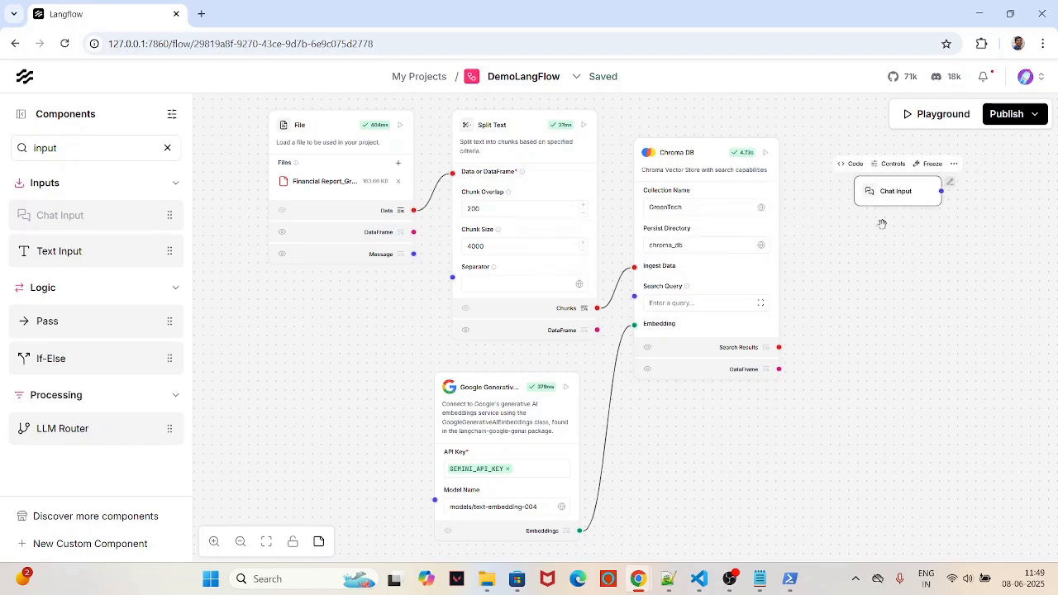
left_click_drag(813, 356, 453, 325)
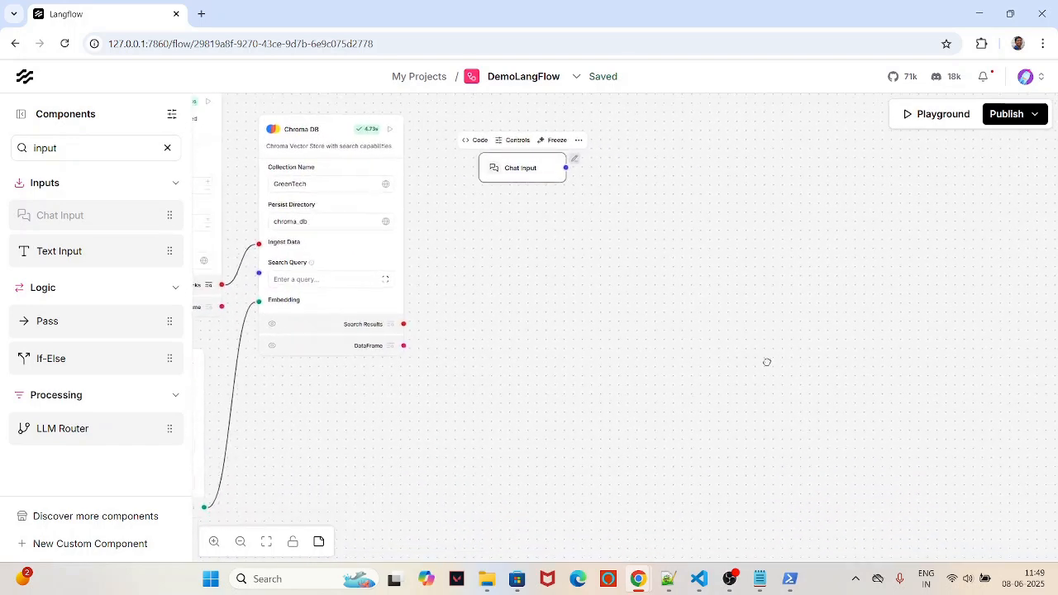
left_click_drag(767, 362, 718, 338)
Step: Search for 'Prompt' and place a Prompt component to the right of Chat Input
left_click(62, 149)
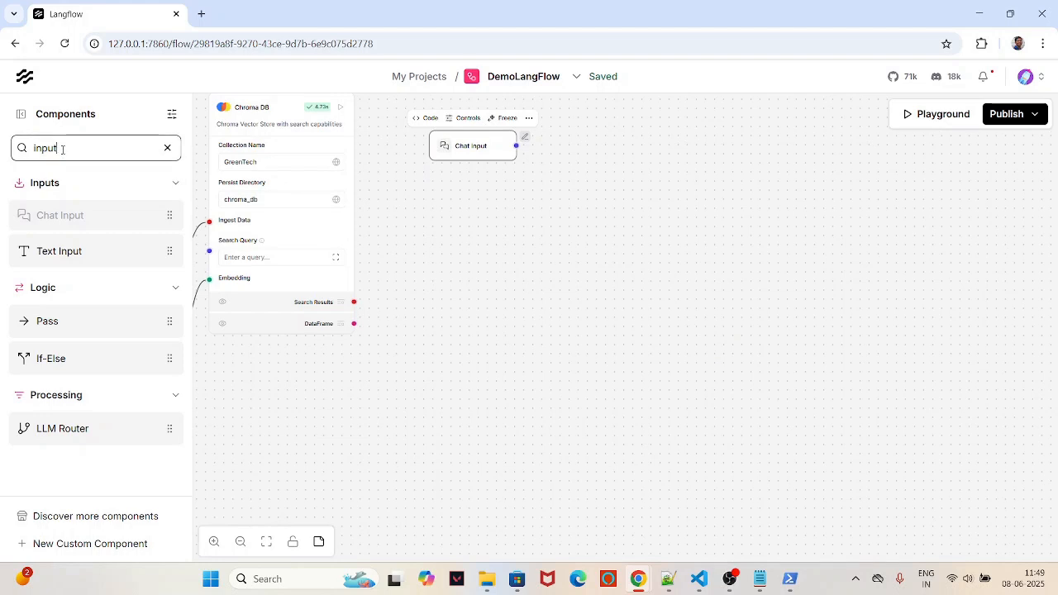
double_click(62, 150)
key("BackSpace")
type("Prompt")
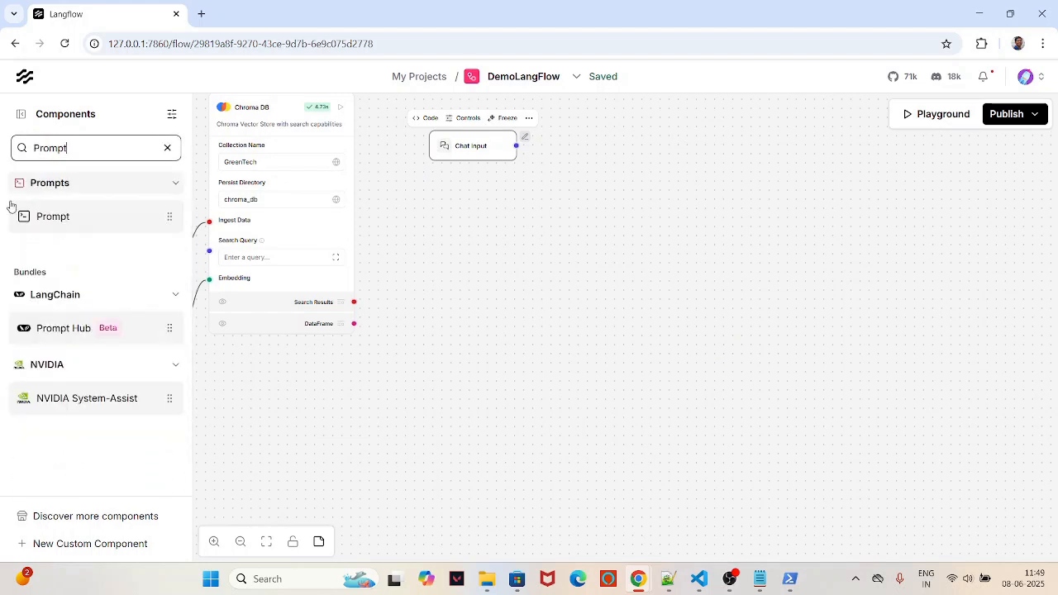
left_click_drag(59, 218, 593, 137)
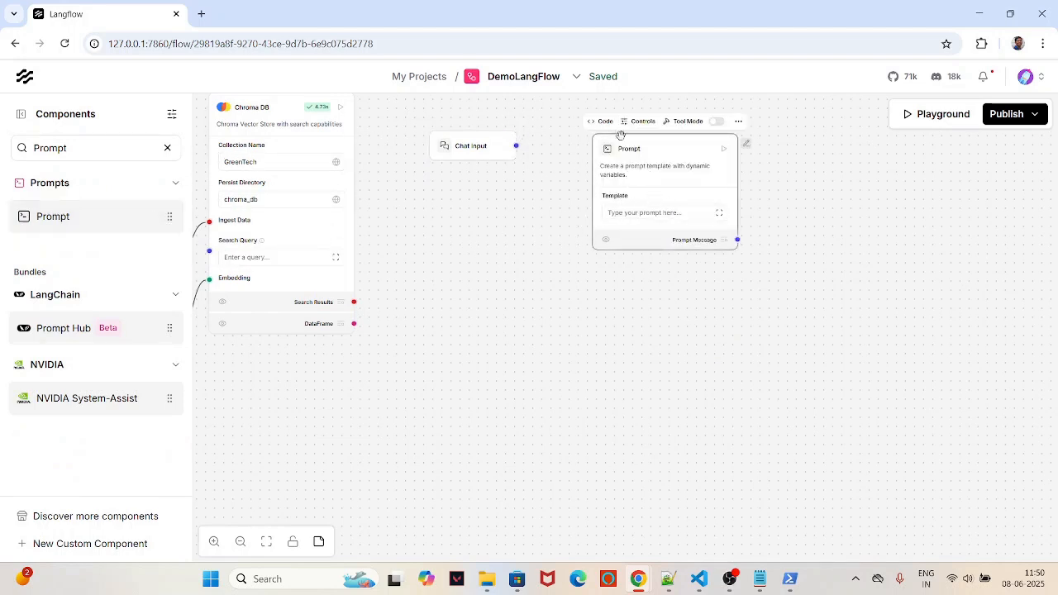
left_click_drag(657, 146, 628, 144)
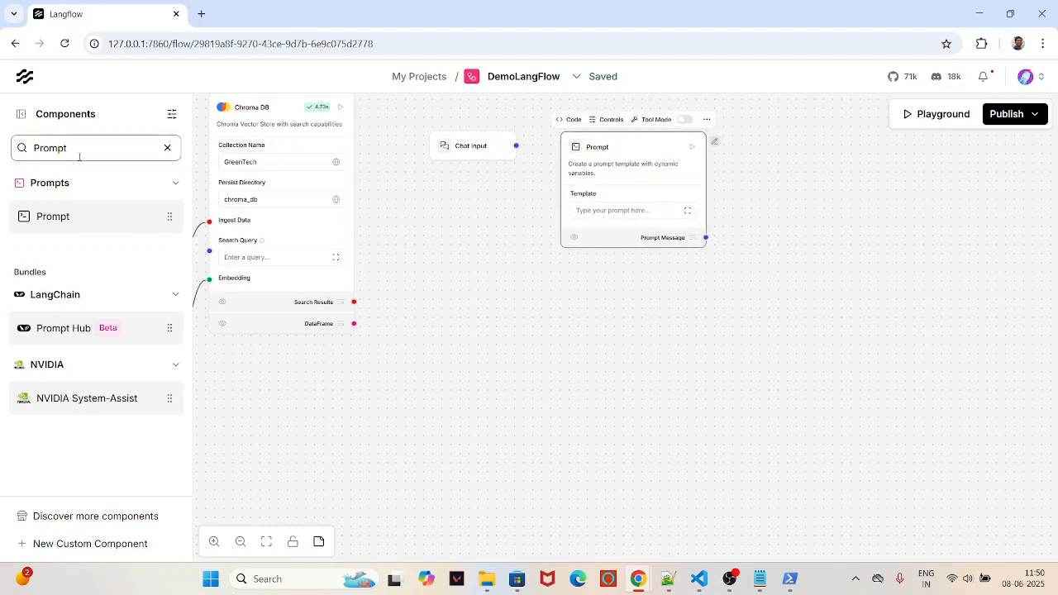
double_click(74, 150)
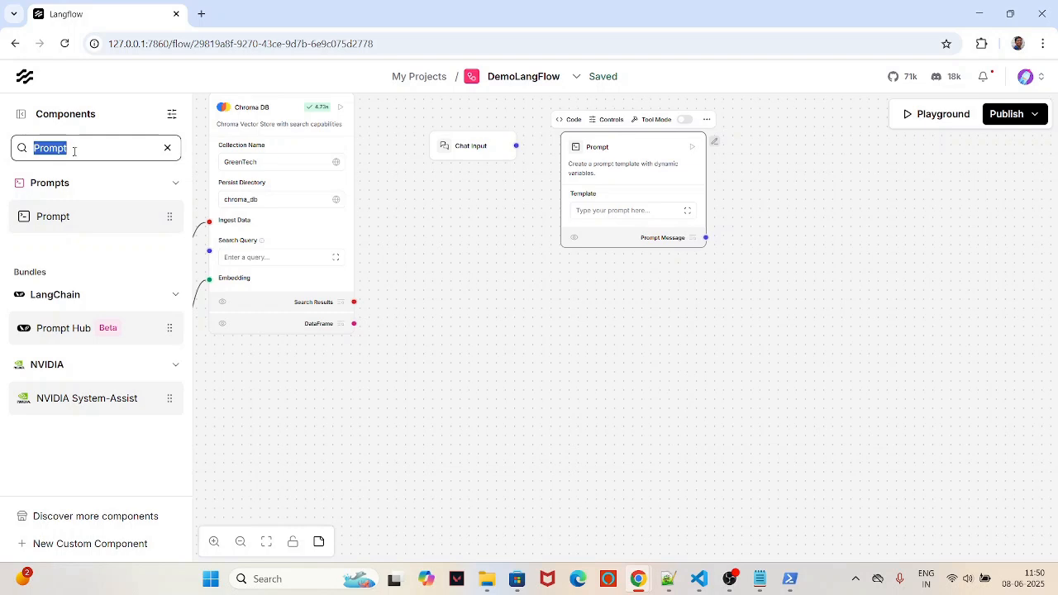
Step: Add an Agent component and a Chat Output component to its right
type("Agent")
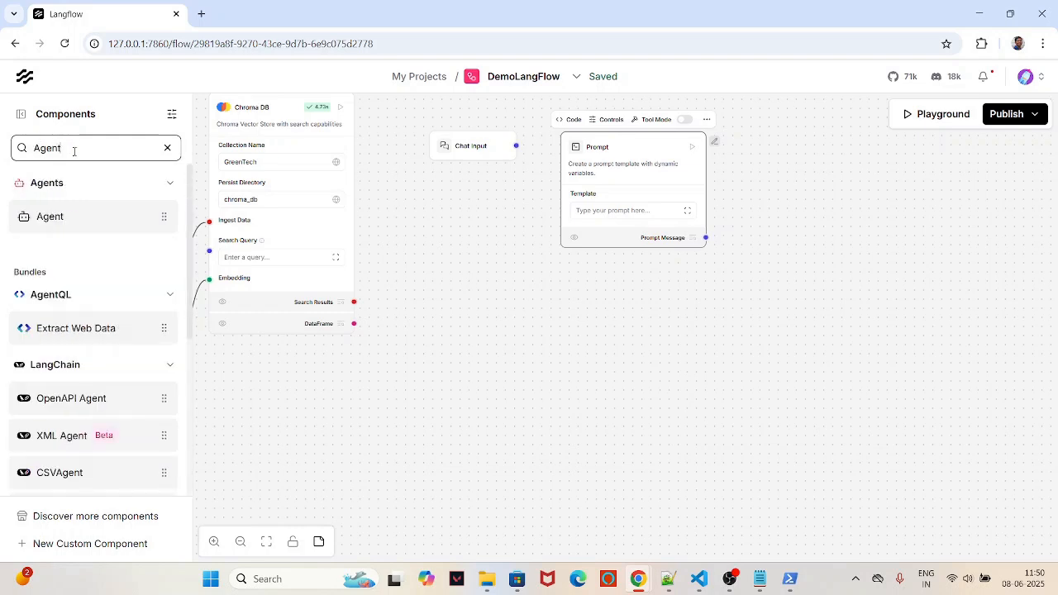
left_click_drag(50, 218, 765, 182)
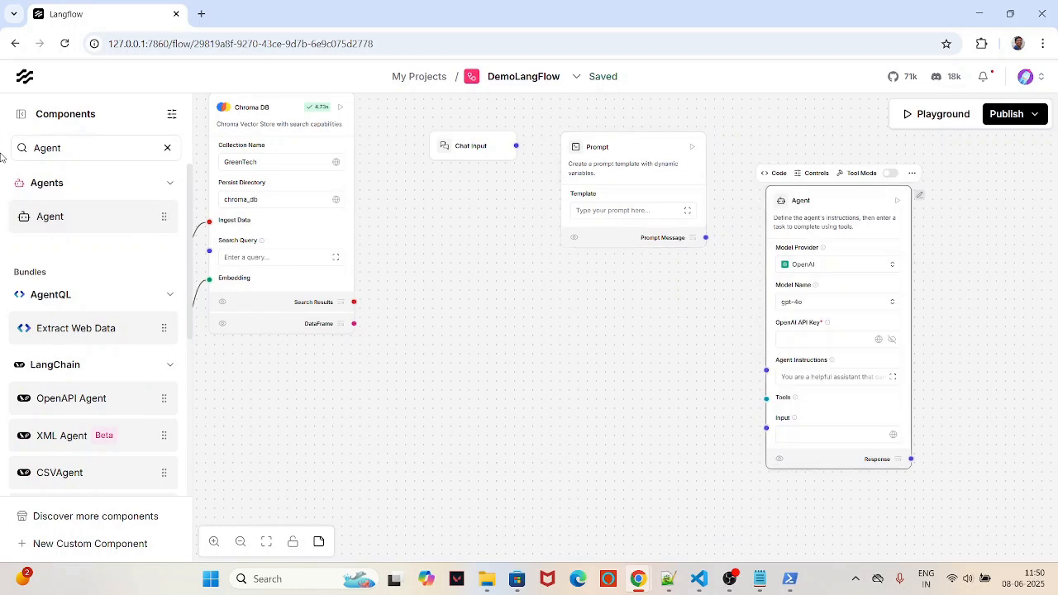
double_click(129, 146)
type("o")
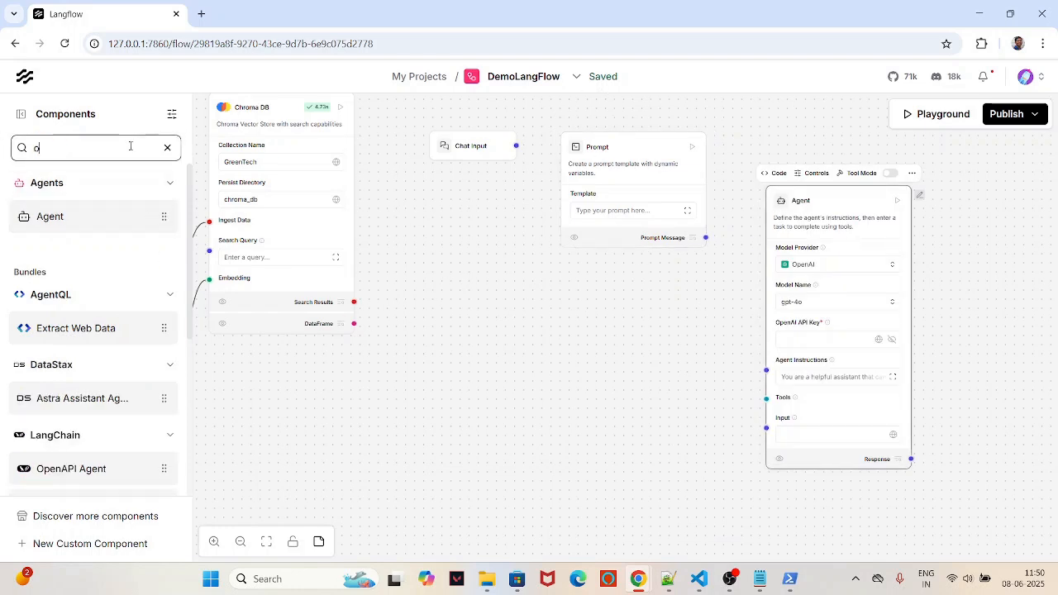
type("utput")
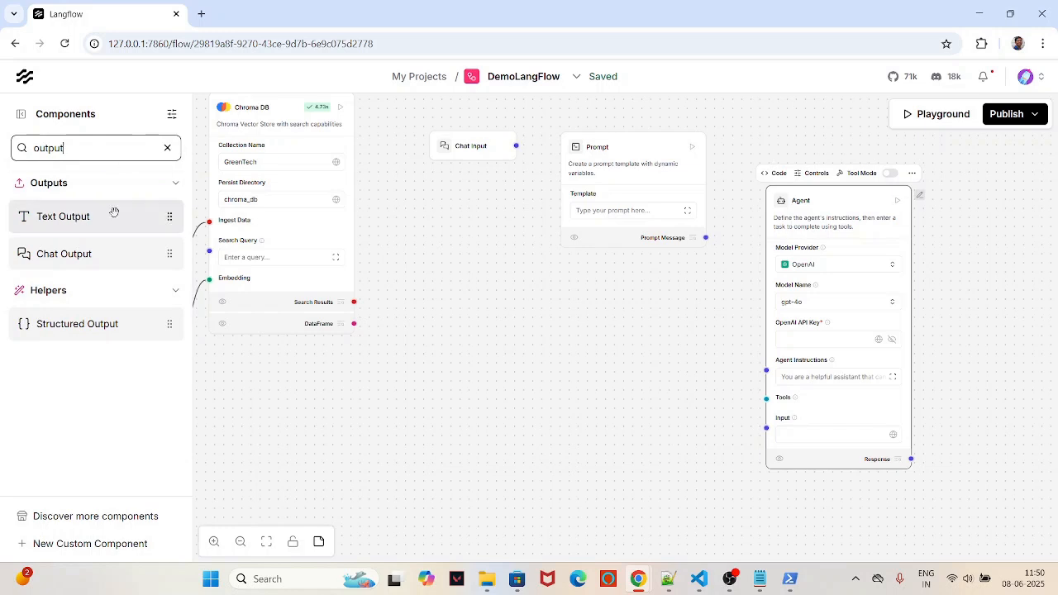
left_click_drag(83, 253, 952, 245)
Step: Clear the search, collapse the components panel, and nudge Chat Input and the Agent into place
left_click(168, 148)
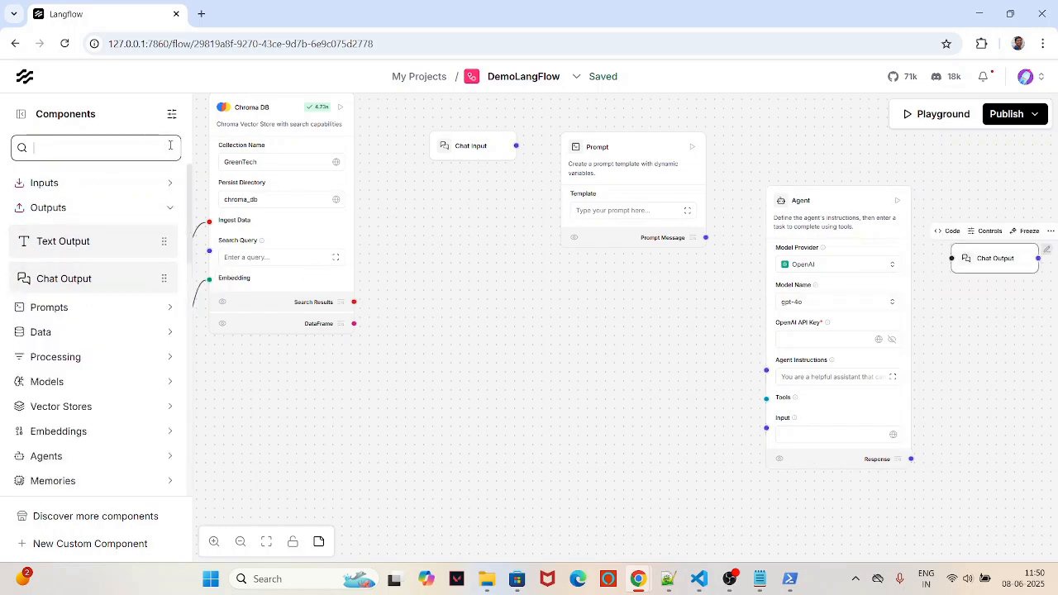
left_click(21, 118)
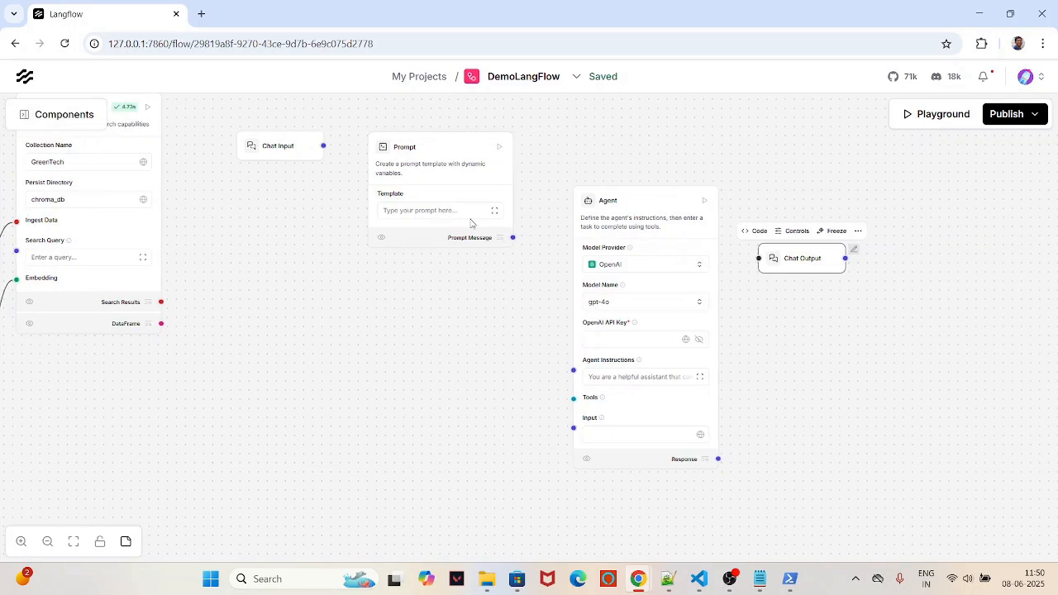
left_click(272, 141)
left_click_drag(272, 141, 307, 142)
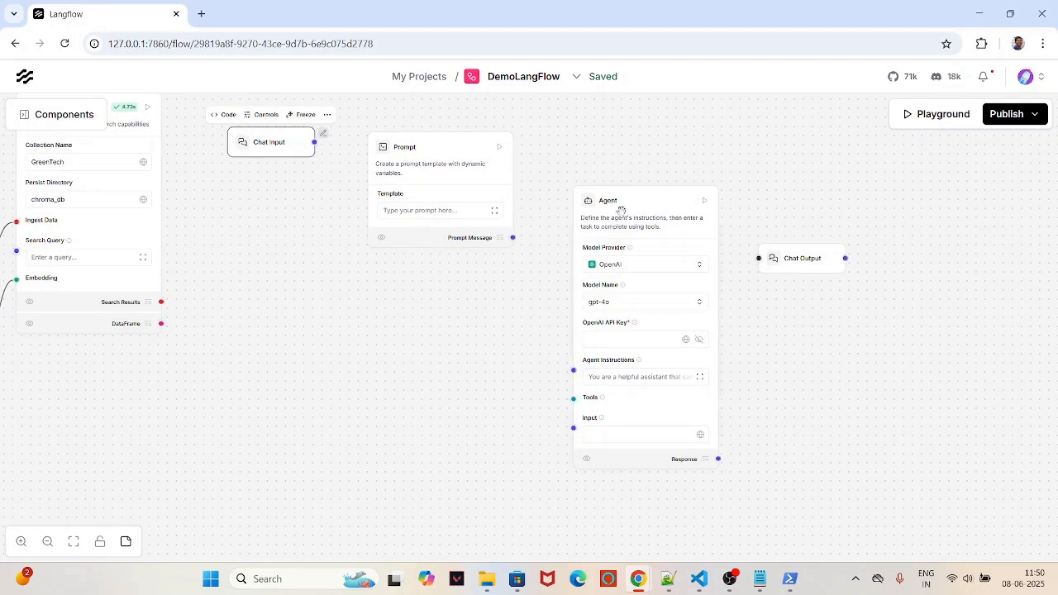
left_click_drag(621, 207, 611, 206)
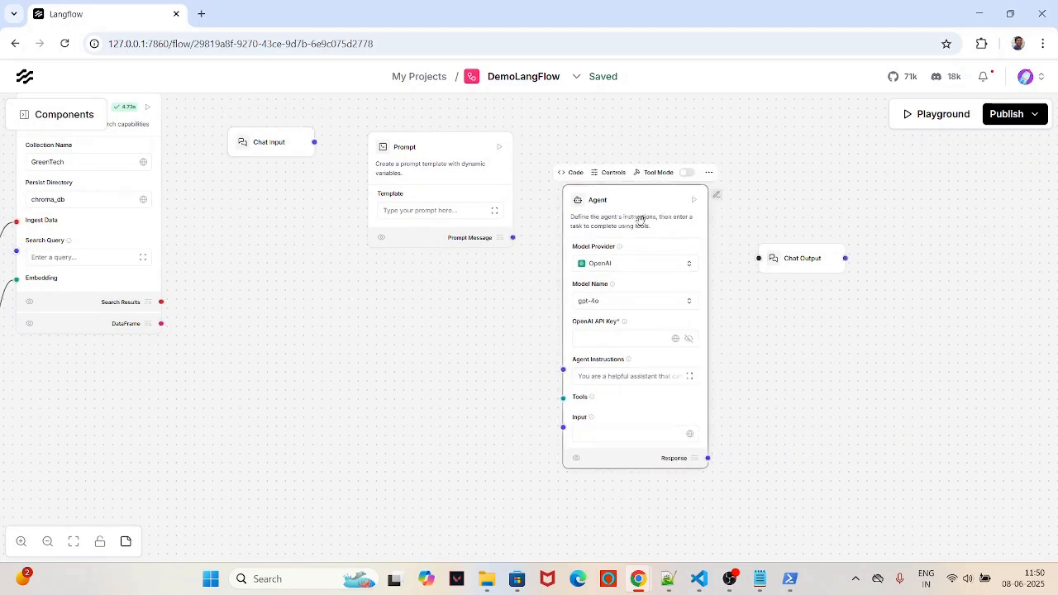
Step: Set the Agent's provider to Google Generative AI with the gemini-2.0-flash model
left_click(691, 263)
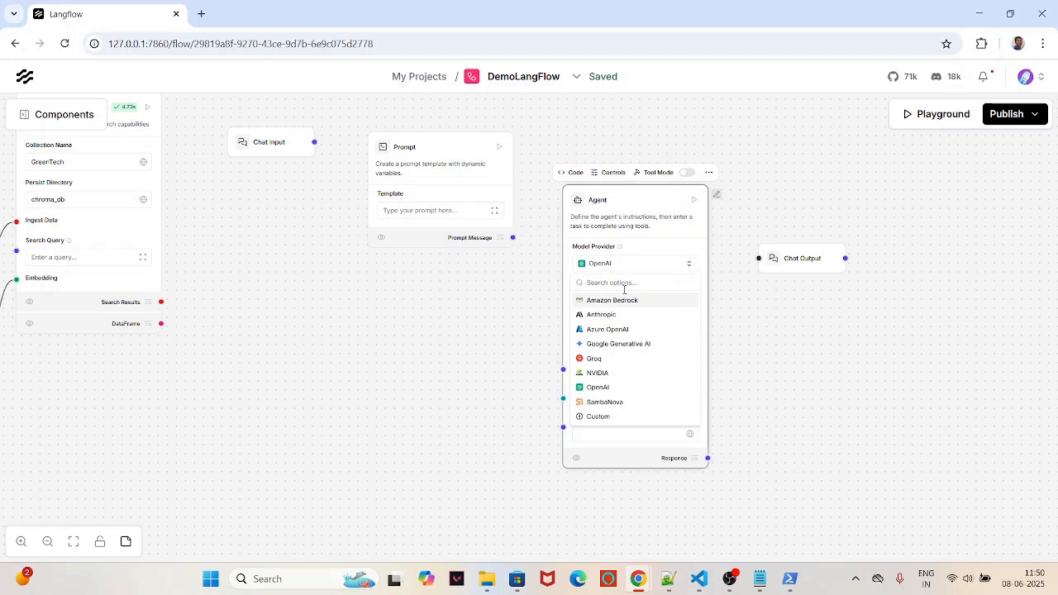
type("Gemin")
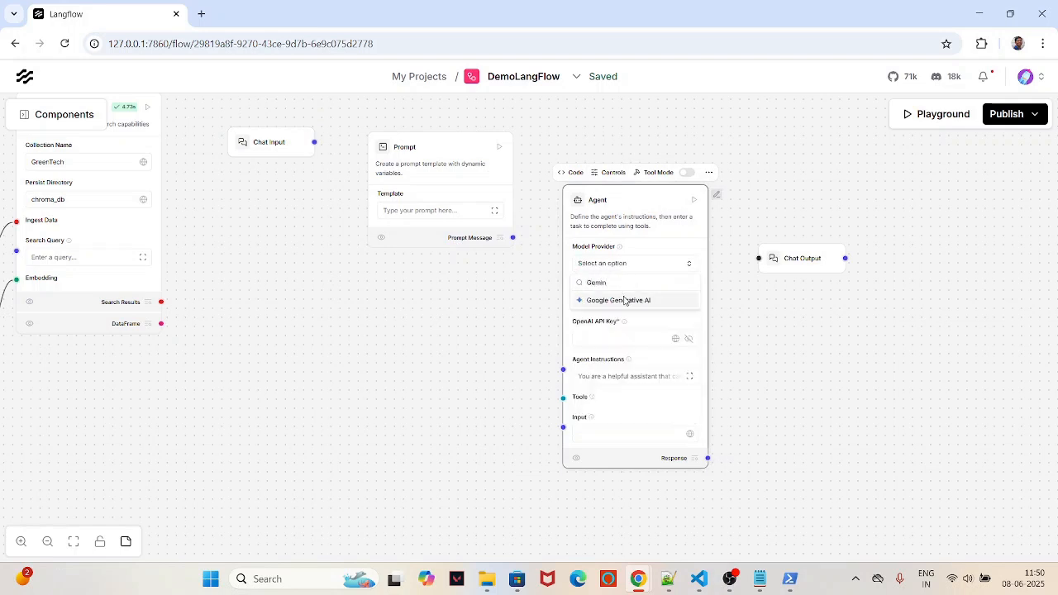
left_click(612, 301)
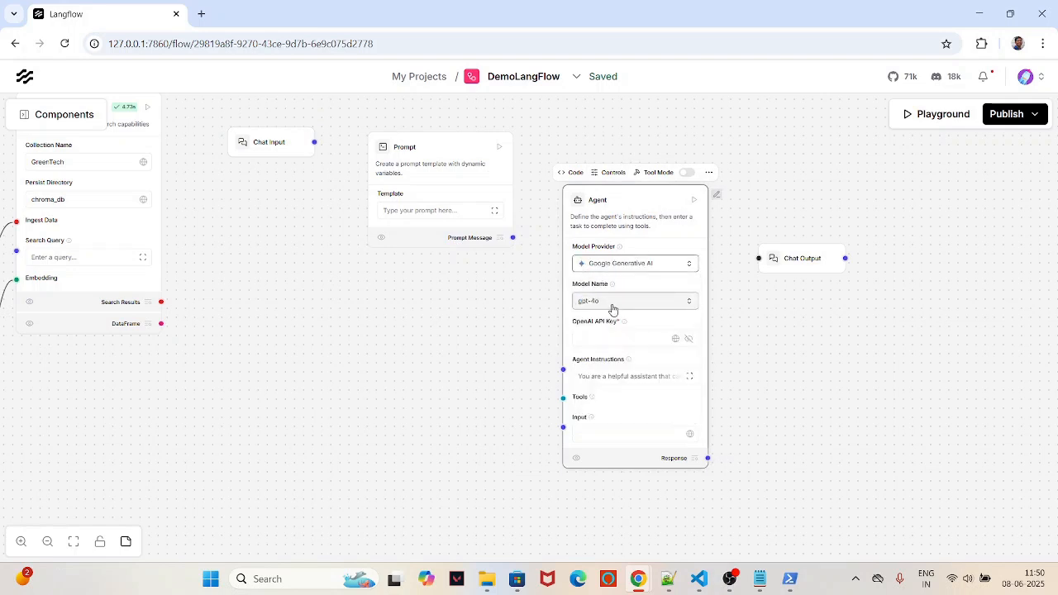
left_click(658, 304)
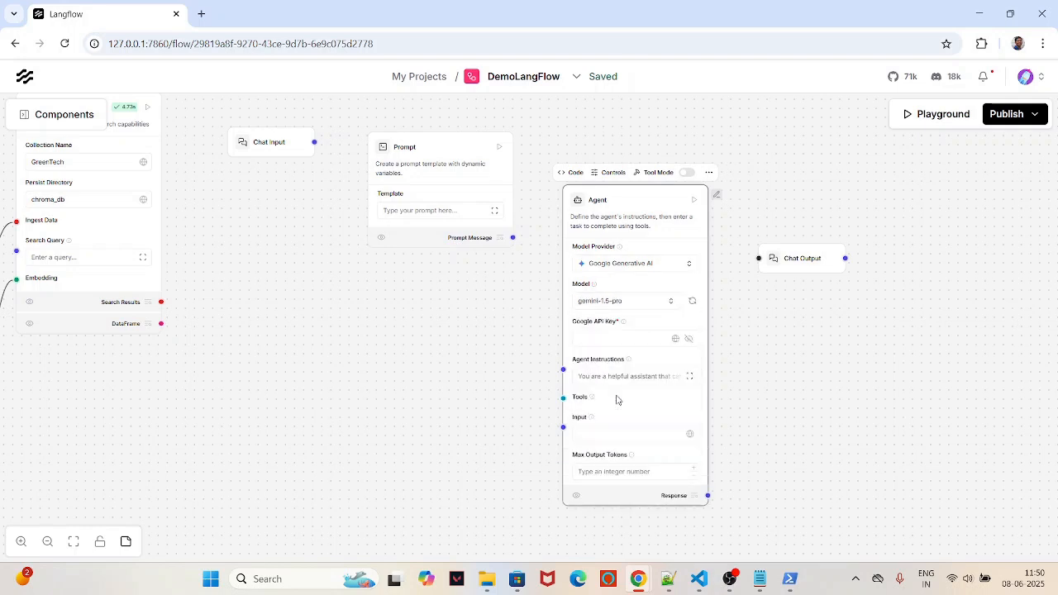
scroll(616, 400, "down", 1)
left_click(637, 313)
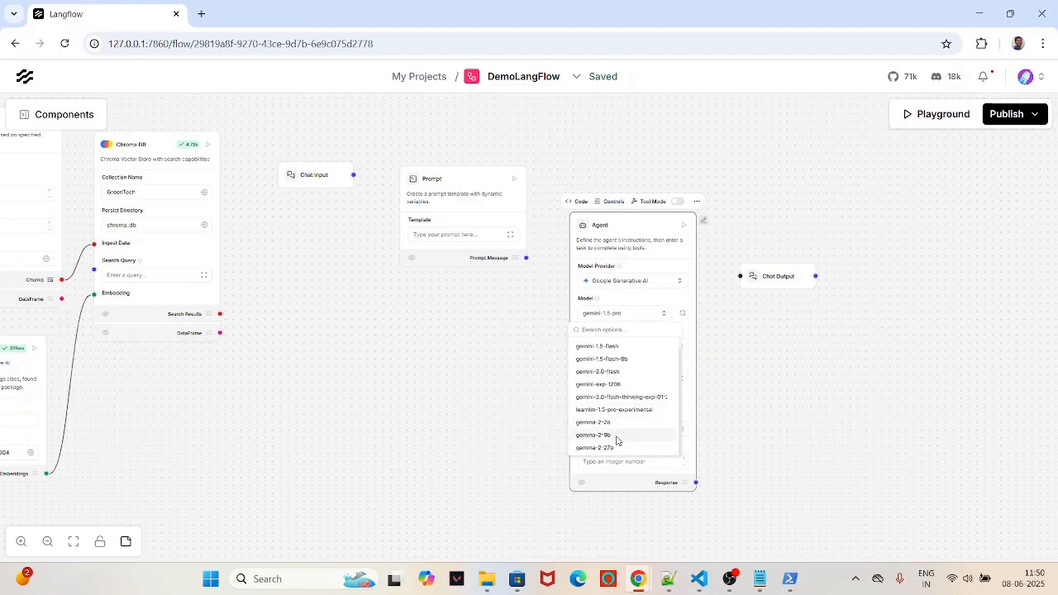
scroll(607, 387, "down", 1)
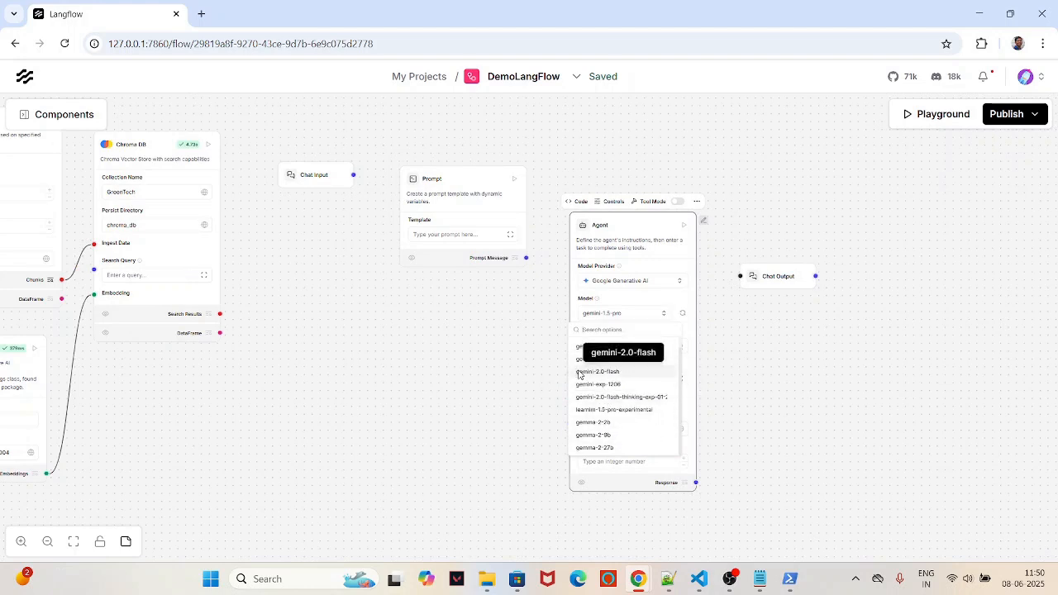
left_click(592, 371)
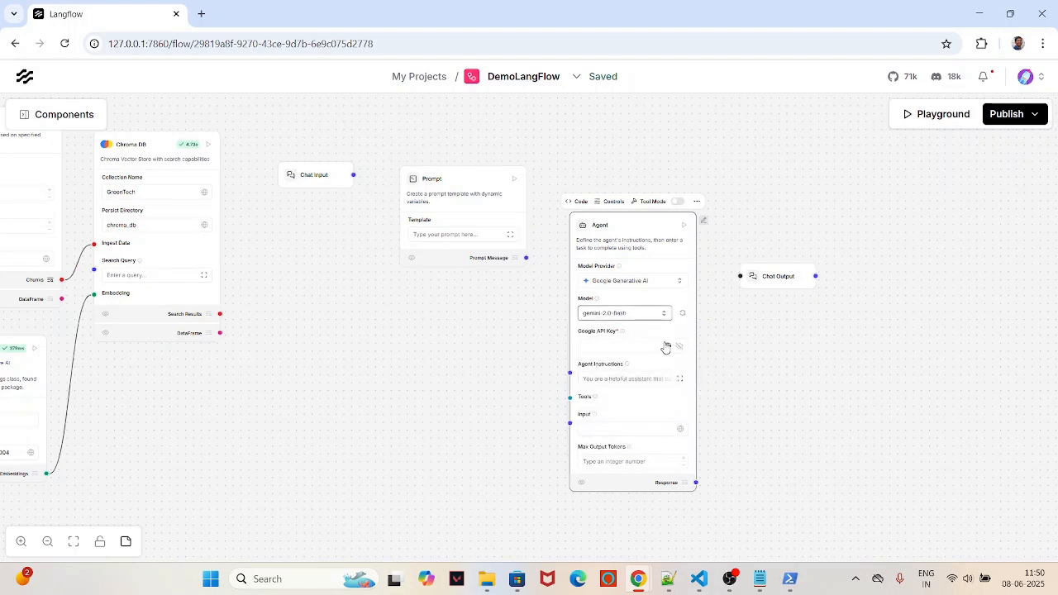
Step: Use the GEMINI_API_KEY global variable as the Agent's Google API key
left_click(667, 347)
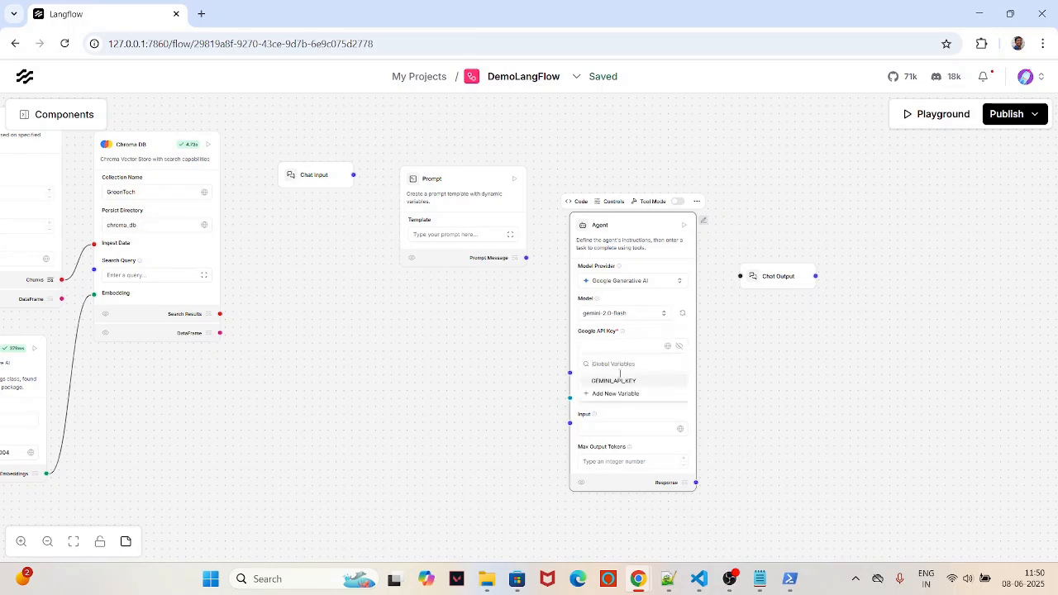
left_click(597, 379)
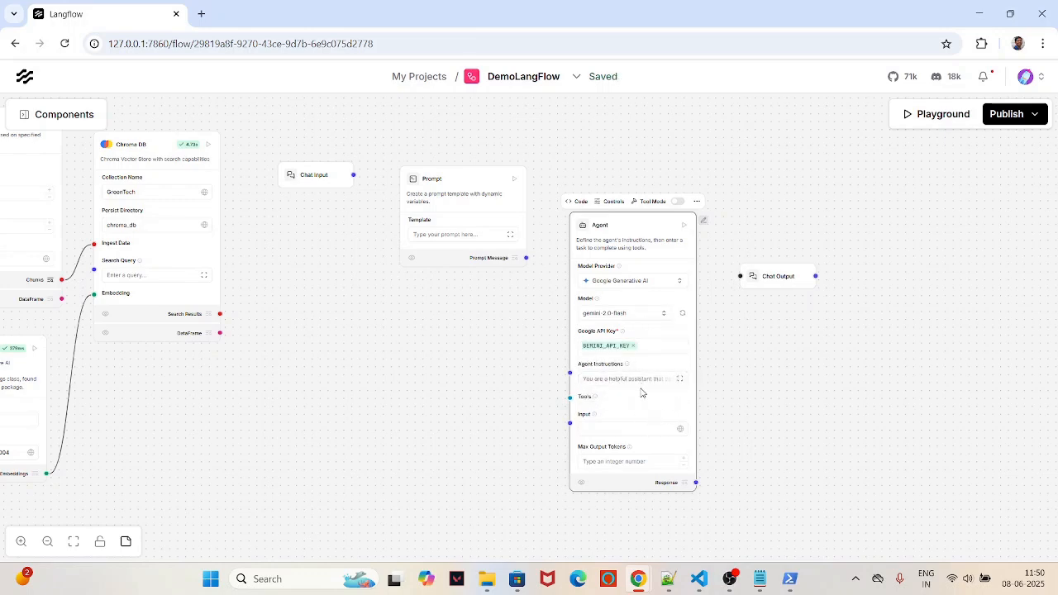
scroll(642, 395, "up", 3)
scroll(642, 394, "up", 1)
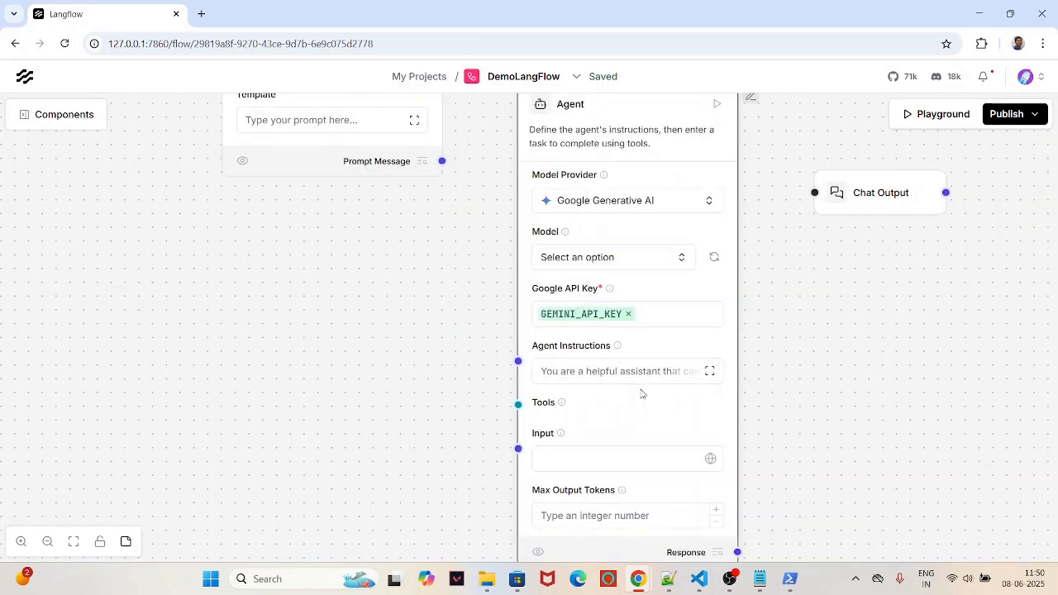
scroll(642, 394, "down", 1)
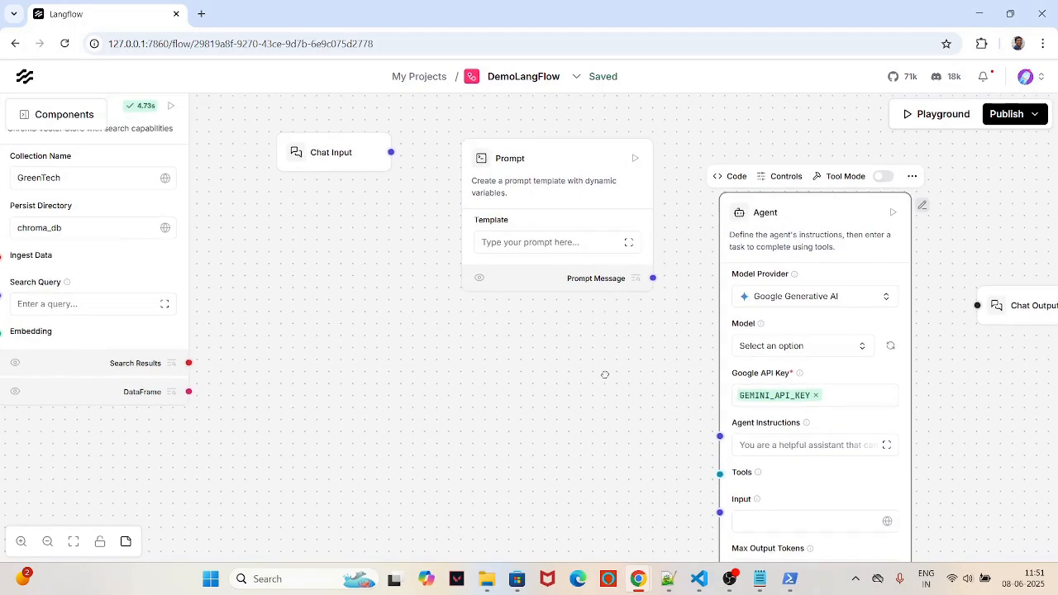
left_click_drag(604, 374, 567, 351)
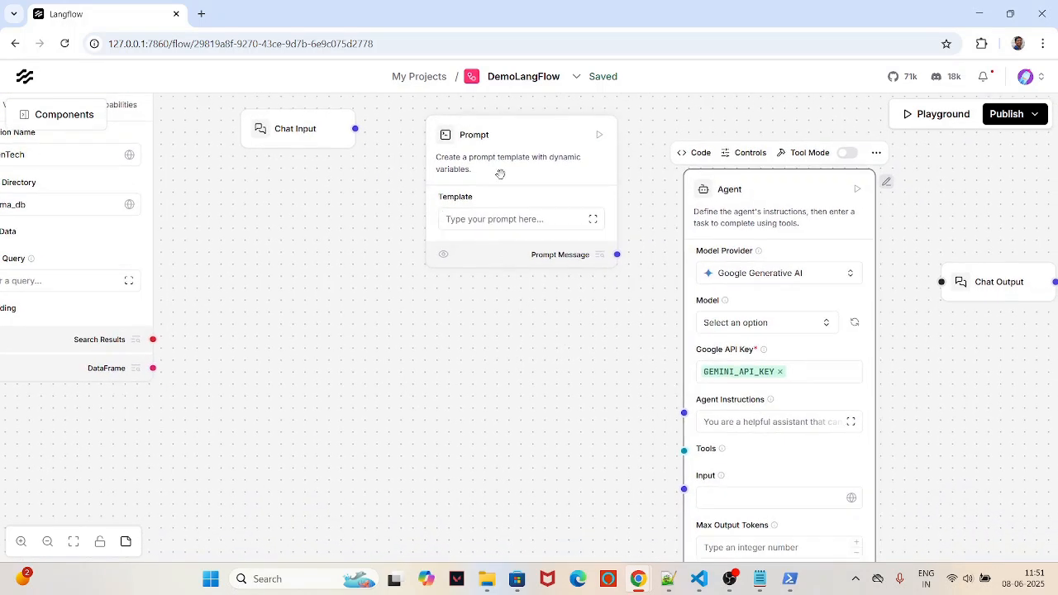
Step: Paste the RAG prompt using {question} and {results} into the Prompt template and Check & Save it
left_click(471, 221)
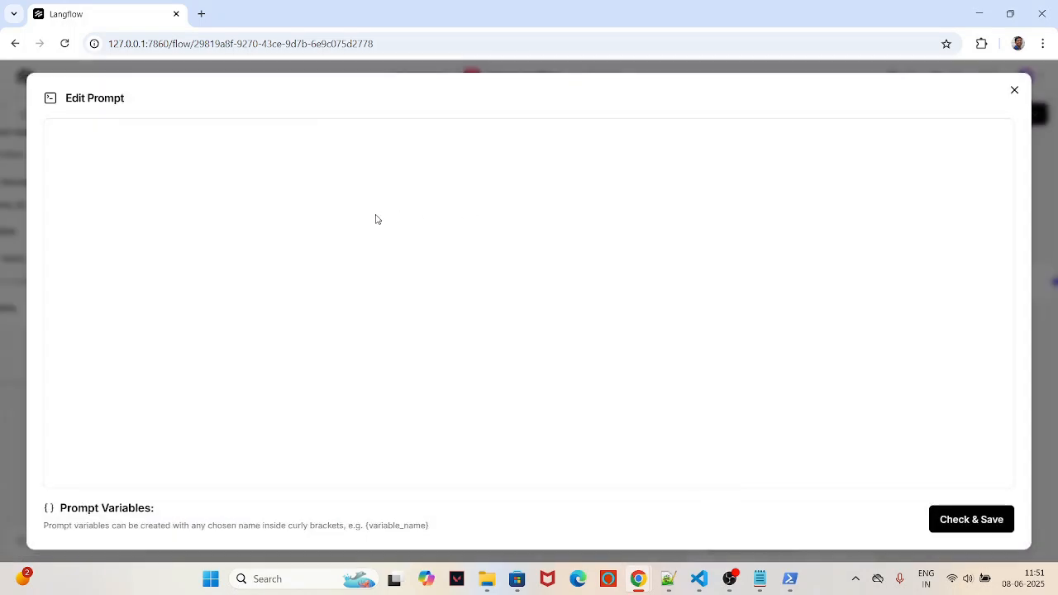
type("Your primary goal is to accurately answer user questions by utilising the information from the company database. Use Retrieval Augmented Generation RAG to fetch and present the most relevant data  Question: {question} In your response, incorporate the following relevant data points {results}")
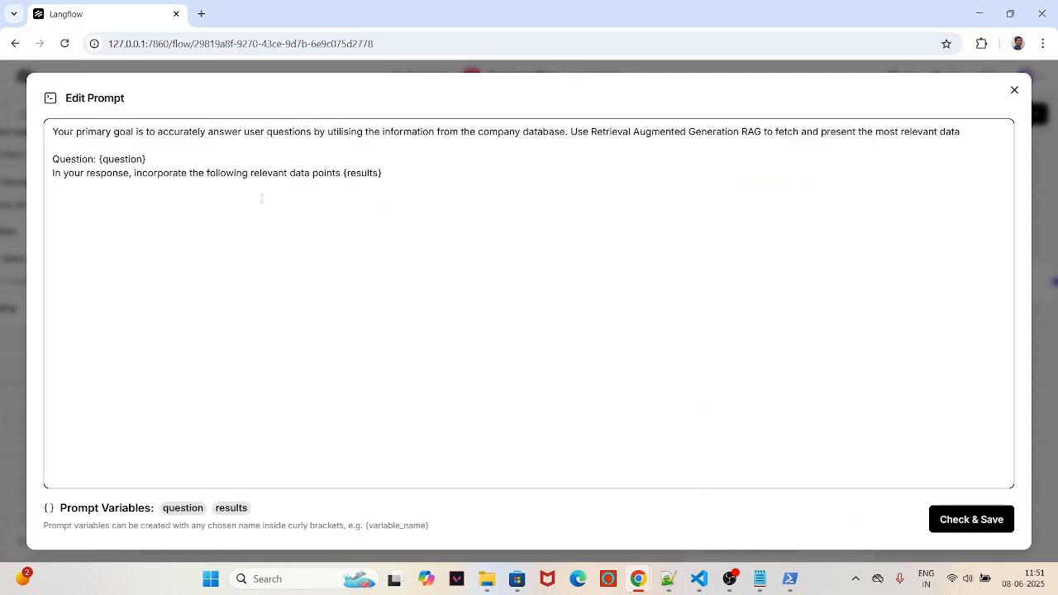
left_click_drag(89, 129, 954, 131)
left_click_drag(51, 158, 147, 161)
left_click_drag(61, 173, 343, 172)
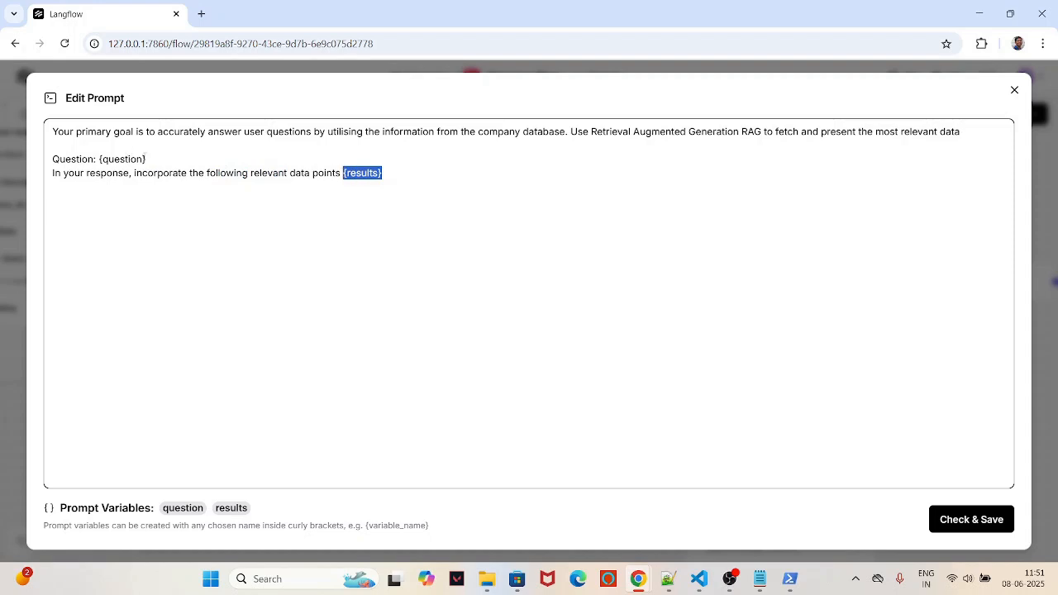
left_click_drag(147, 159, 98, 159)
left_click(300, 229)
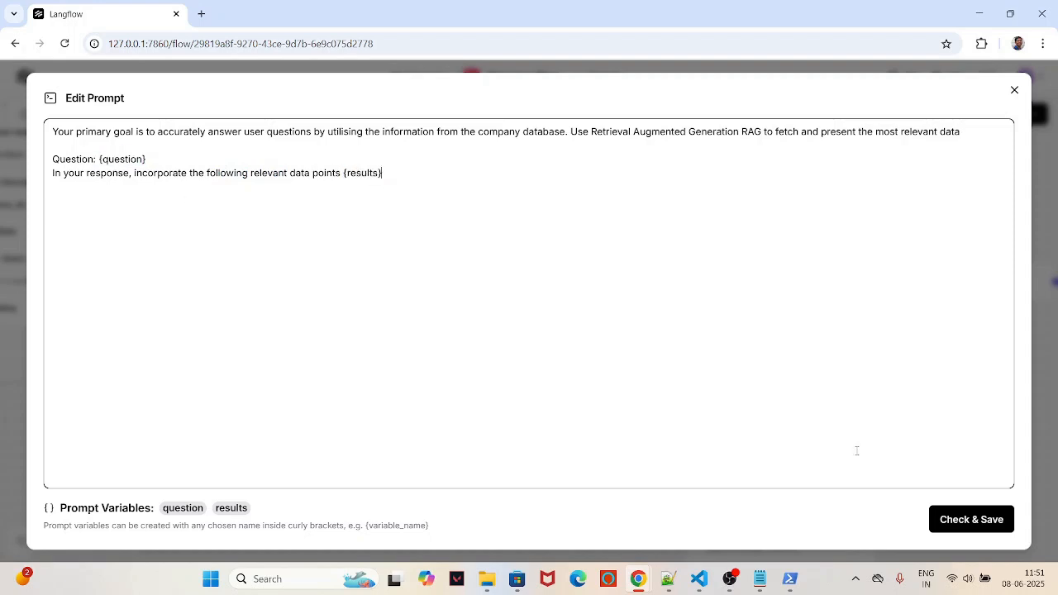
left_click(995, 532)
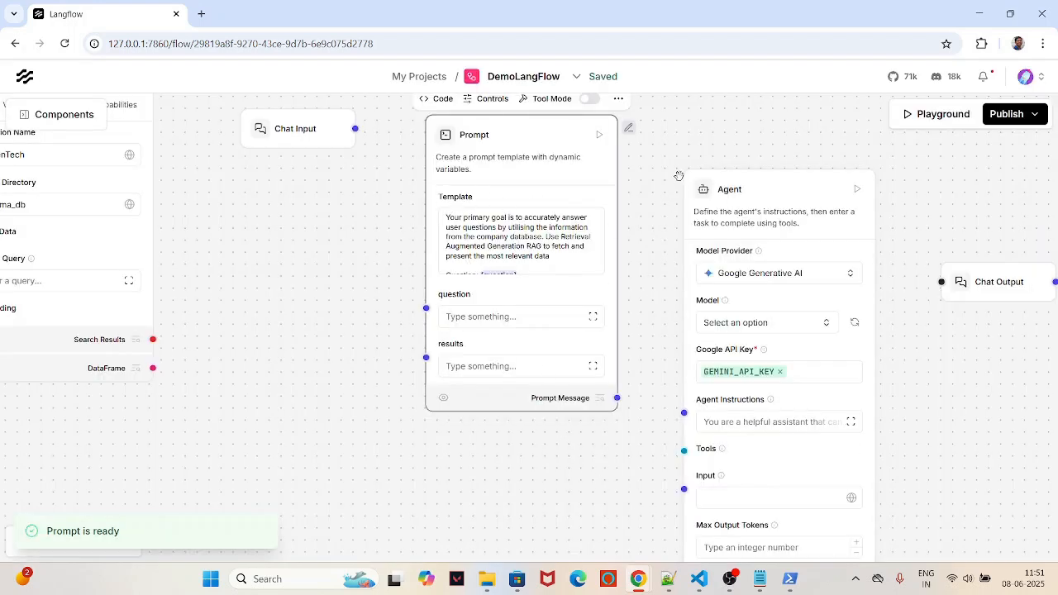
Step: Connect Chat Input to the Prompt's question and the Agent's Response to Chat Output
left_click_drag(656, 150, 680, 135)
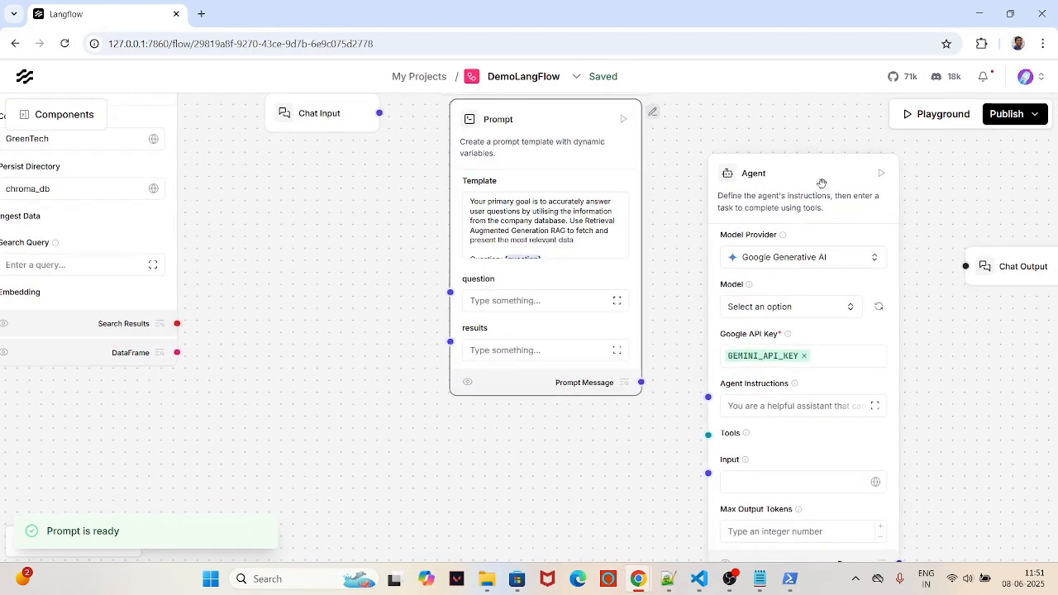
left_click_drag(822, 182, 824, 160)
left_click_drag(1022, 265, 996, 279)
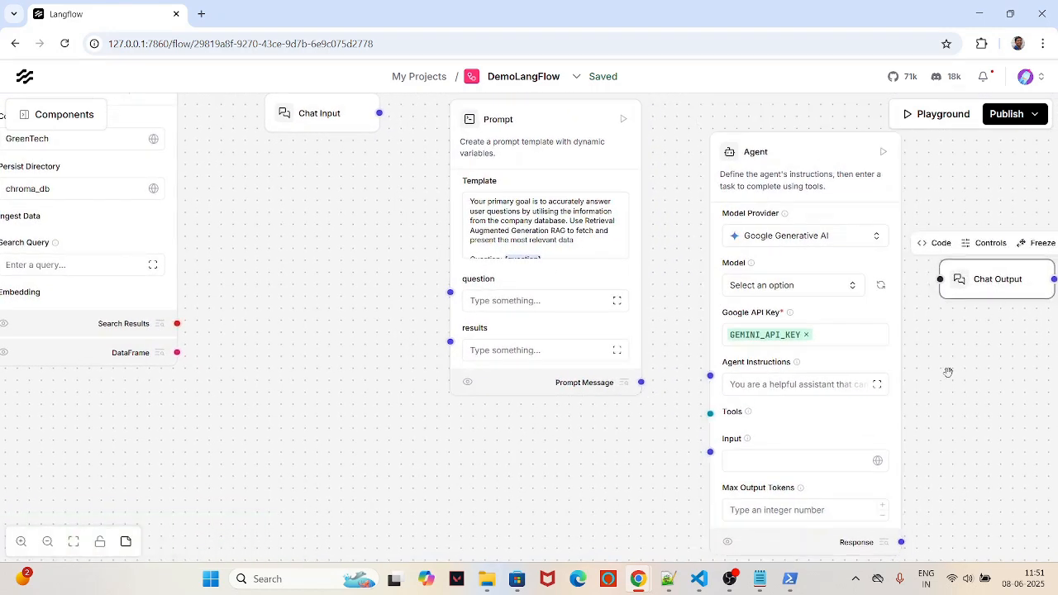
left_click_drag(380, 113, 449, 300)
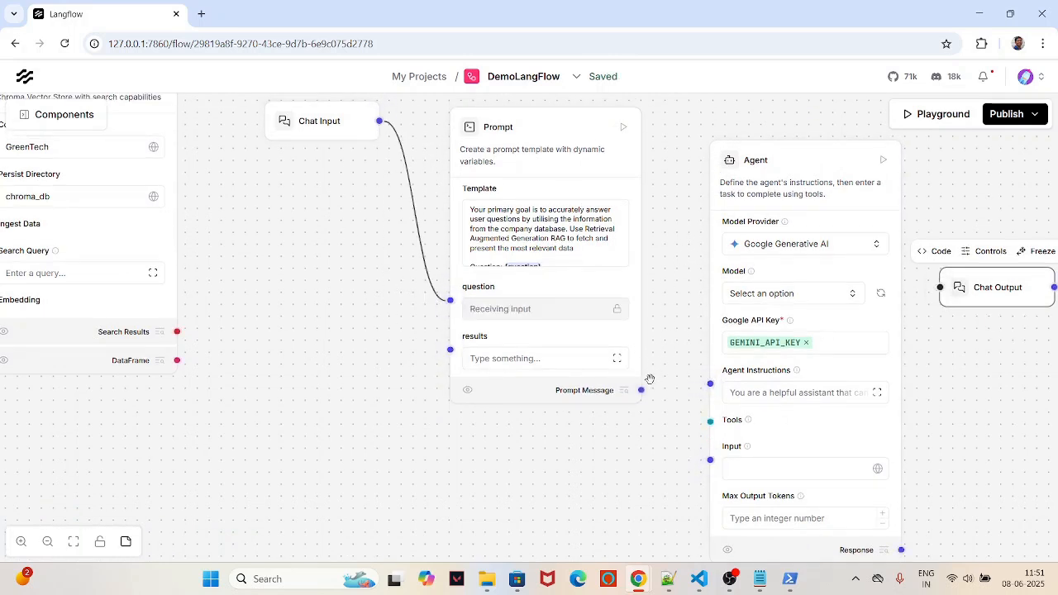
left_click_drag(901, 549, 942, 264)
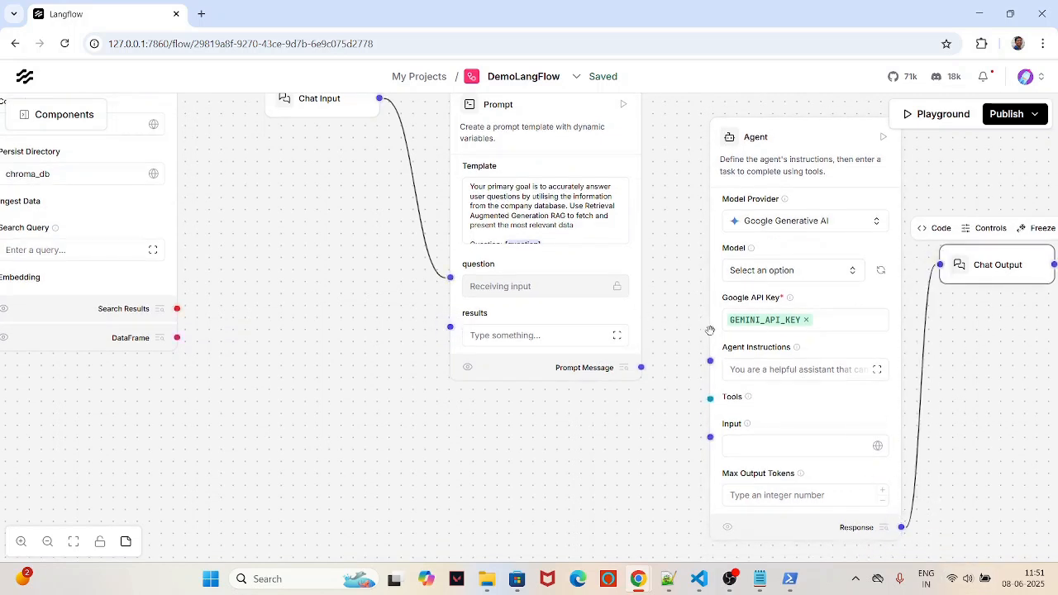
Step: Connect Prompt Message to the Agent's Instructions and tidy the Agent and Chat Output positions
left_click_drag(642, 418, 630, 424)
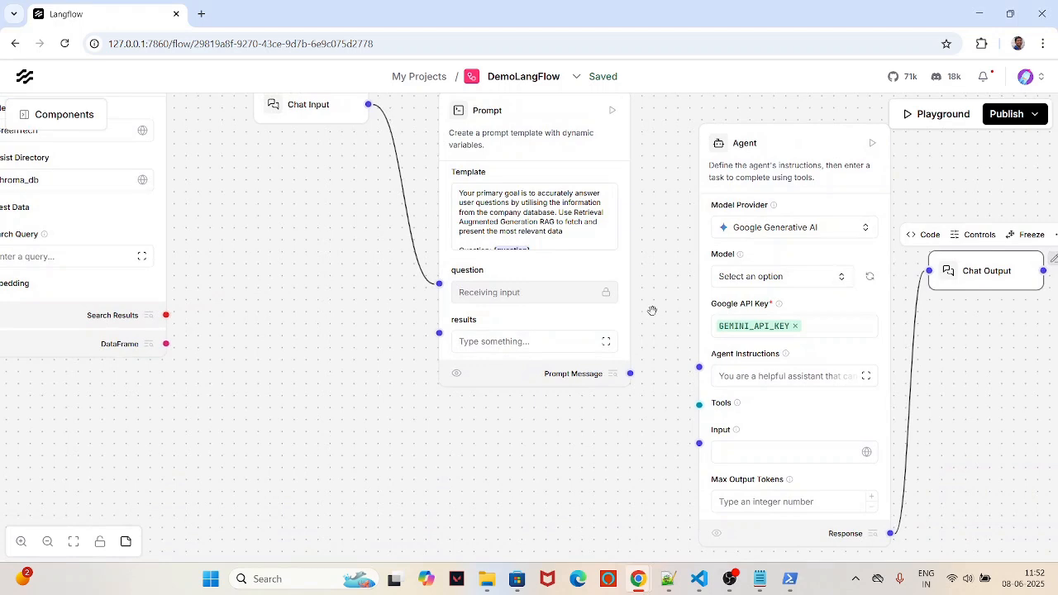
left_click_drag(630, 374, 698, 366)
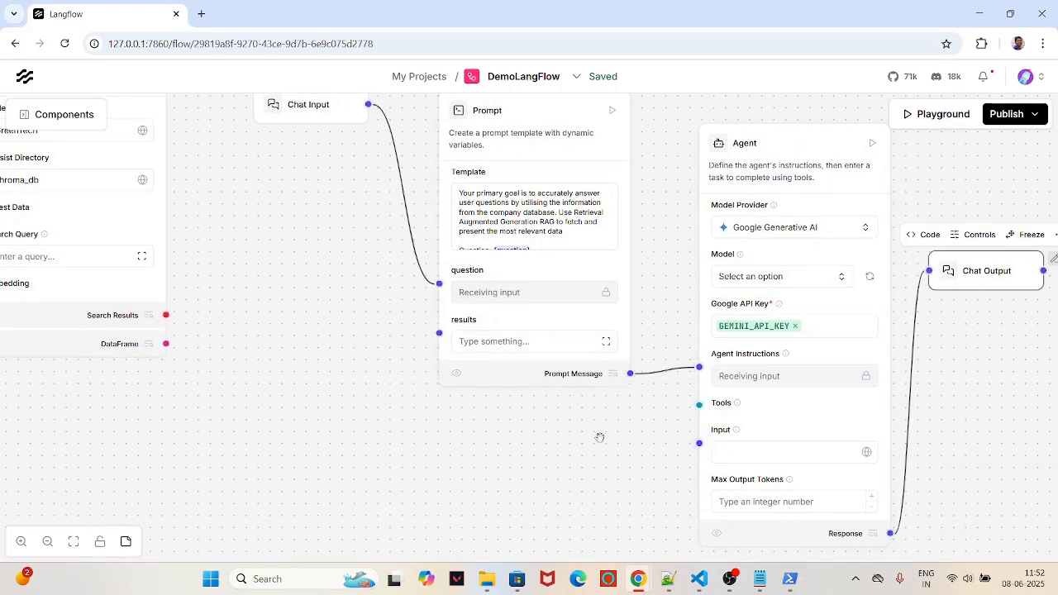
left_click_drag(599, 438, 619, 446)
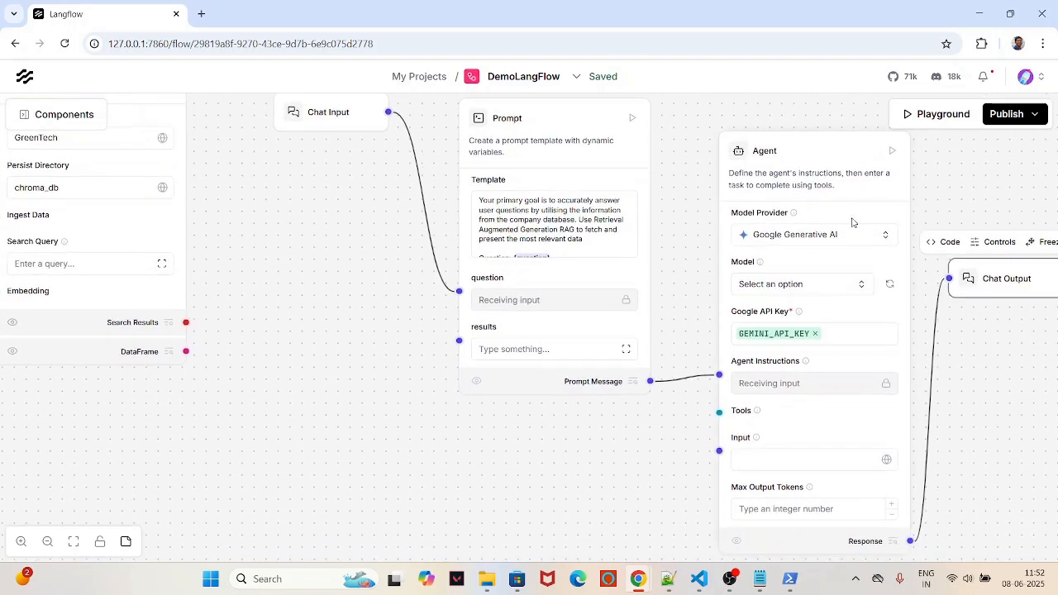
left_click_drag(801, 168, 771, 153)
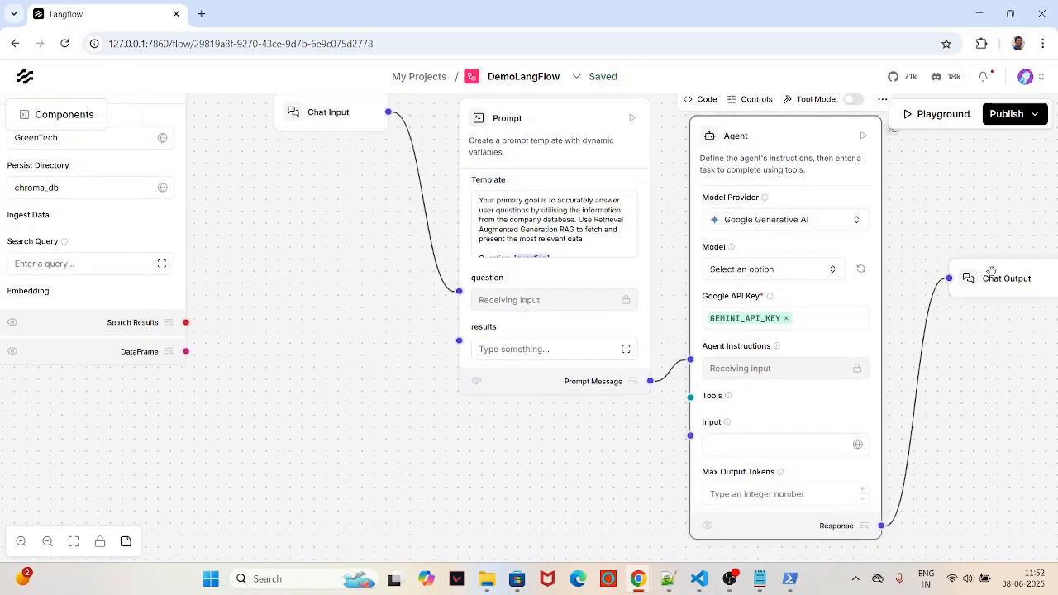
left_click_drag(991, 273, 959, 275)
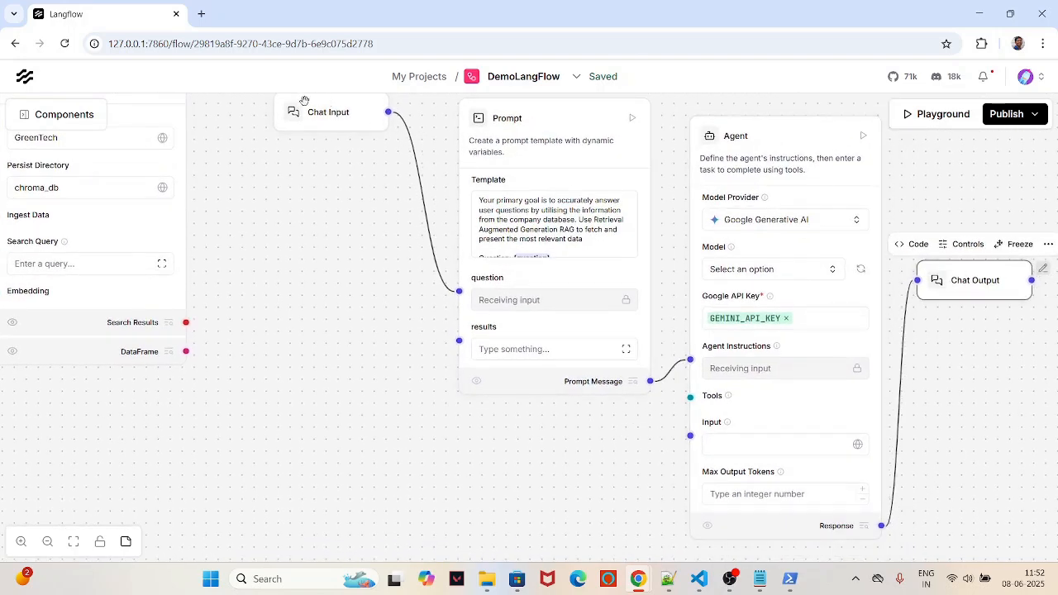
left_click(337, 114)
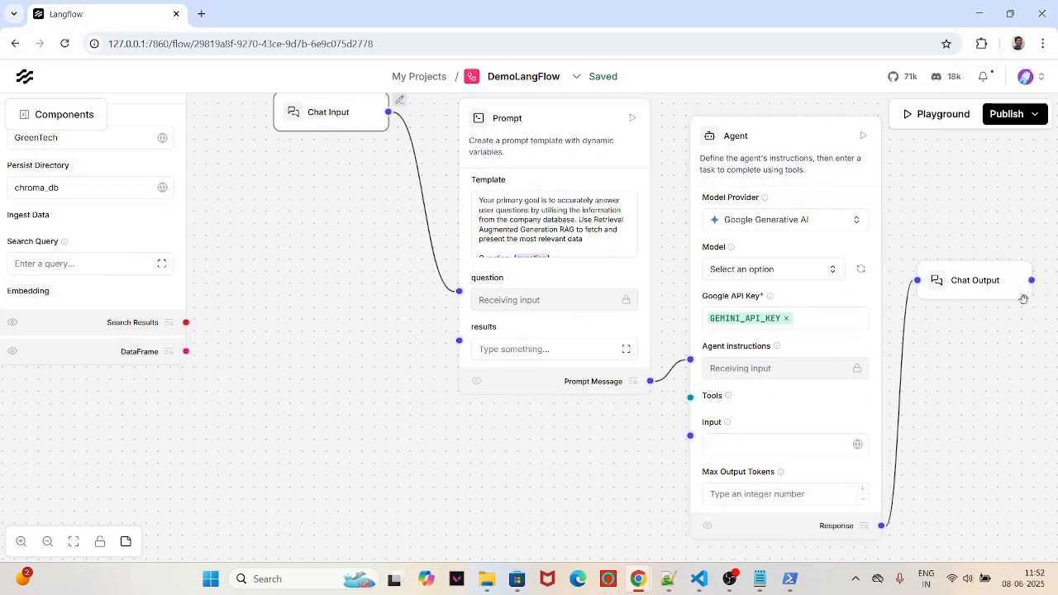
Step: Change the Agent's model from learnlm-2.0-flash-experimental to gemini-2.0-flash-lite
left_click(834, 273)
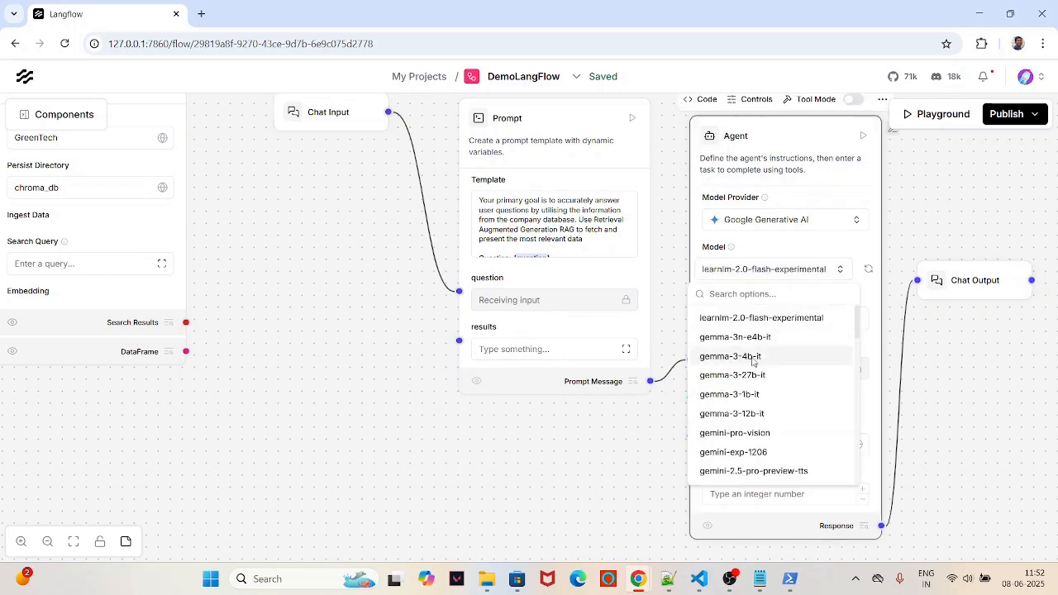
scroll(745, 355, "down", 2)
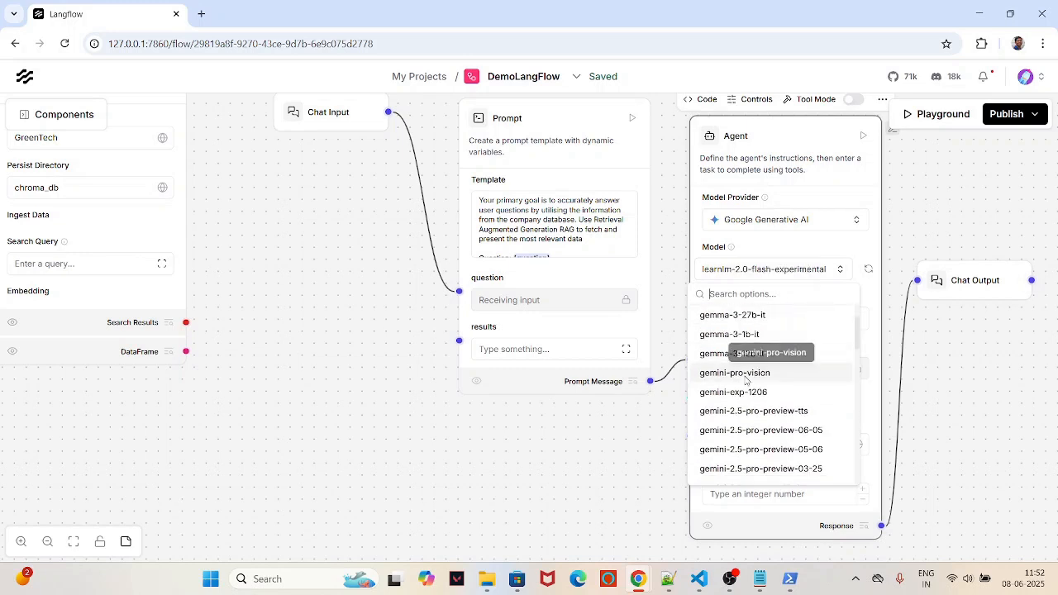
scroll(760, 396, "down", 3)
scroll(767, 404, "down", 3)
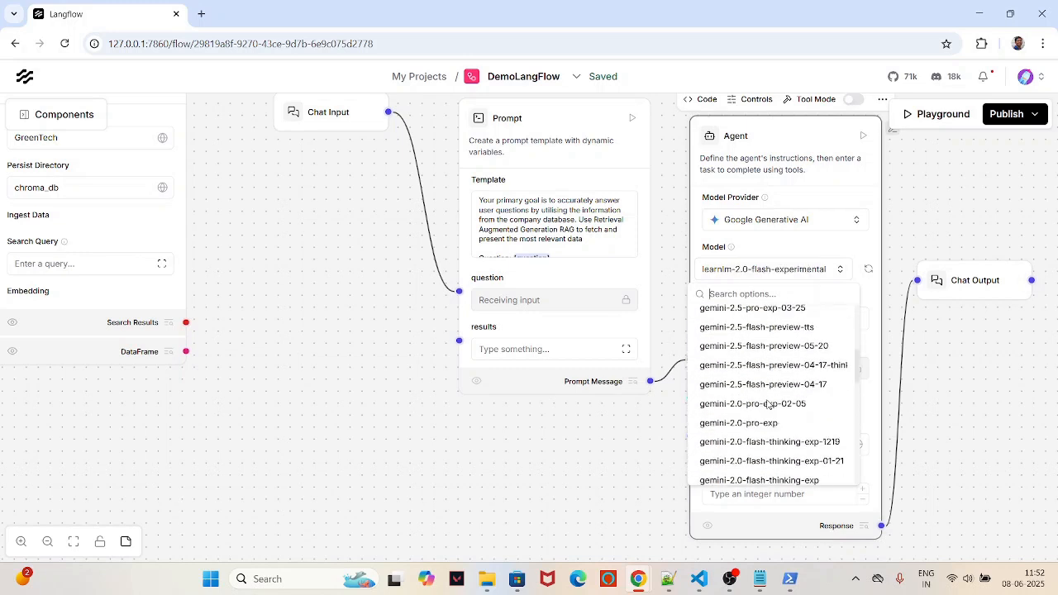
scroll(753, 411, "down", 1)
scroll(754, 411, "up", 5)
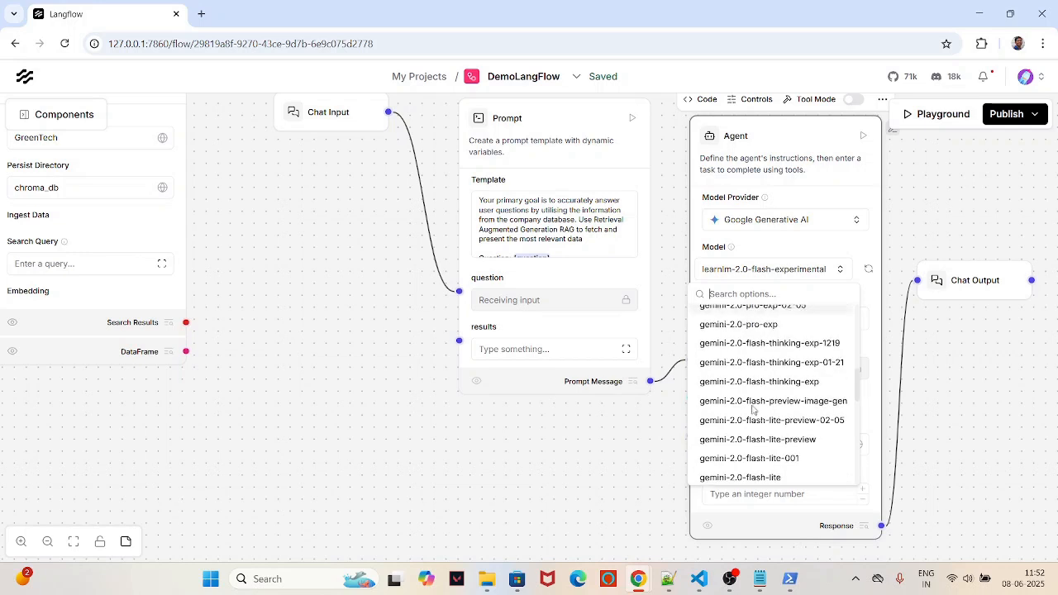
scroll(753, 409, "up", 3)
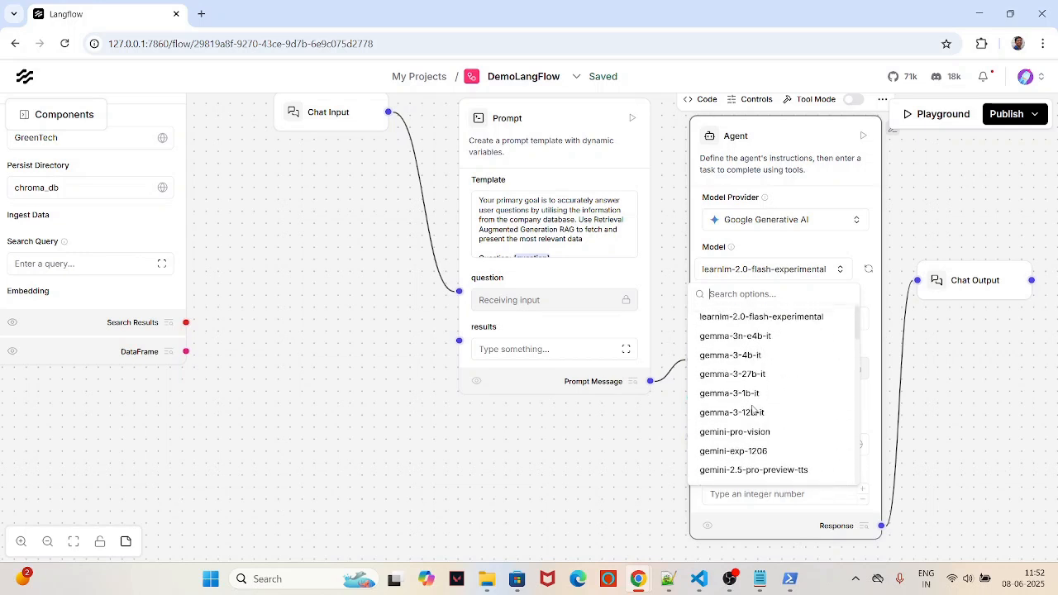
scroll(753, 410, "down", 5)
scroll(753, 409, "down", 5)
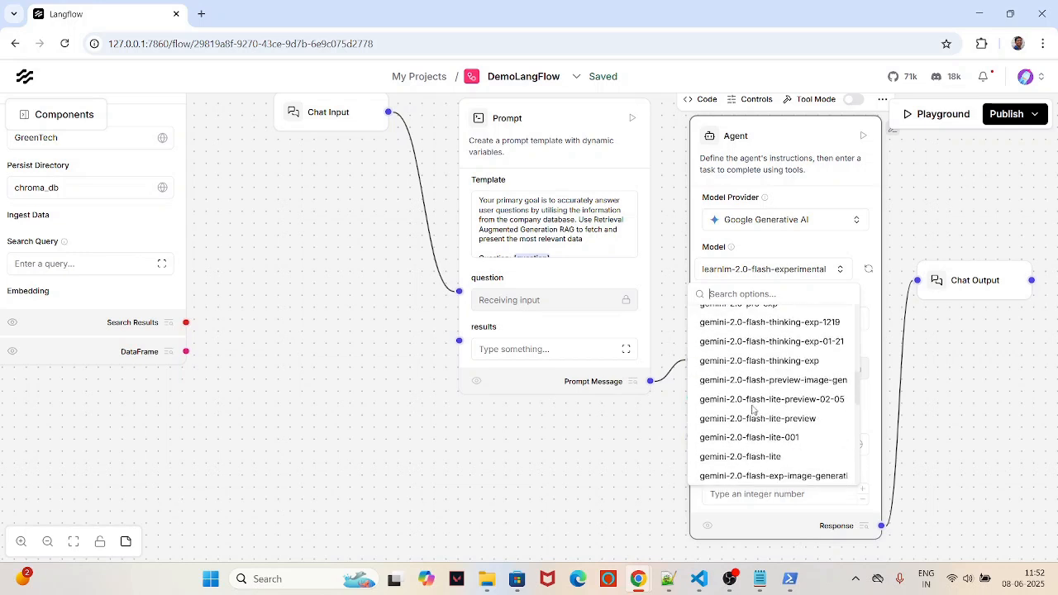
left_click(763, 337)
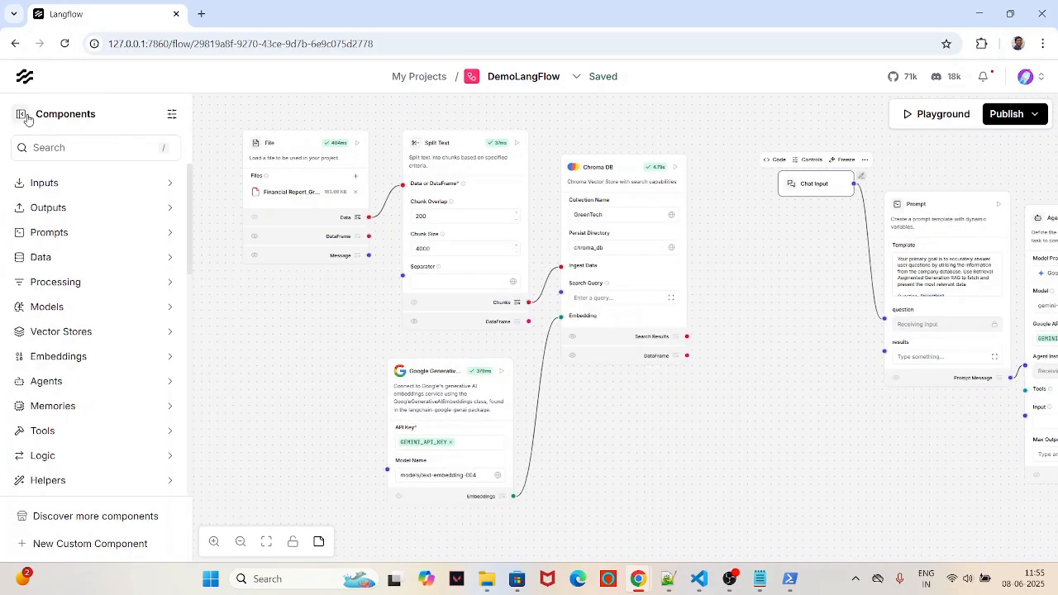
Step: Add a Parser component from the library and drag it below the Chroma DB node
left_click(41, 147)
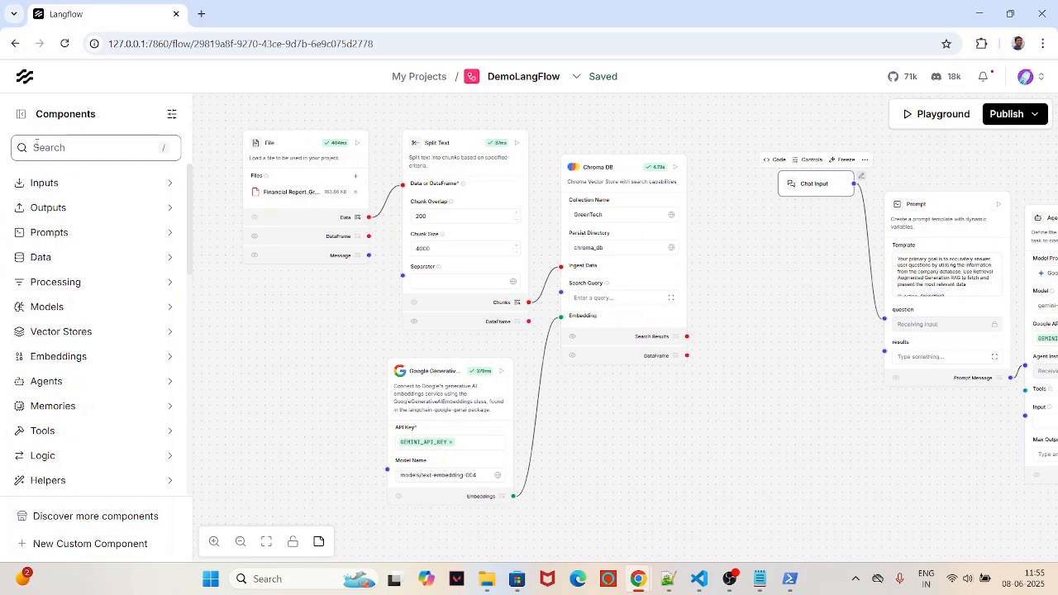
type("Parser")
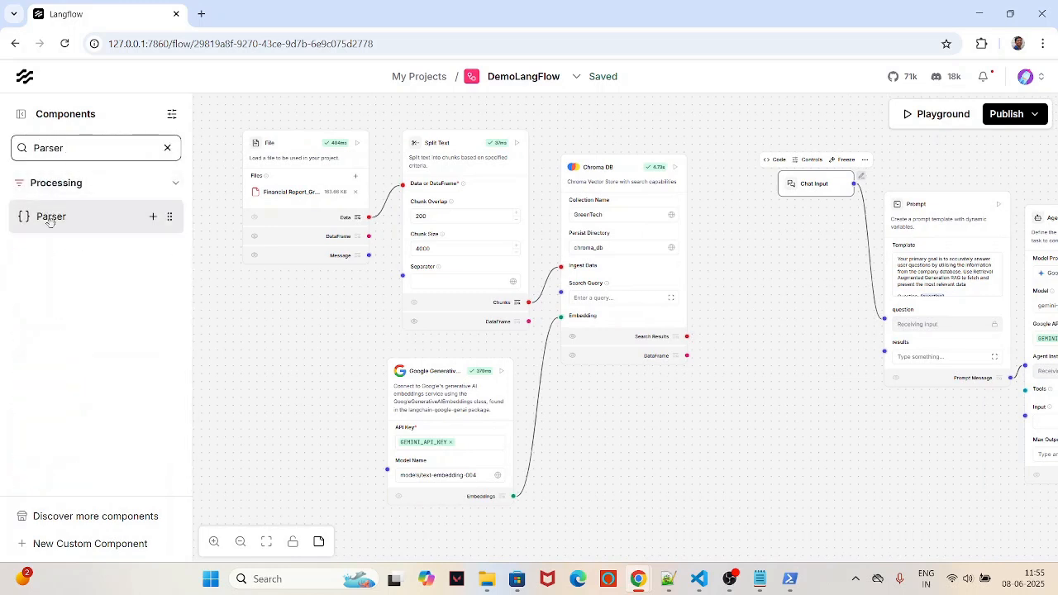
left_click(153, 216)
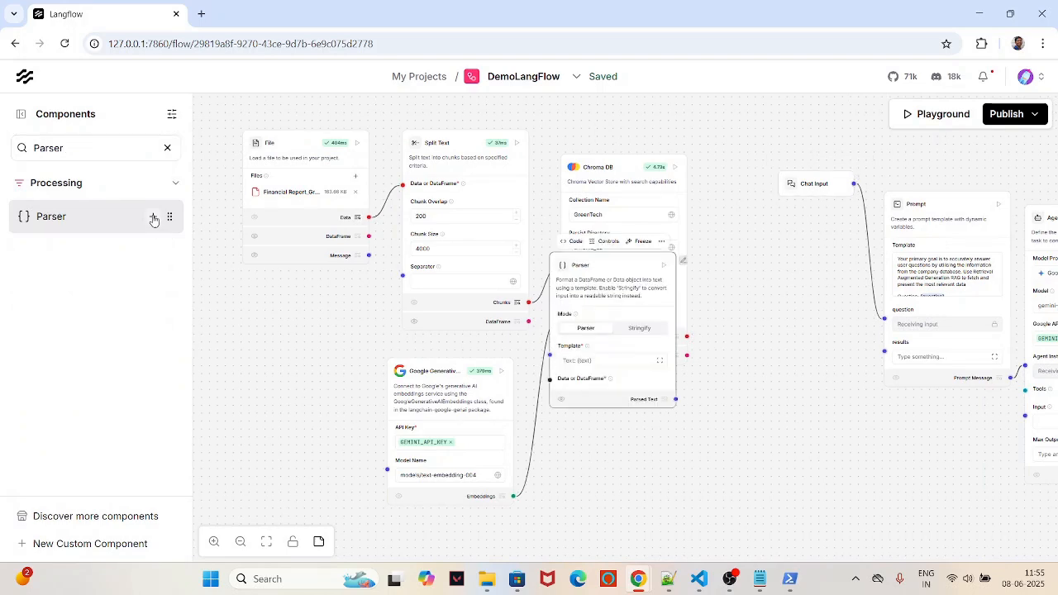
left_click(21, 115)
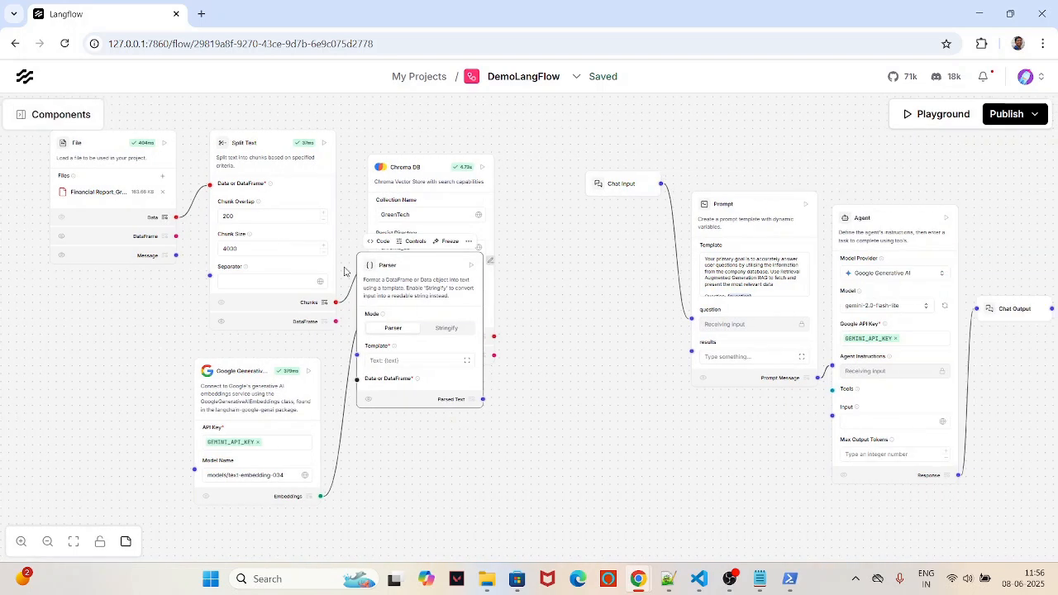
left_click_drag(409, 275, 573, 384)
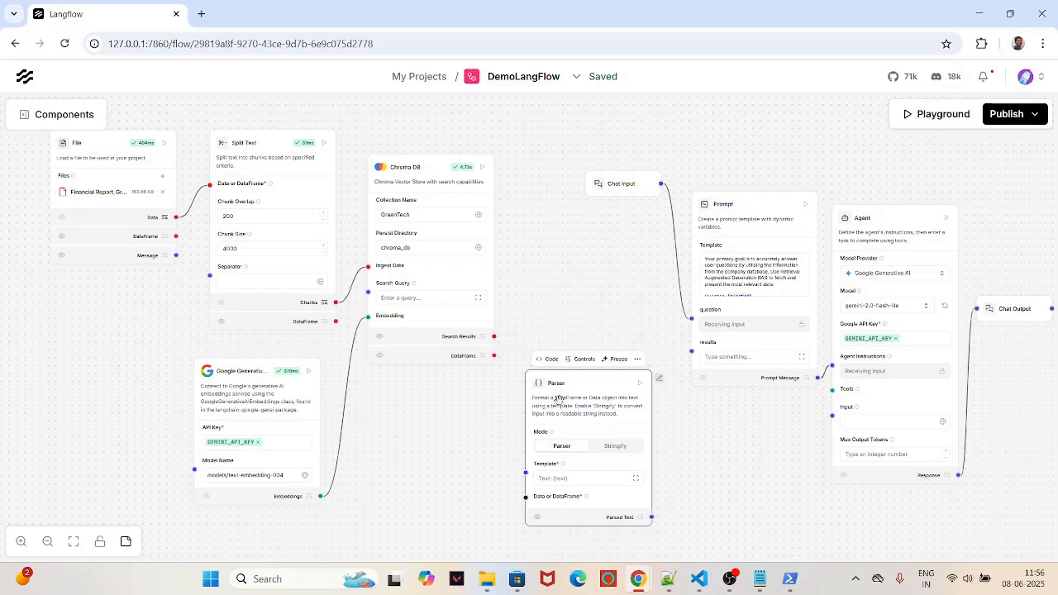
Step: Switch the Parser node to Stringify mode
left_click_drag(577, 385, 578, 359)
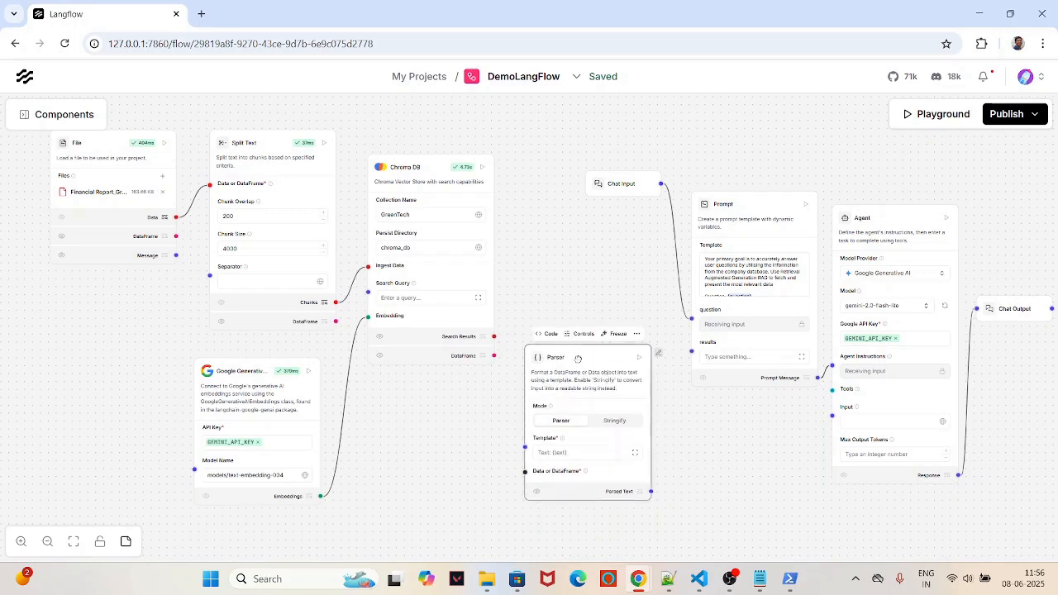
left_click(618, 423)
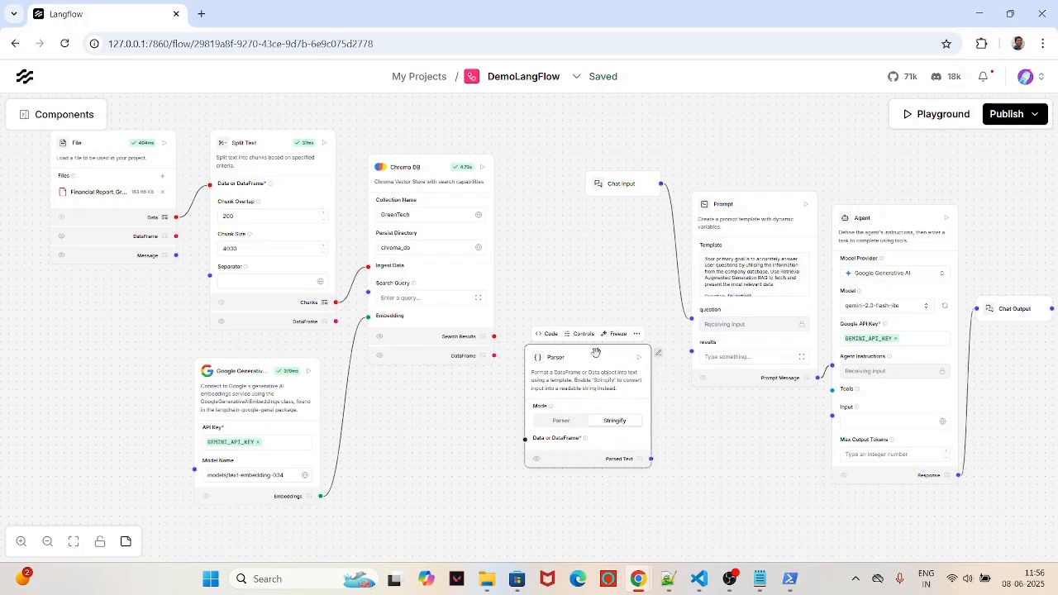
left_click_drag(596, 353, 600, 388)
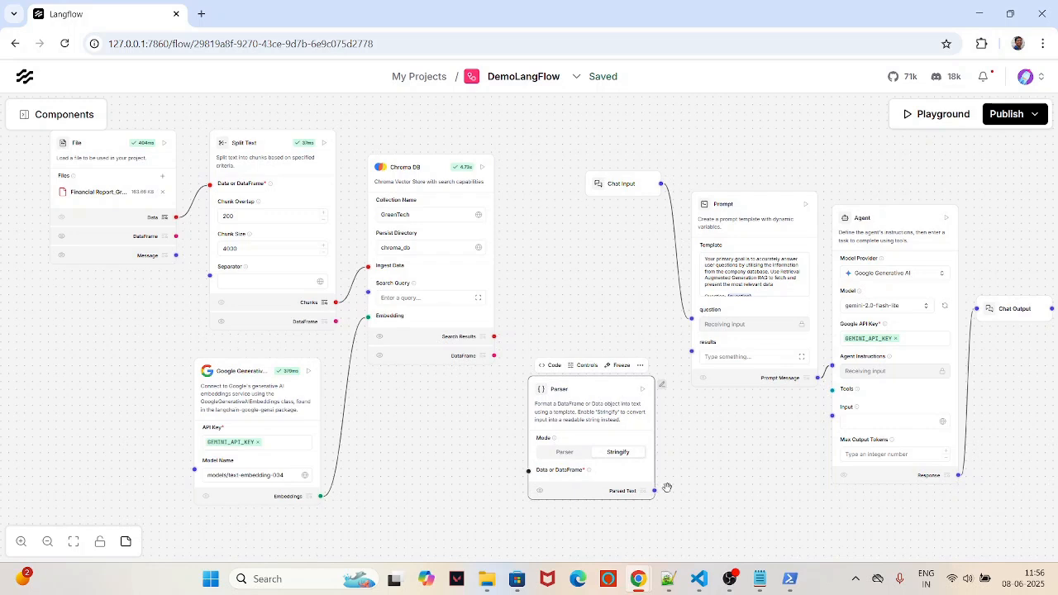
Step: Wire Parsed Text into the Prompt's results, and Chat Input into Chroma DB's Search Query and the Agent's Input
left_click_drag(653, 491, 690, 350)
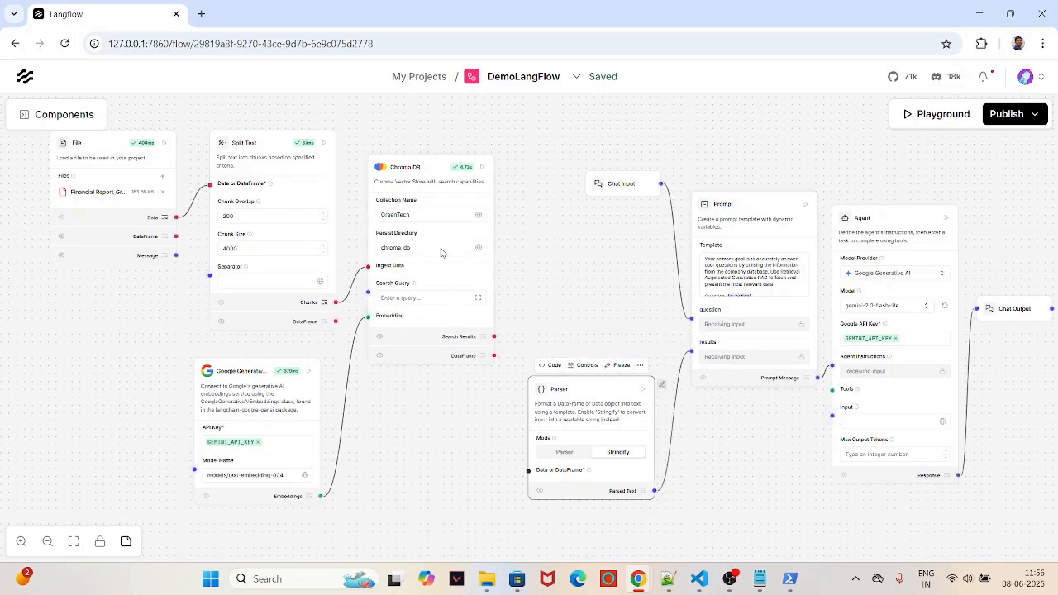
left_click_drag(661, 183, 369, 291)
left_click_drag(661, 183, 831, 420)
left_click(784, 494)
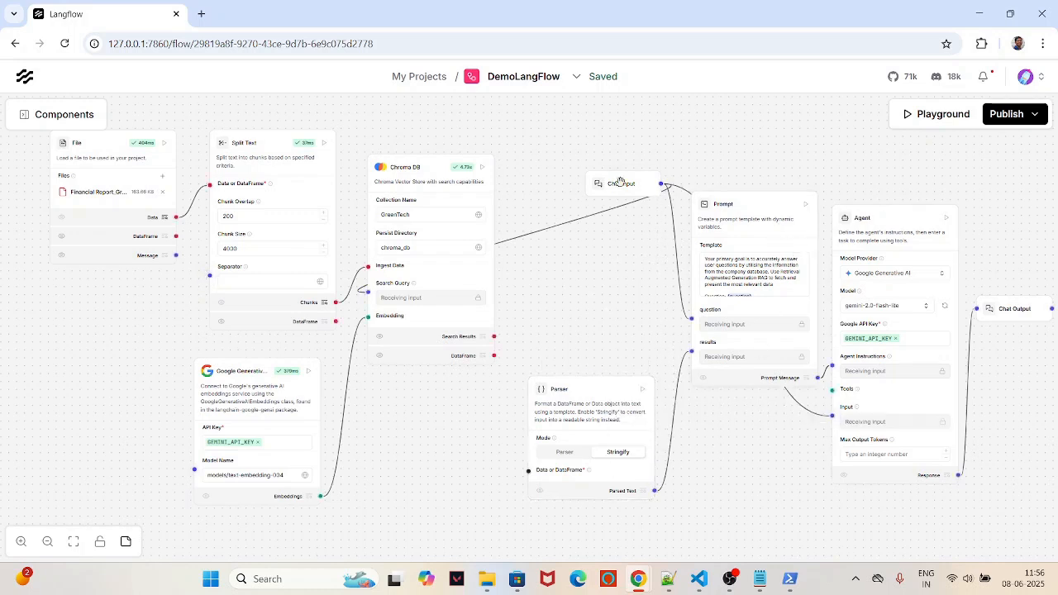
Step: Set Chrome's Appearance Mode to Dark in Settings, then close the Settings tab
left_click(1043, 44)
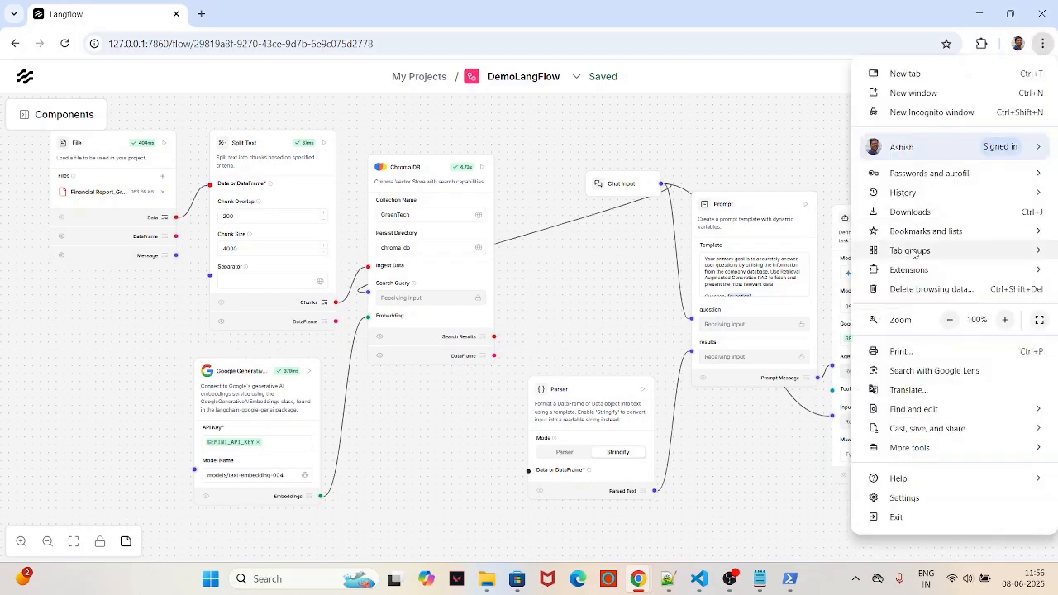
left_click(900, 499)
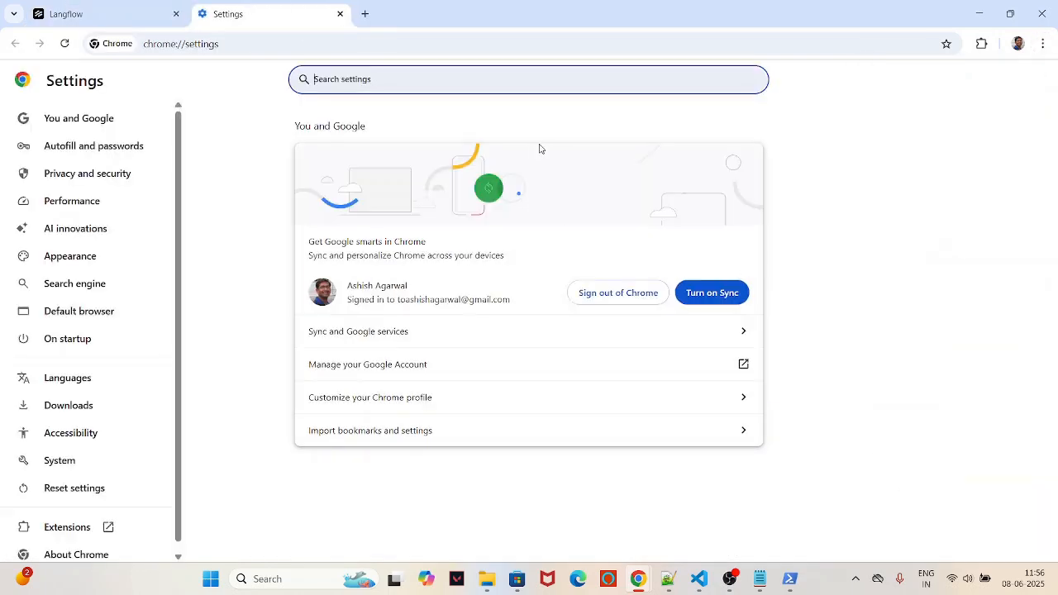
type("dark")
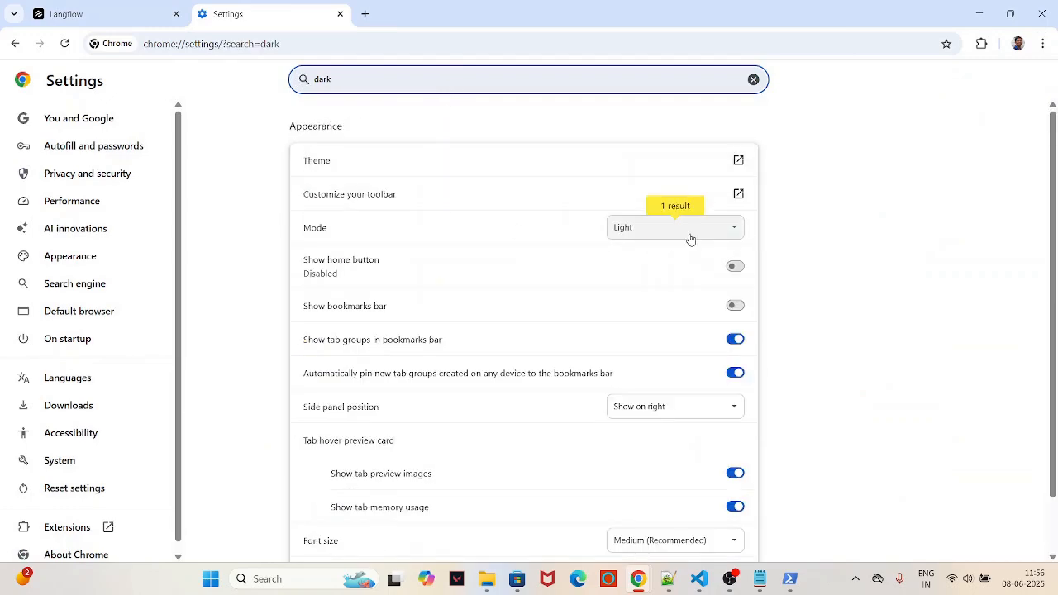
left_click(690, 239)
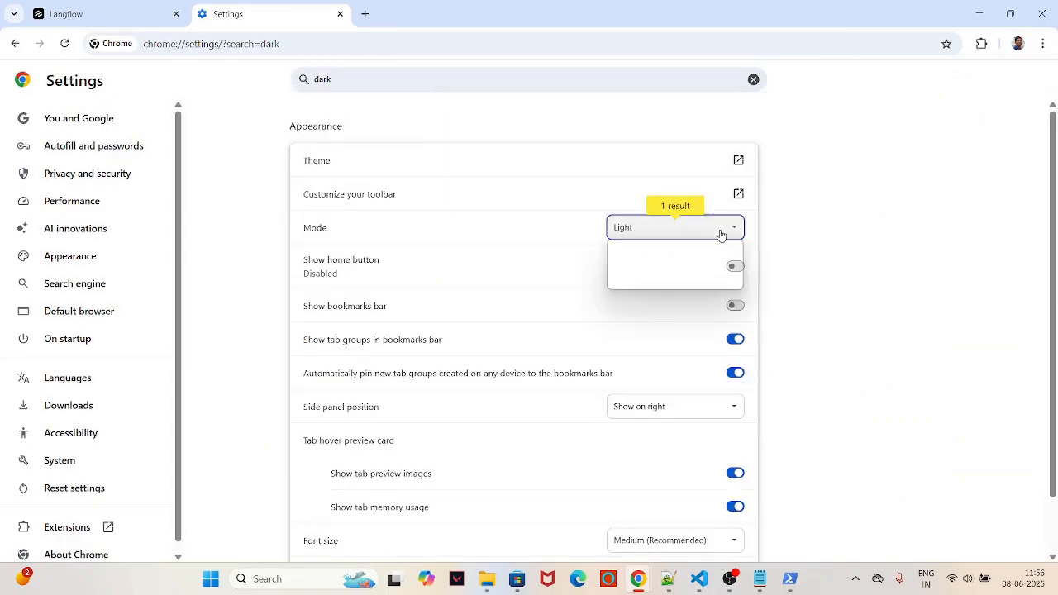
left_click(661, 263)
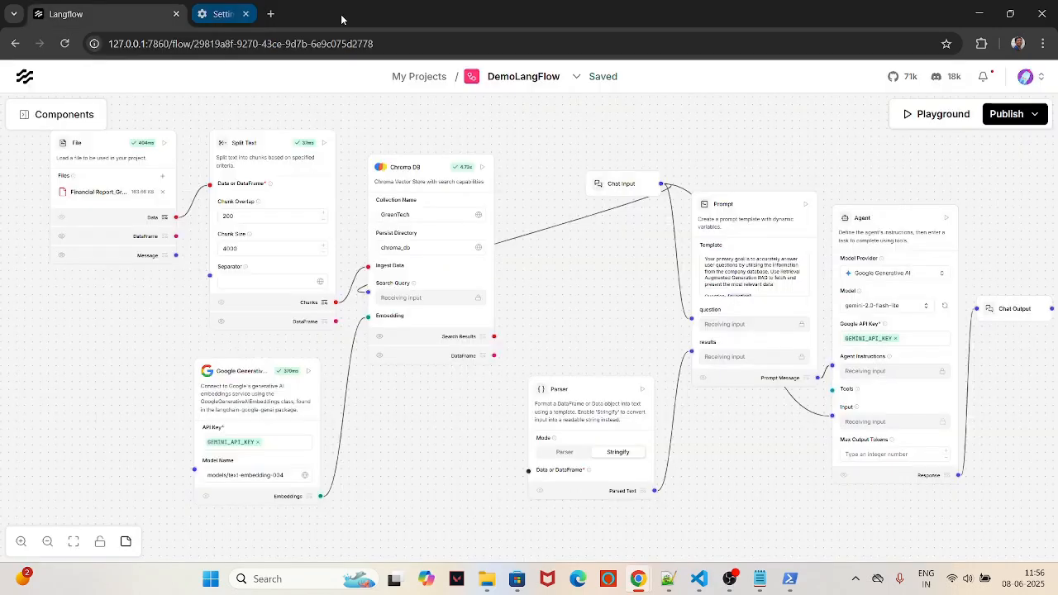
left_click(340, 13)
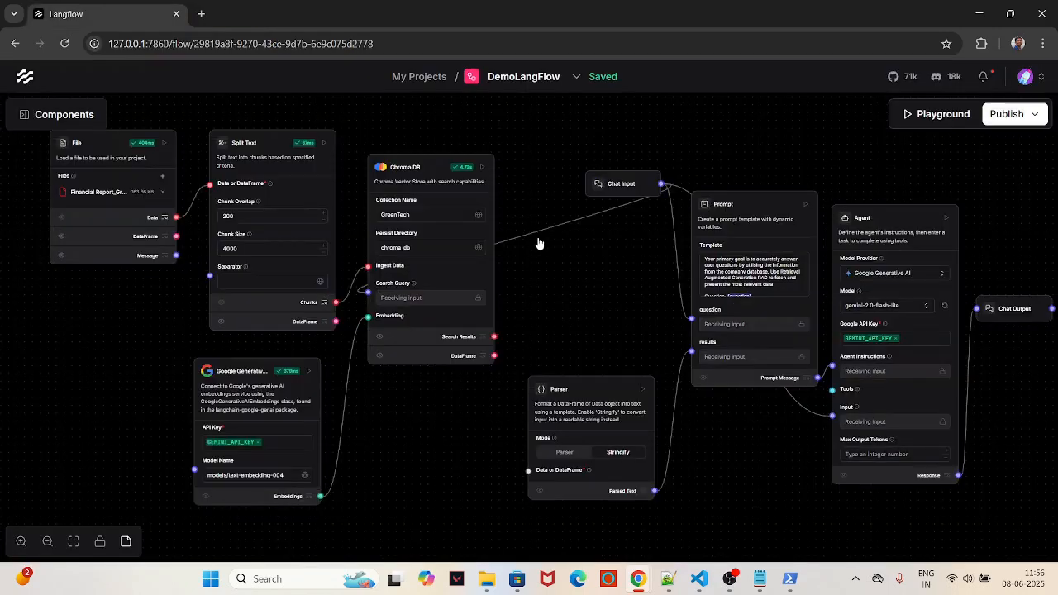
Step: Rearrange the Split Text, embeddings, Chroma DB, Chat Input, Parser, Prompt, Agent and Chat Output nodes
scroll(549, 275, "up", 1)
left_click_drag(592, 291, 665, 329)
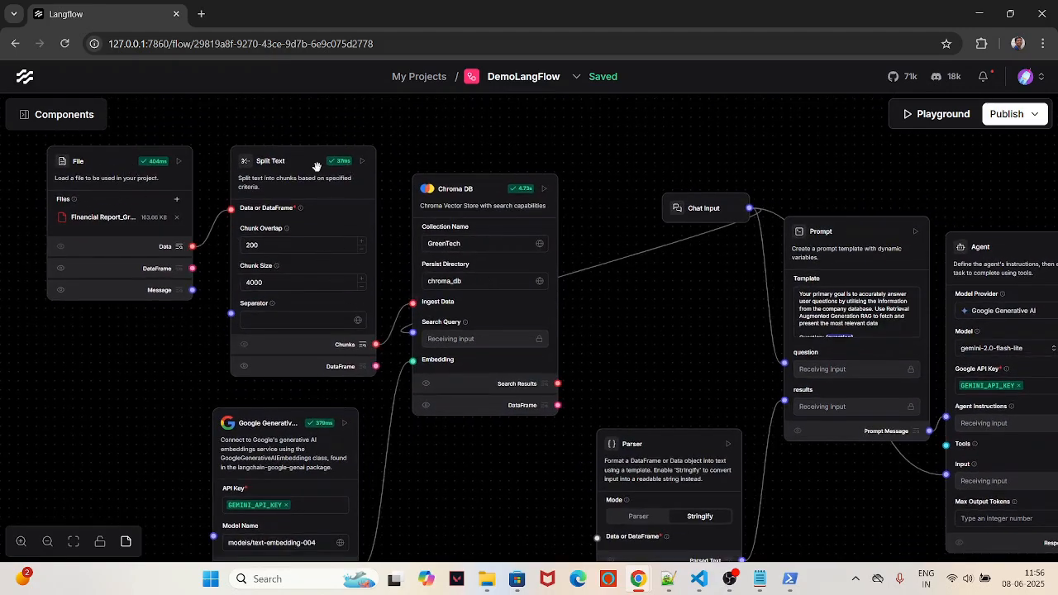
left_click_drag(316, 167, 309, 150)
left_click_drag(297, 425, 301, 405)
left_click_drag(487, 190, 474, 181)
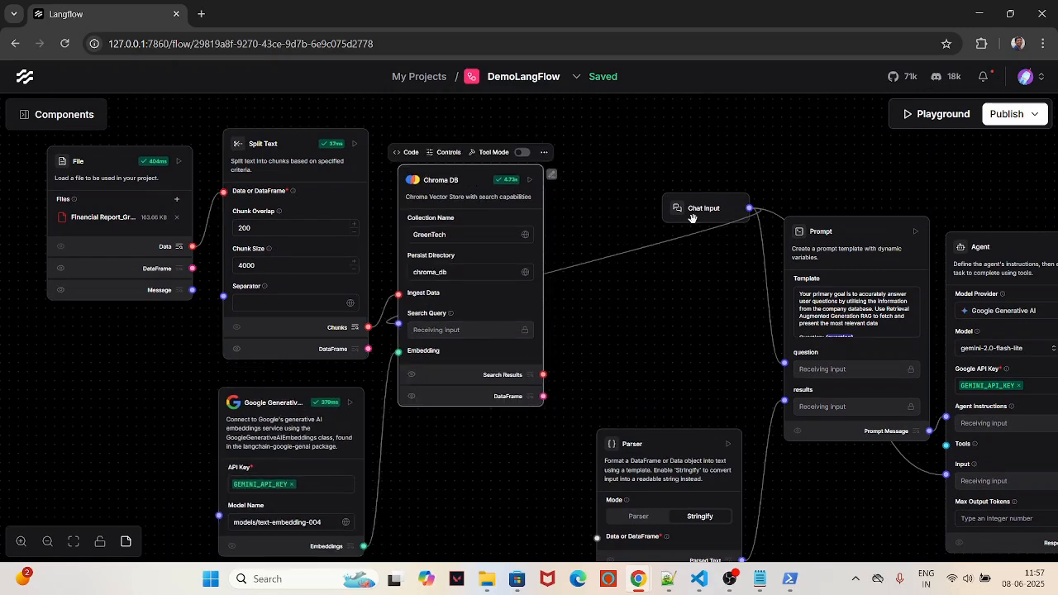
left_click_drag(693, 217, 582, 146)
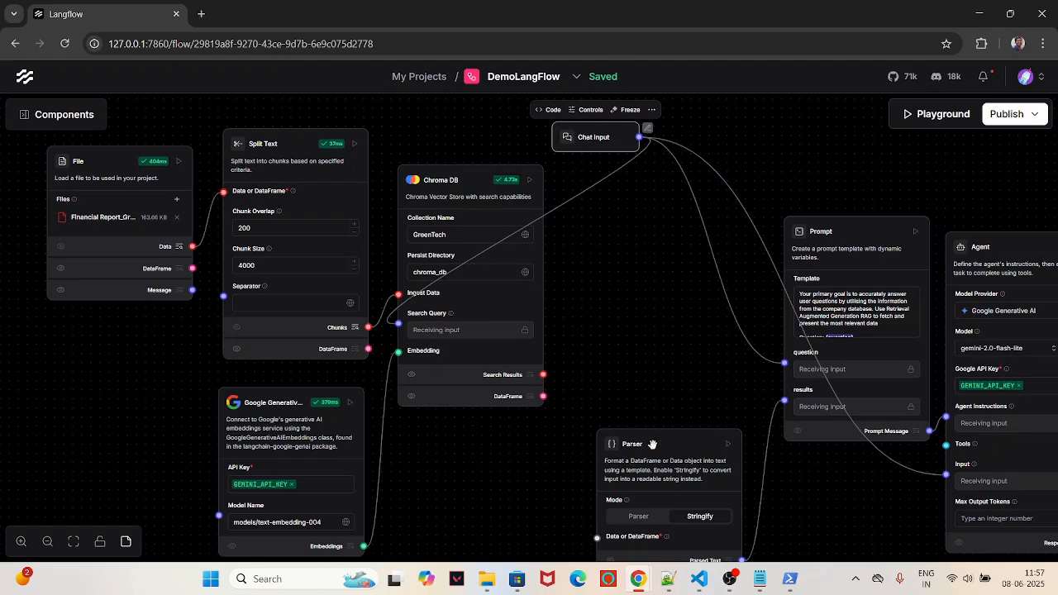
left_click_drag(652, 444, 636, 405)
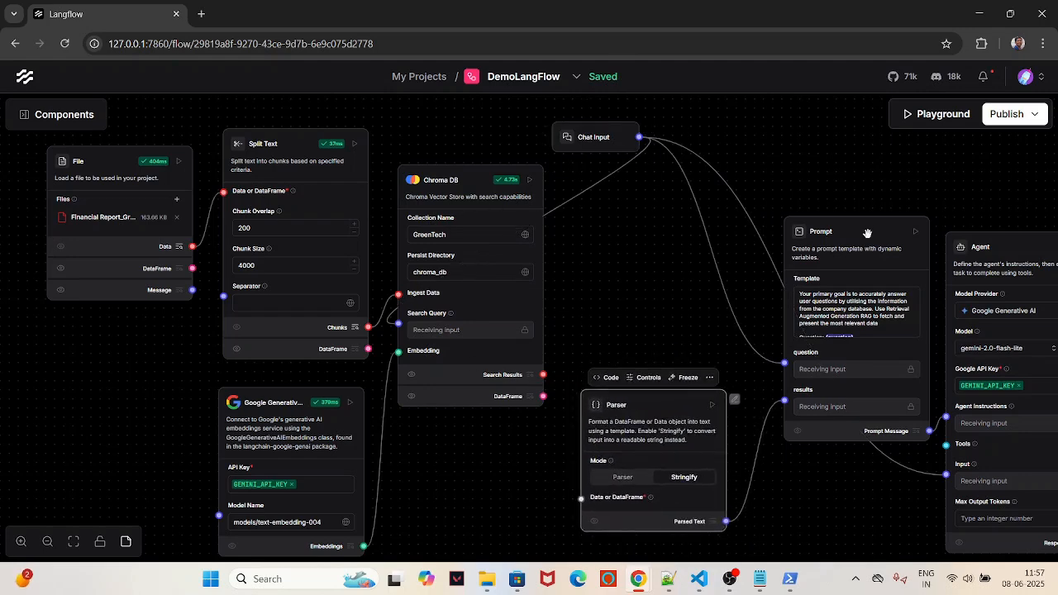
left_click_drag(868, 232, 810, 181)
left_click_drag(976, 252, 931, 226)
left_click_drag(642, 318, 579, 310)
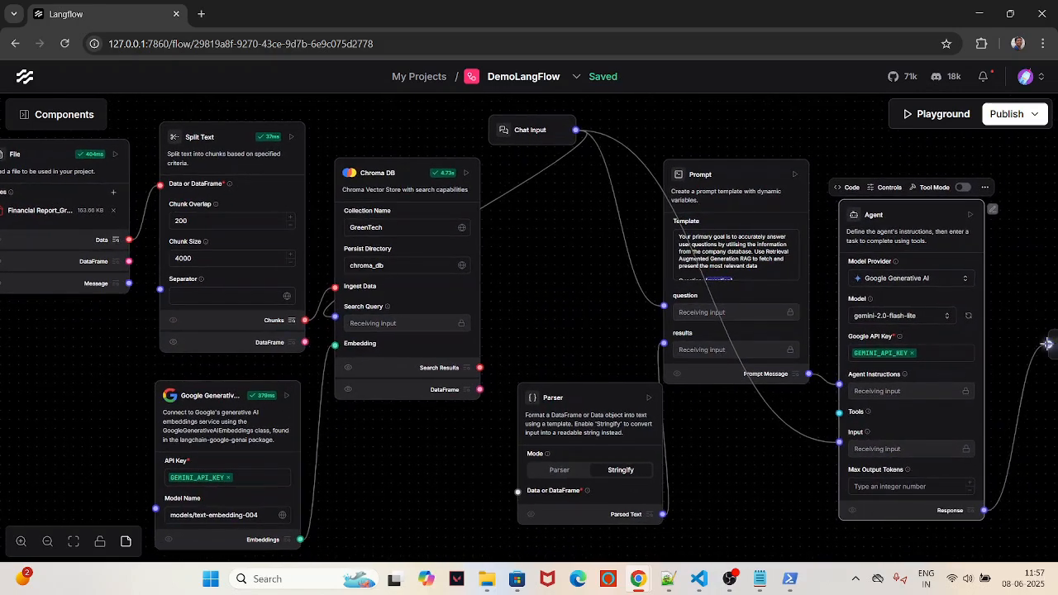
left_click_drag(751, 170, 742, 137)
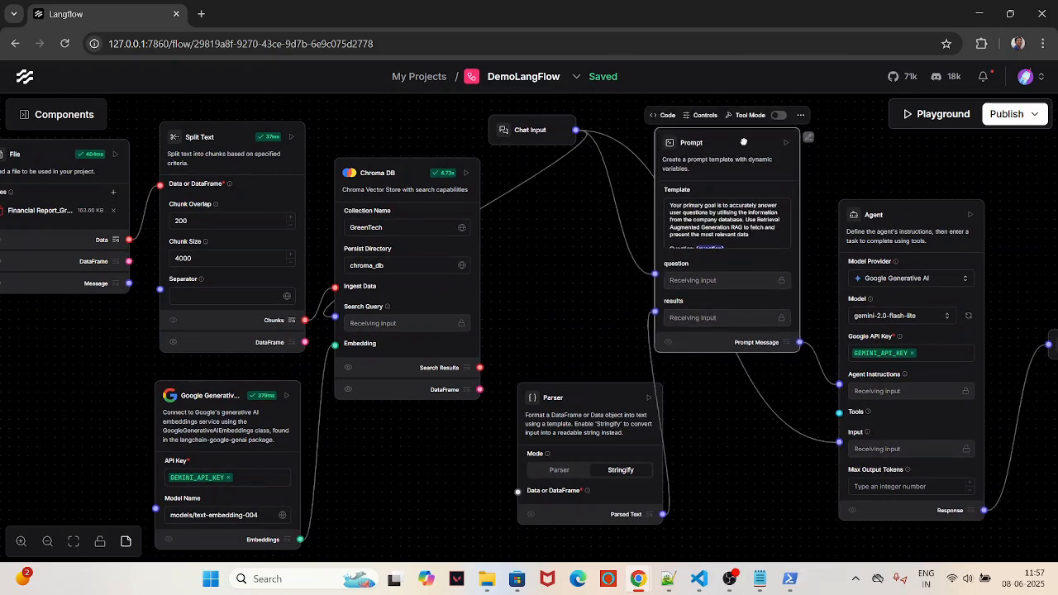
left_click_drag(881, 226, 852, 205)
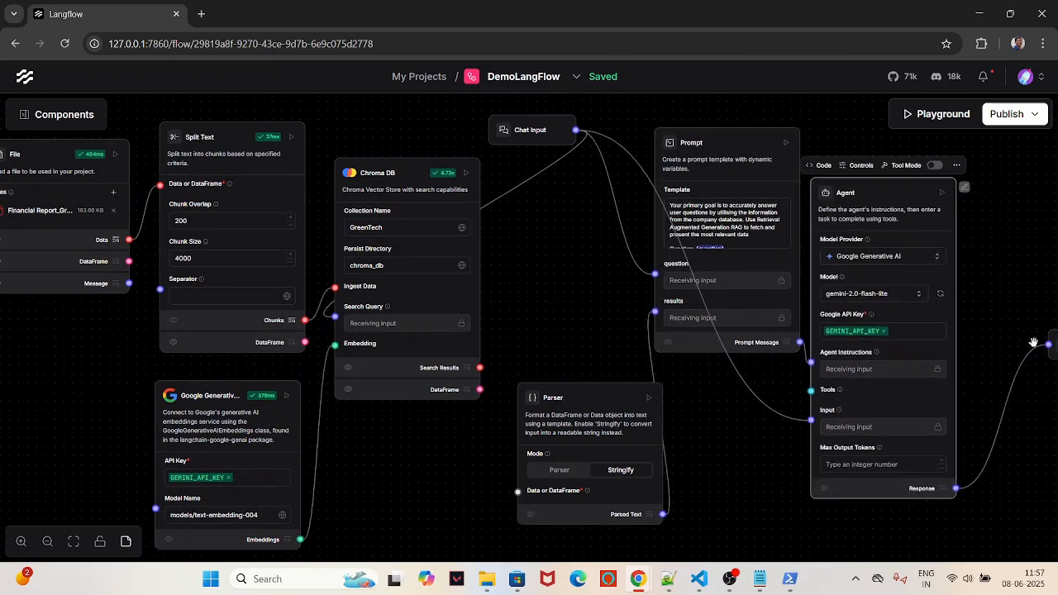
left_click_drag(1053, 337, 961, 262)
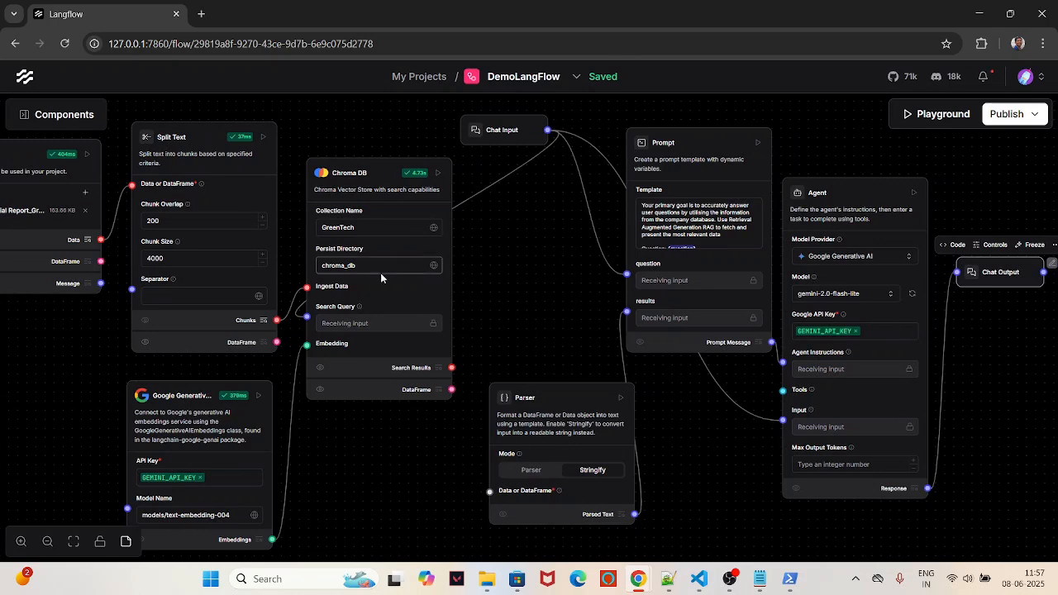
Step: Connect Chroma DB's Search Results to the Parser's input, and nudge the Prompt and Chat Output nodes into place
left_click_drag(451, 368, 489, 491)
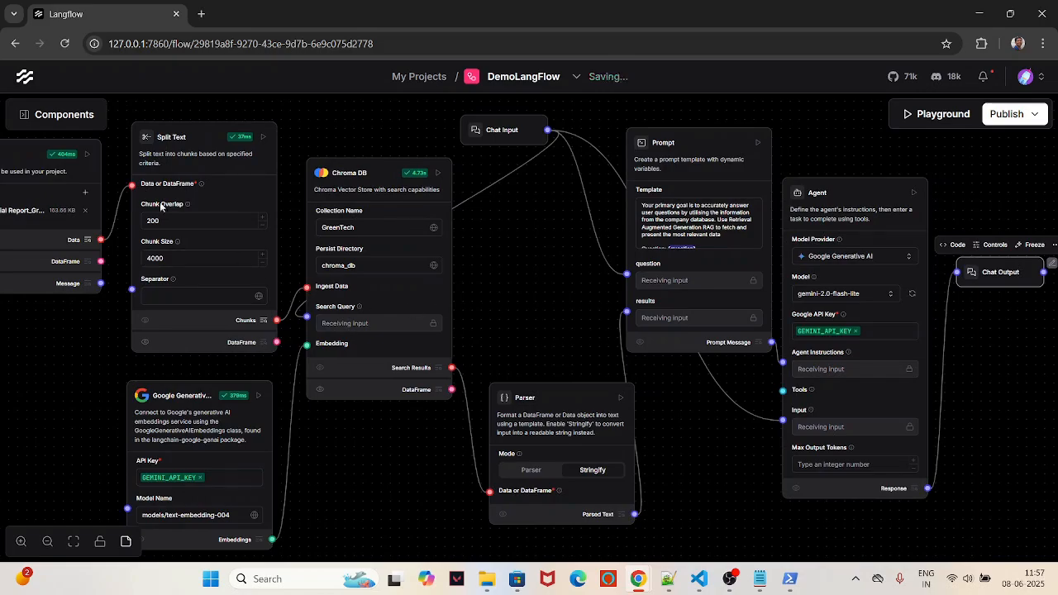
left_click_drag(527, 243, 586, 257)
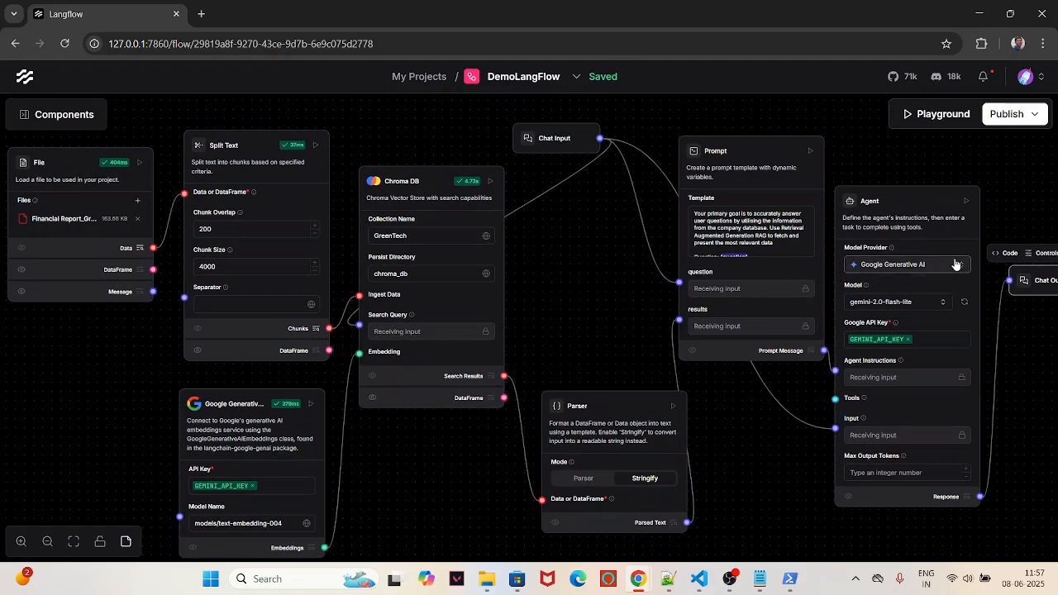
left_click_drag(1033, 289, 1010, 291)
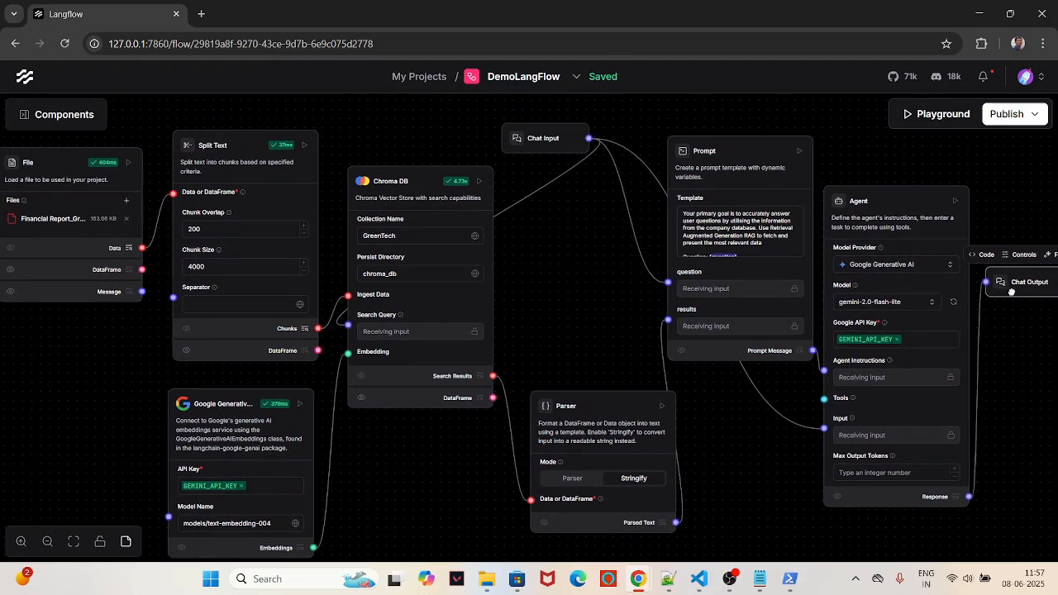
left_click_drag(859, 207, 855, 201)
left_click_drag(713, 151, 698, 143)
left_click_drag(1024, 279, 1025, 285)
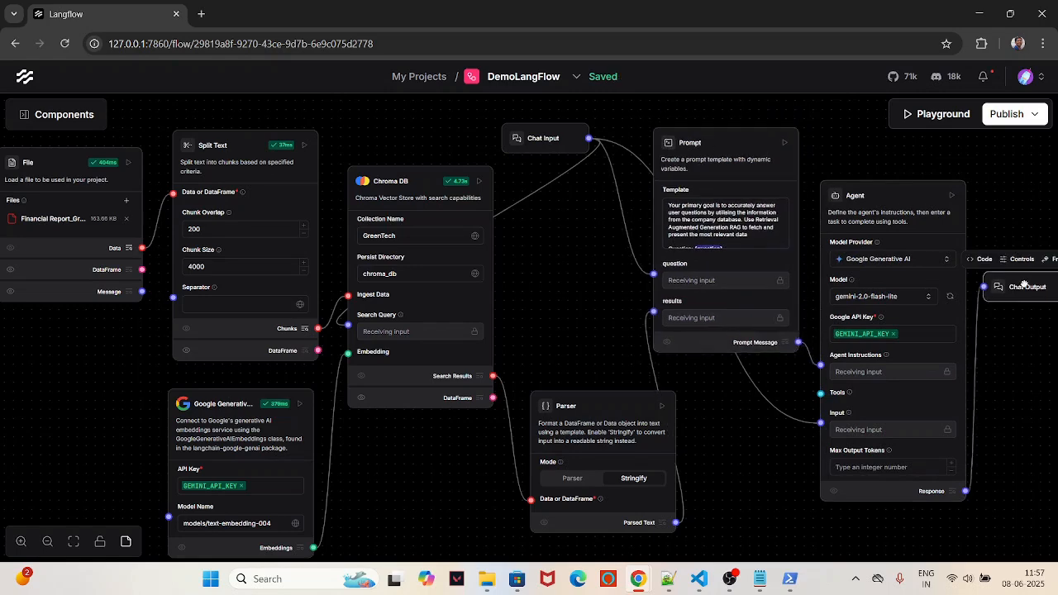
left_click(867, 193)
Step: Rename the Agent node to DocumentAnalyzerAgent
left_click(974, 191)
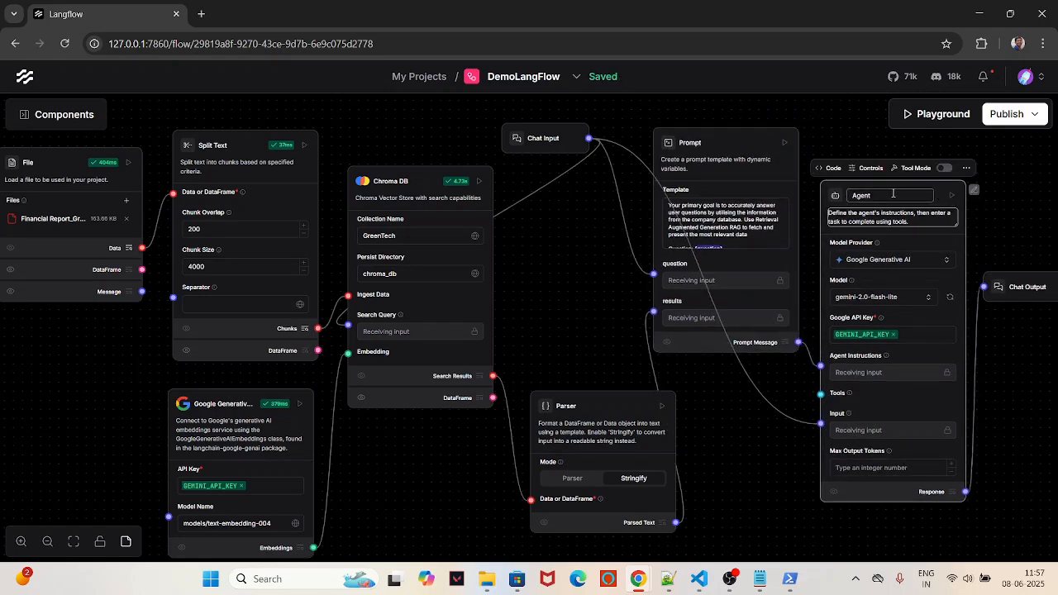
double_click(881, 195)
type("DocumentAnalyzer")
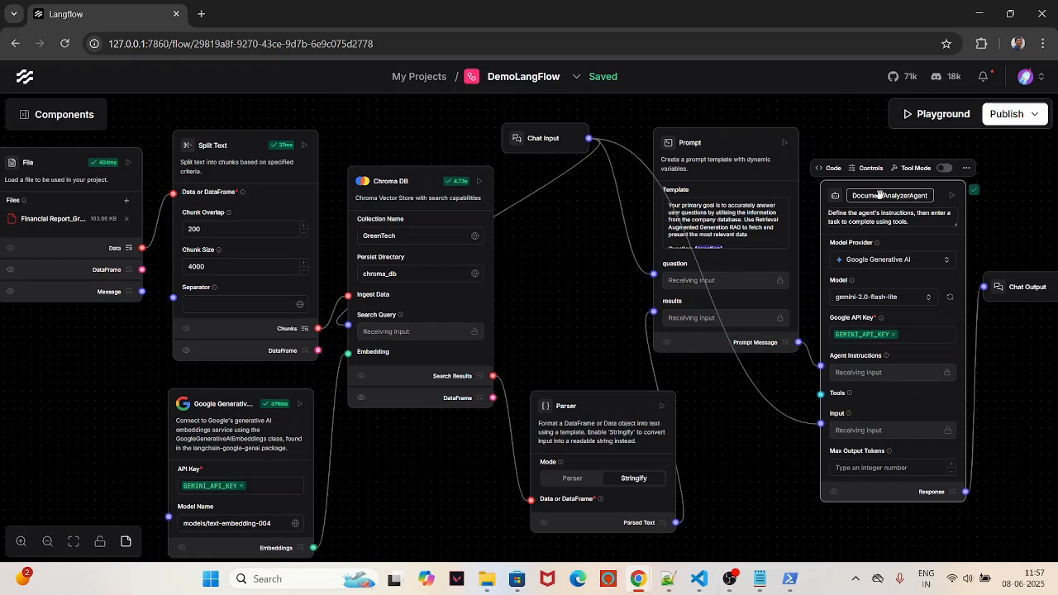
key("Return")
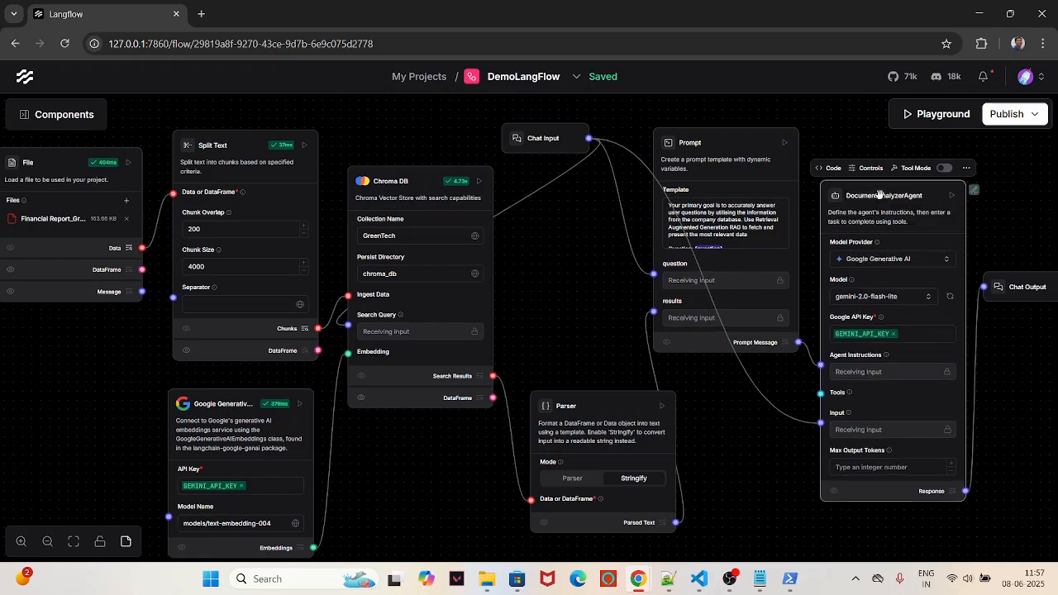
left_click(997, 223)
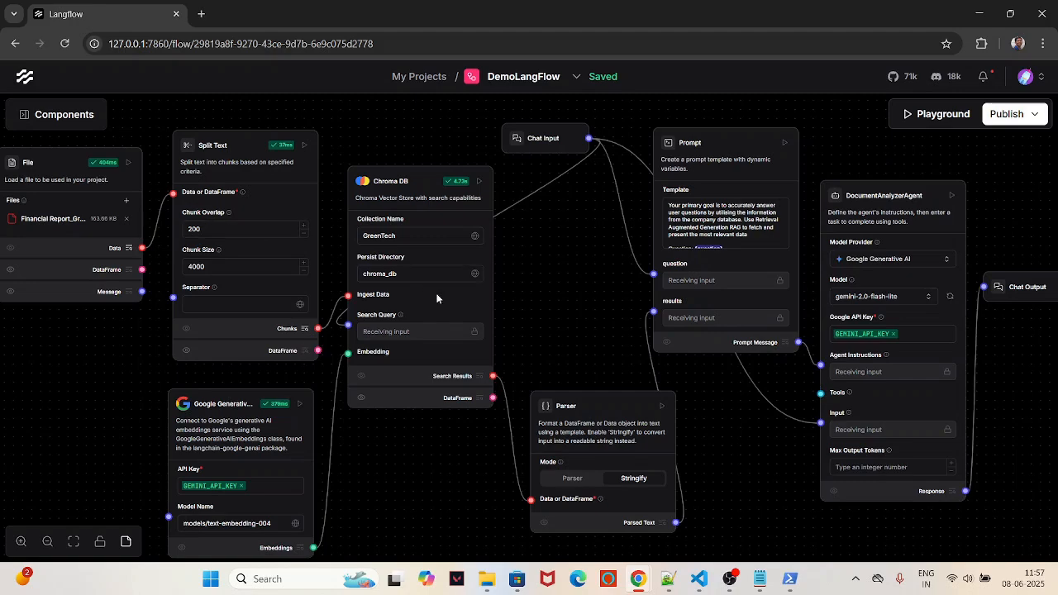
Step: Pull the Chat Input, Prompt, Parser, agent and Chat Output nodes closer together
left_click_drag(541, 294, 573, 280)
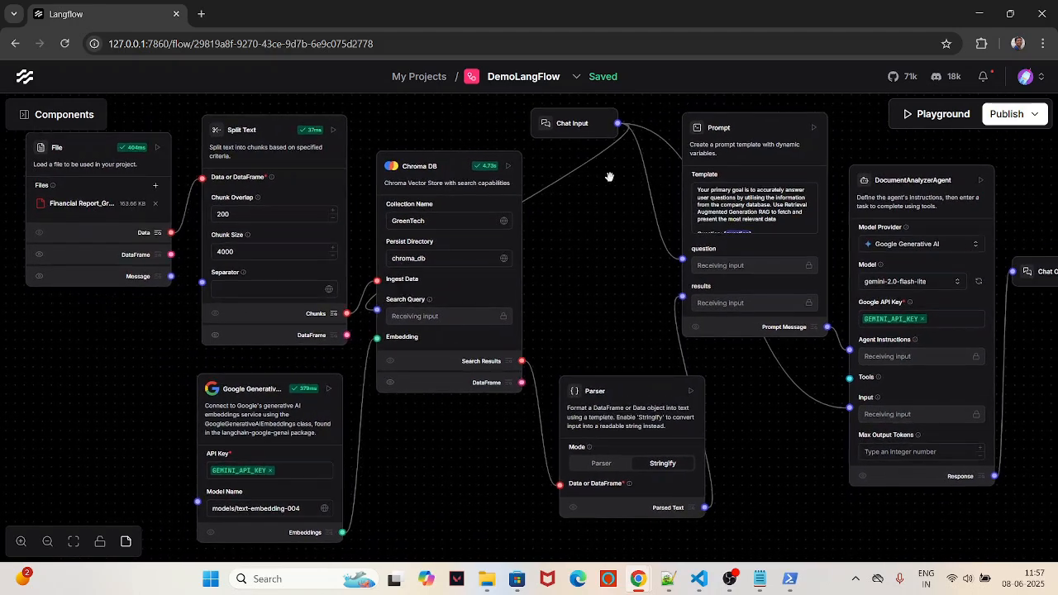
left_click_drag(593, 119, 529, 154)
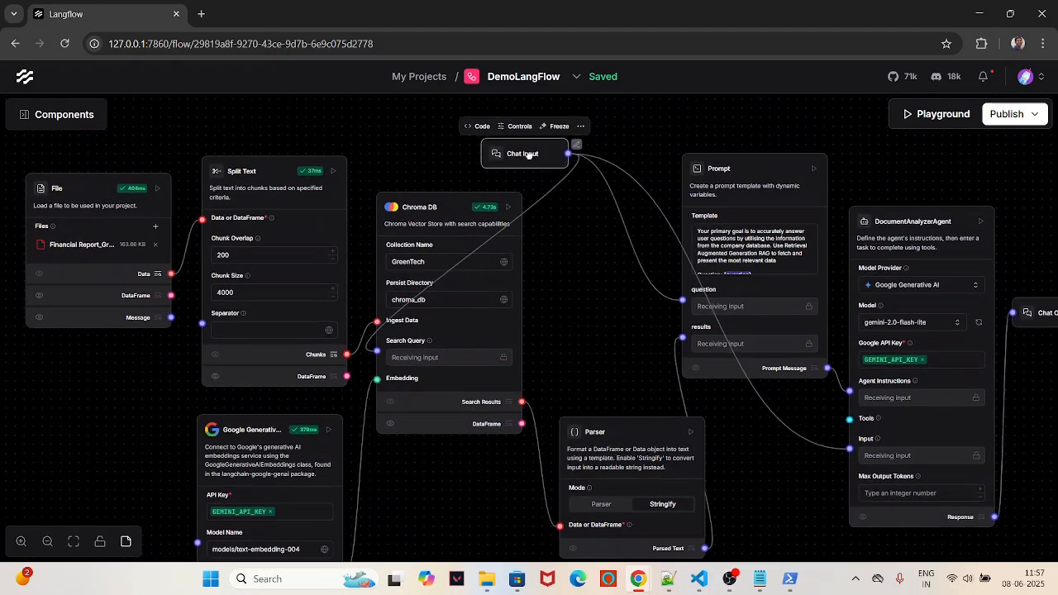
left_click_drag(699, 170, 650, 163)
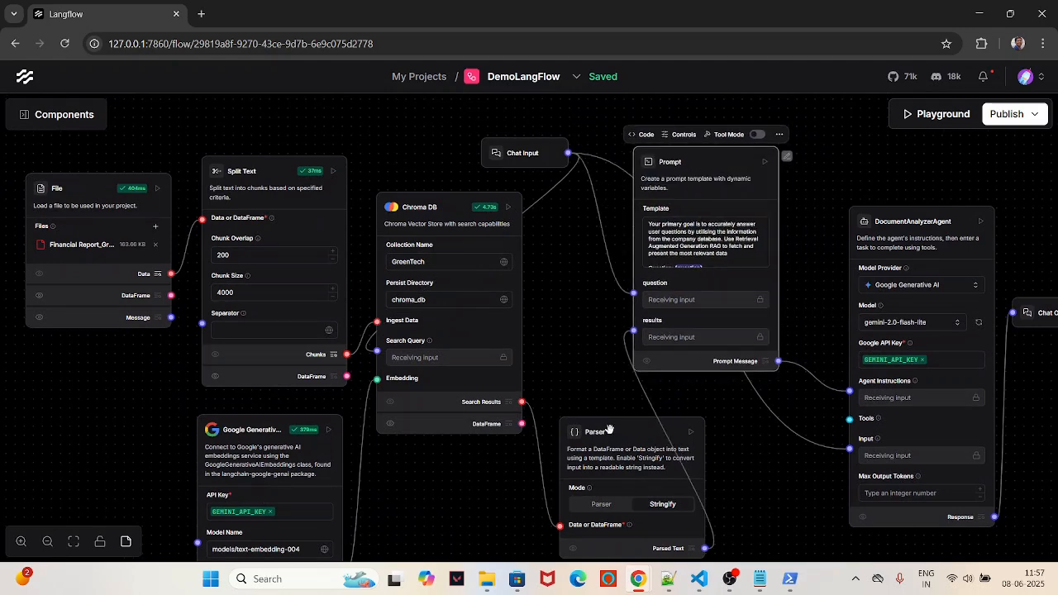
left_click_drag(610, 430, 587, 418)
left_click_drag(928, 214, 877, 217)
left_click_drag(1045, 308, 980, 349)
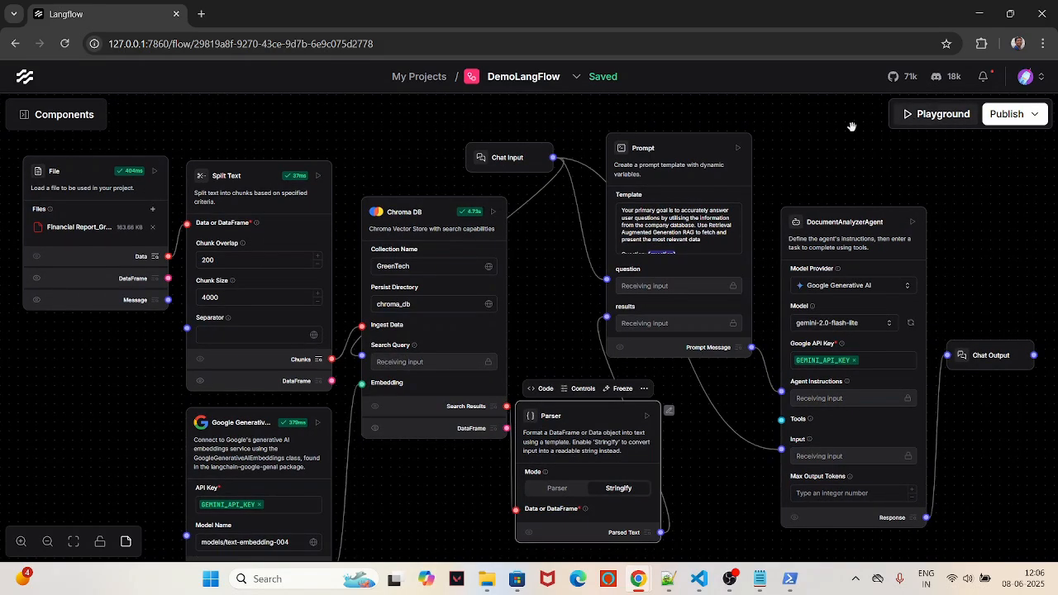
left_click_drag(851, 139, 855, 125)
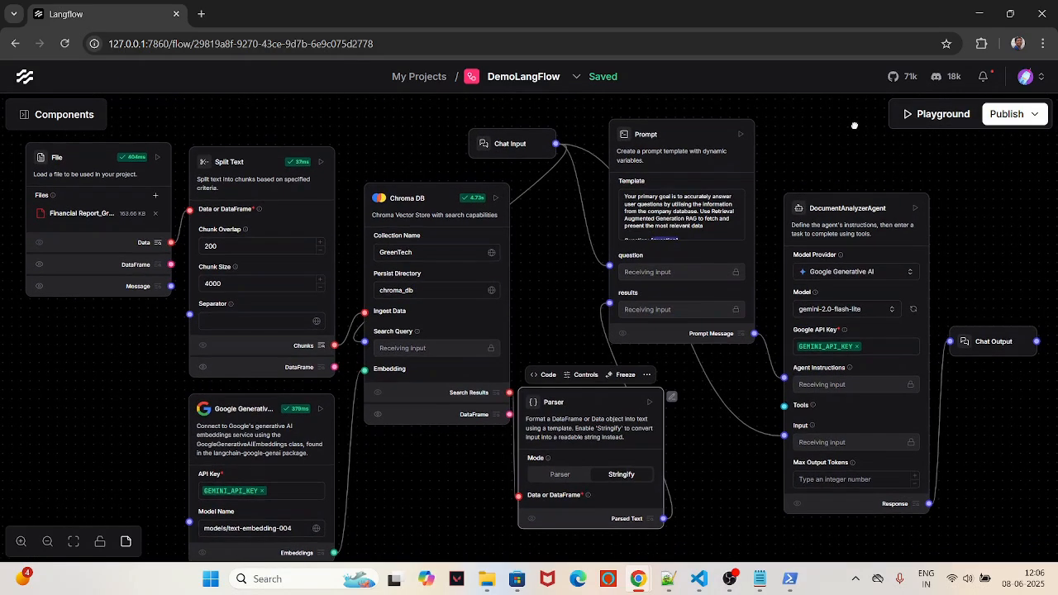
left_click(941, 116)
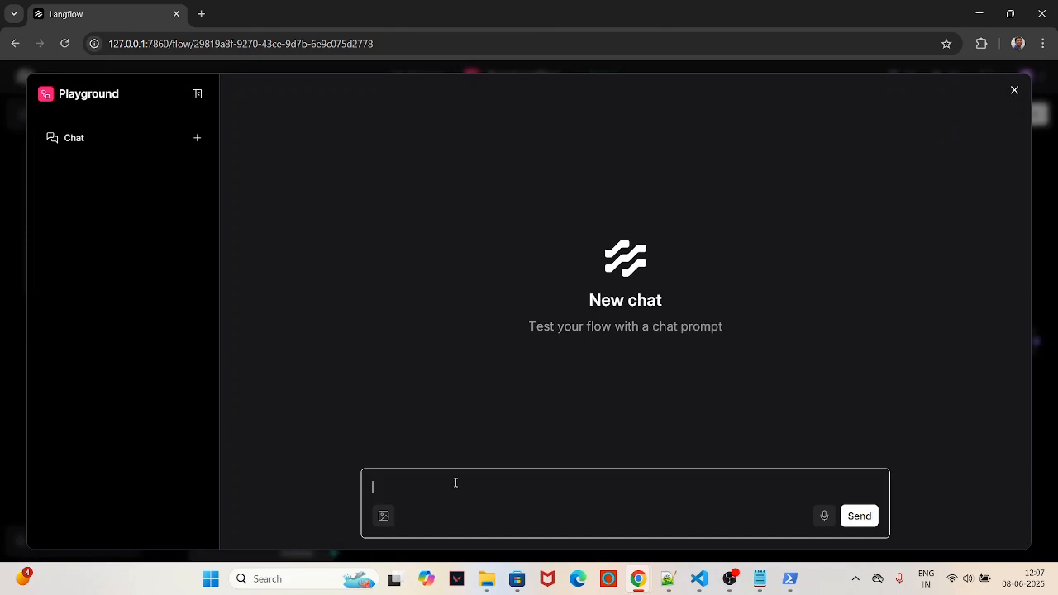
Step: Ask the Playground which company the report covers, its financial year, and its business
type("What company's financial")
type("report is")
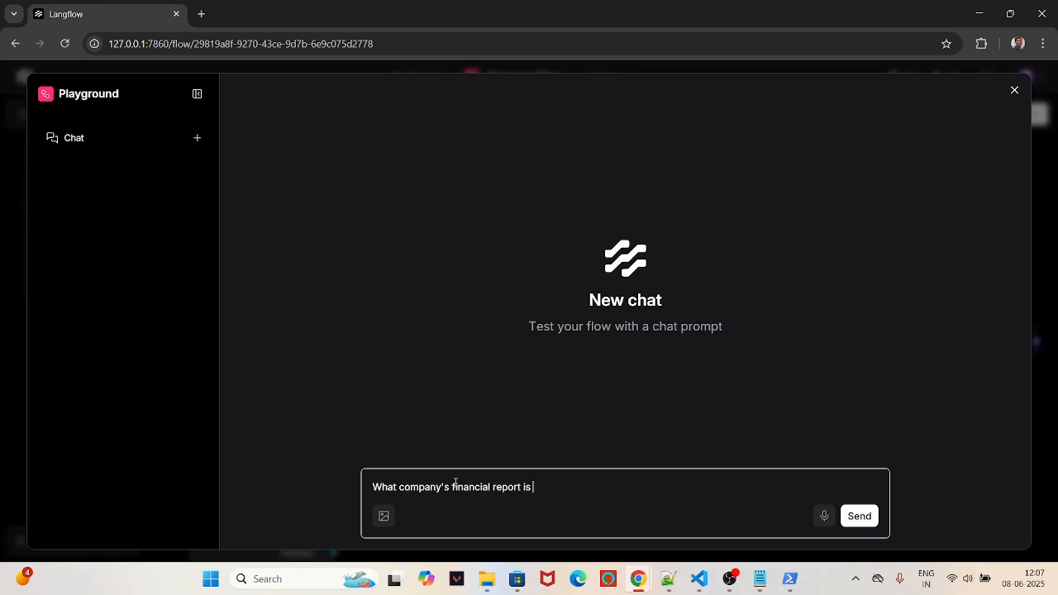
type(" this?")
key("Return")
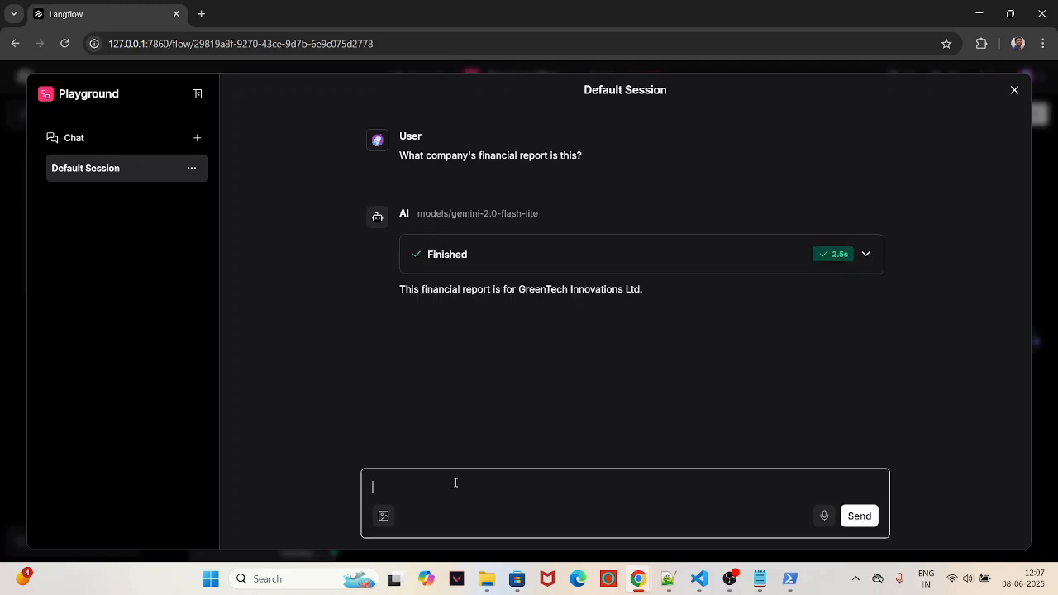
type("nd which financial year?")
key("Return")
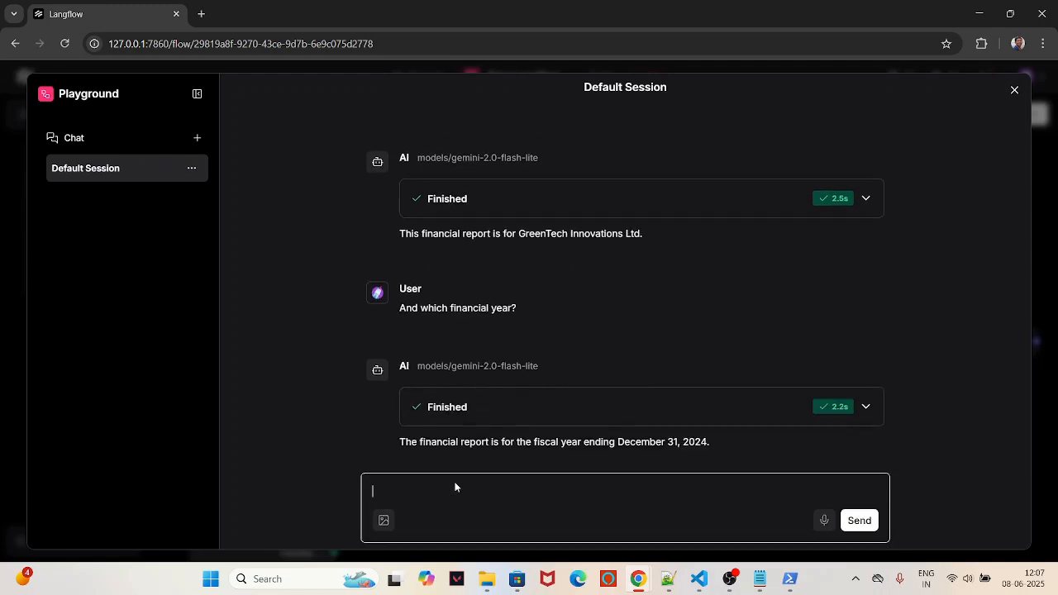
type("What is the company's business?")
key("Return")
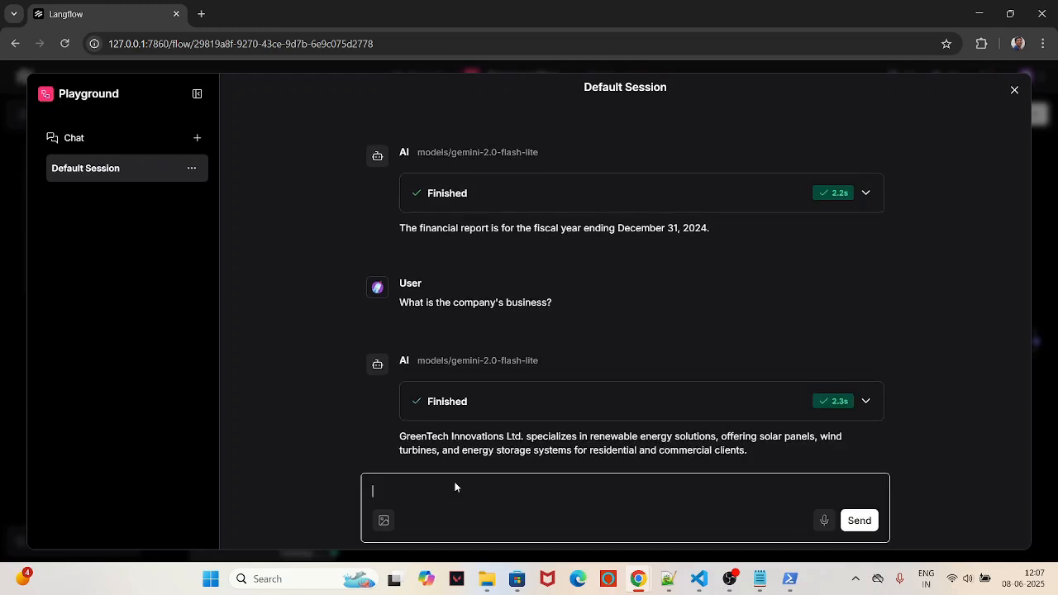
Step: Expand the answer's processing steps to inspect the logged question and output, then collapse them
left_click(865, 400)
scroll(676, 426, "down", 1)
scroll(676, 427, "down", 1)
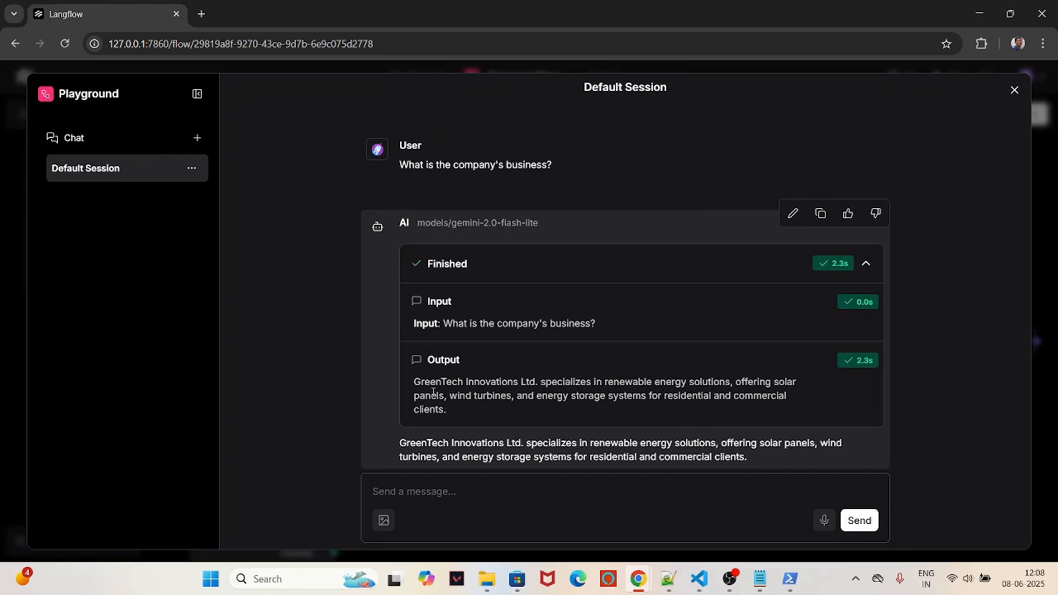
left_click_drag(423, 380, 562, 412)
left_click_drag(424, 323, 602, 327)
left_click_drag(413, 386, 540, 404)
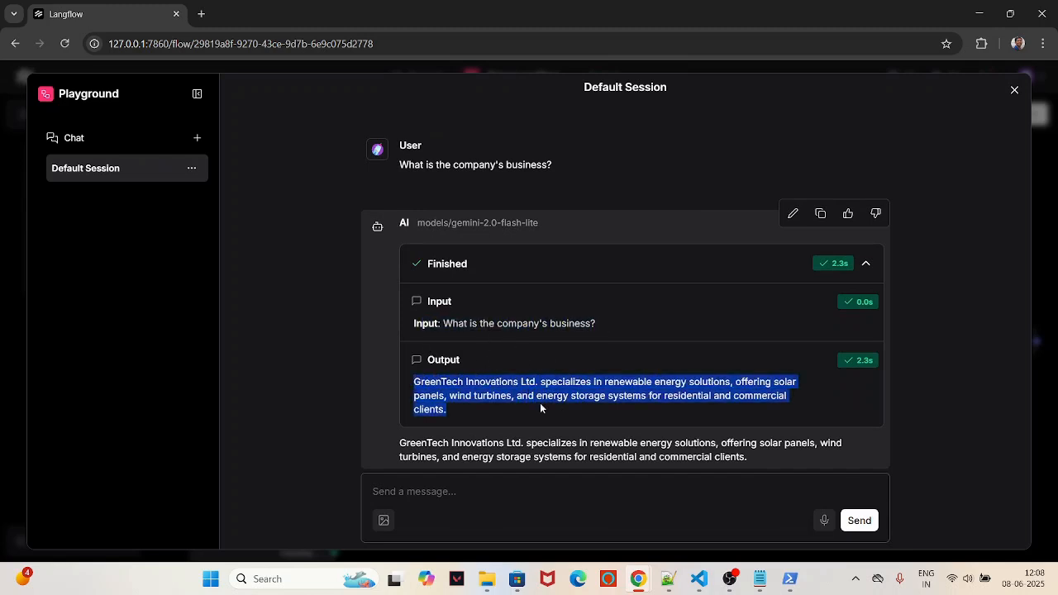
left_click(866, 264)
scroll(604, 300, "up", 2)
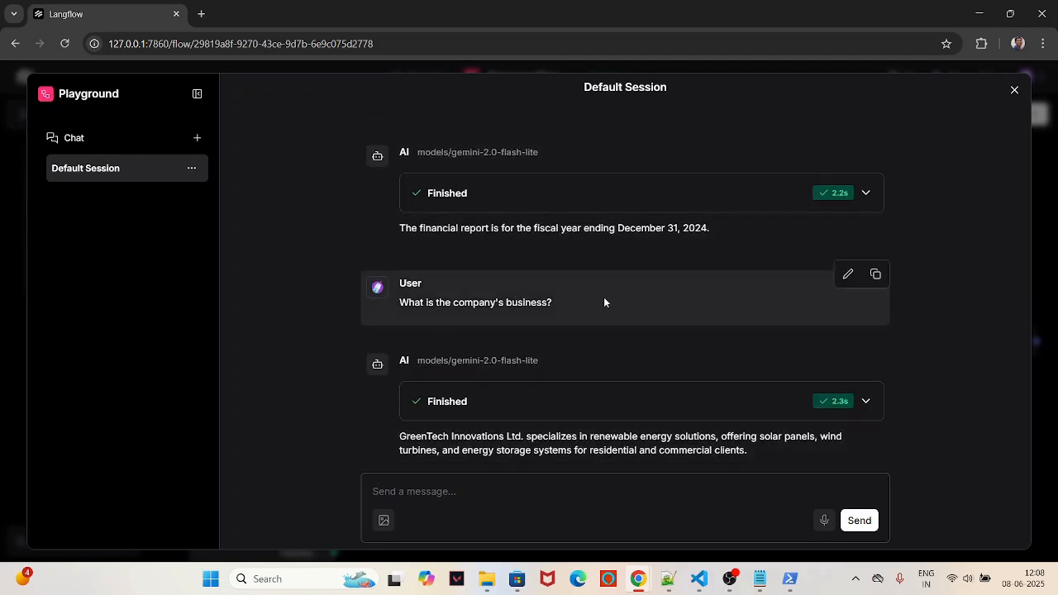
scroll(614, 302, "down", 1)
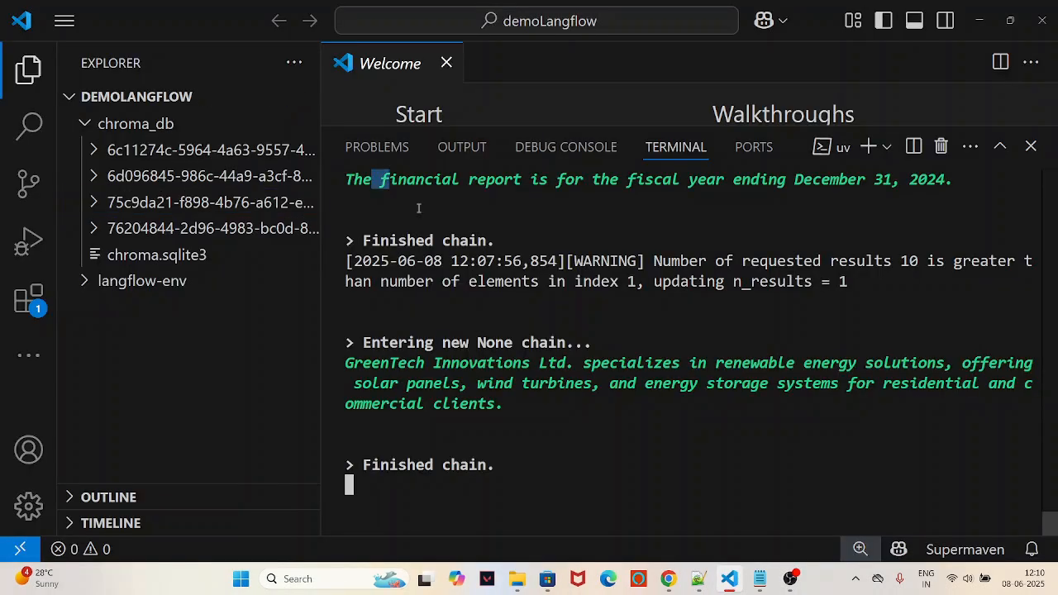
left_click_drag(419, 208, 487, 311)
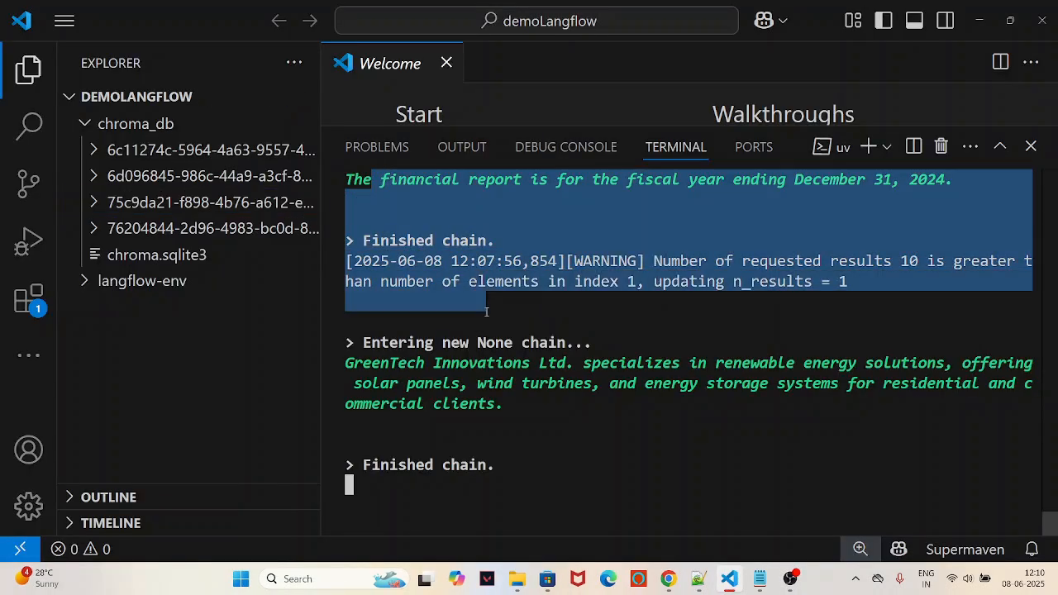
left_click(499, 316)
scroll(520, 335, "up", 1)
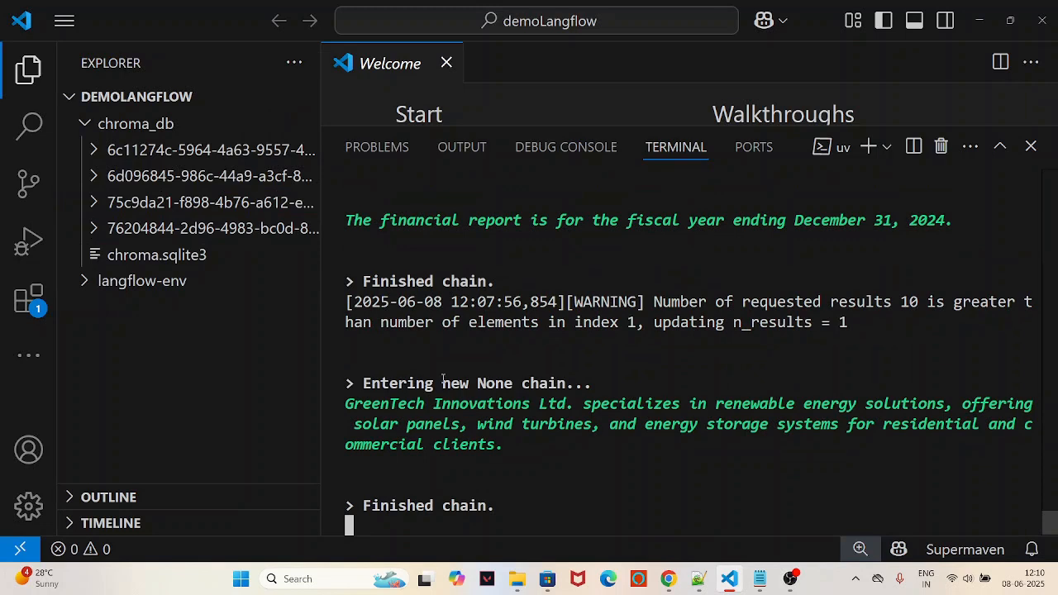
left_click_drag(379, 382, 605, 382)
left_click(626, 356)
scroll(486, 355, "down", 2)
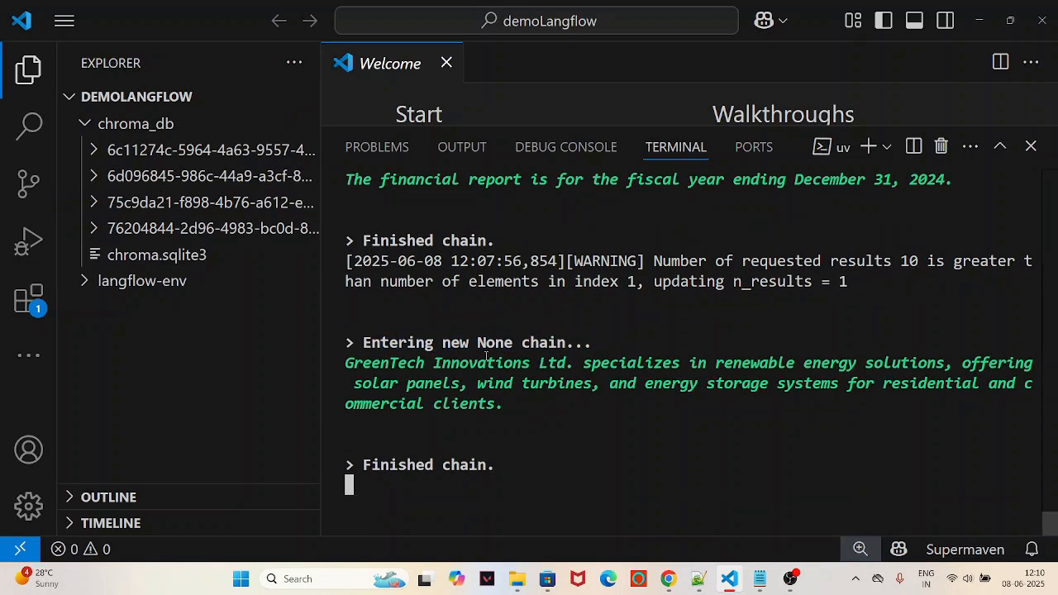
left_click_drag(390, 362, 667, 406)
left_click(666, 406)
scroll(487, 279, "up", 2)
left_click_drag(397, 219, 952, 220)
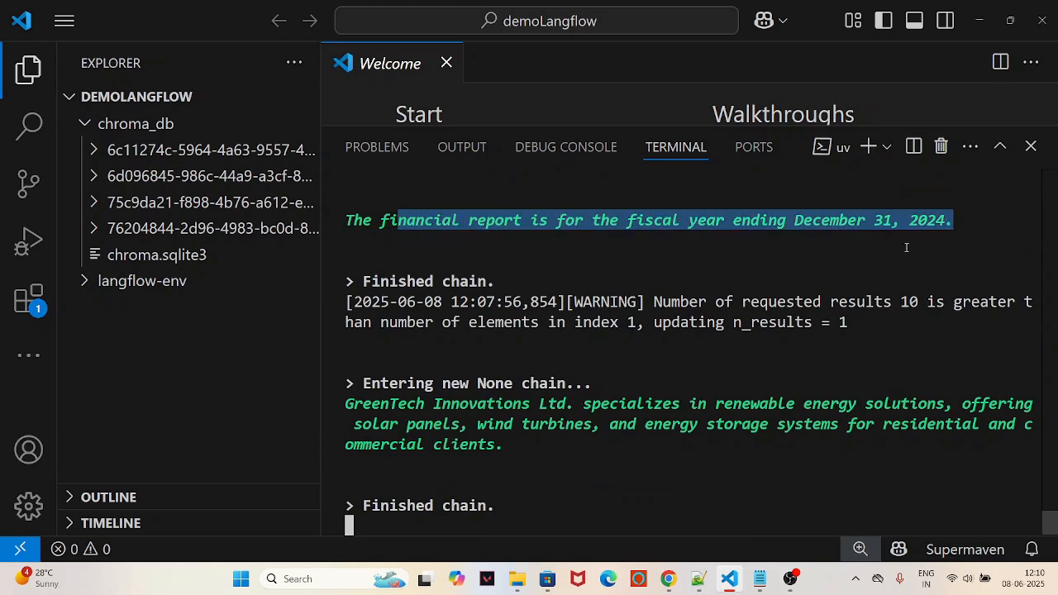
left_click(906, 247)
scroll(734, 310, "up", 2)
scroll(607, 293, "up", 1)
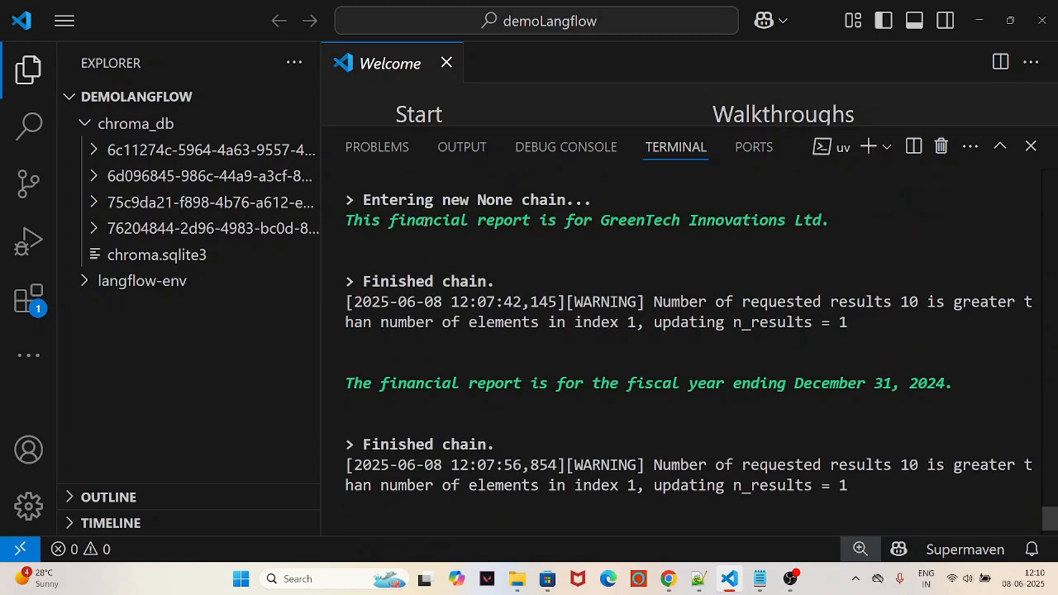
left_click_drag(423, 219, 835, 225)
left_click(656, 307)
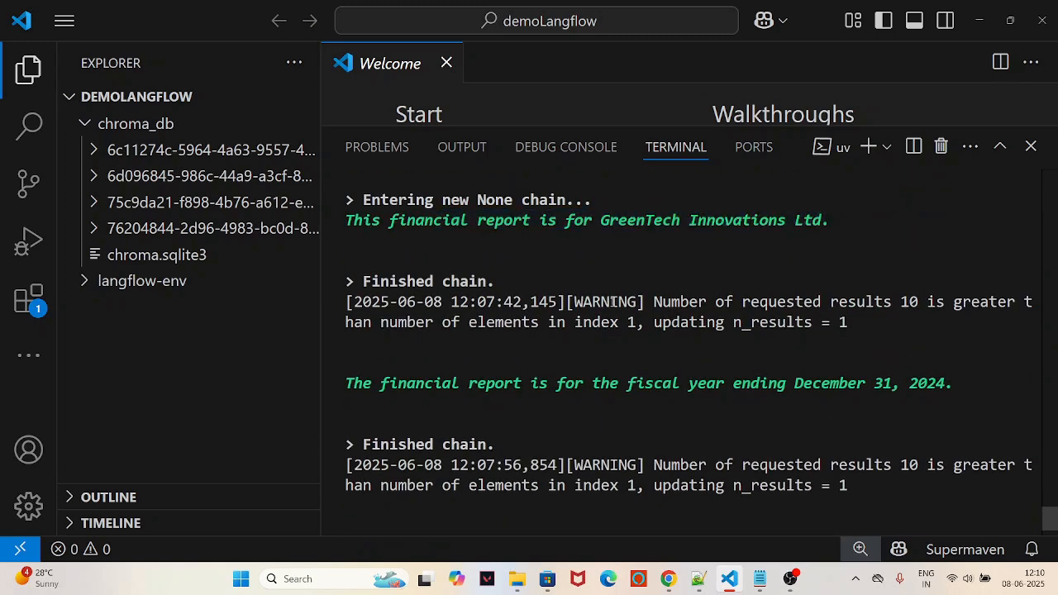